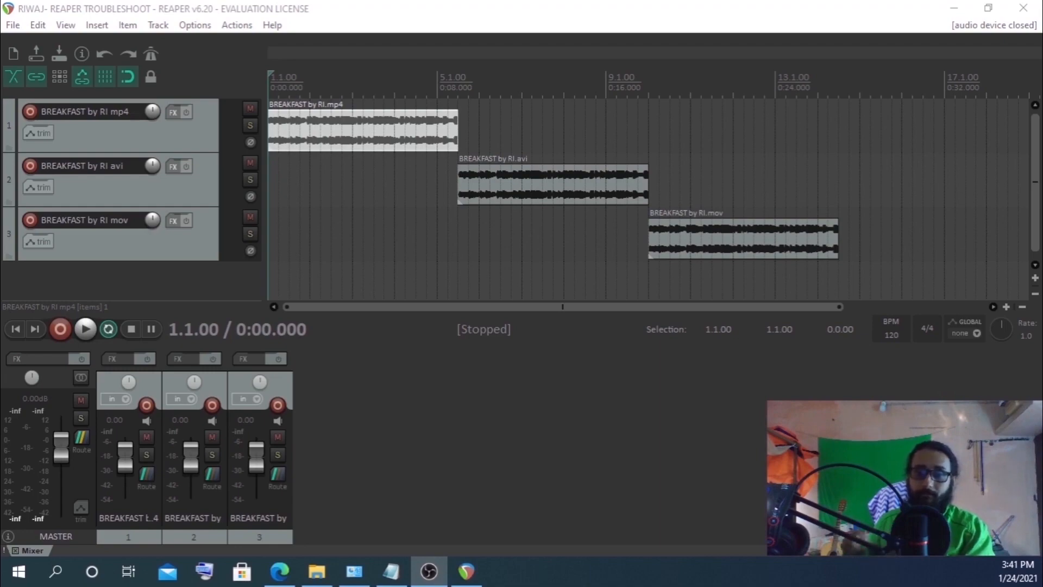
Open the REAPER notes text file and read through the topics and VST plug-in setup instructions
click(392, 571)
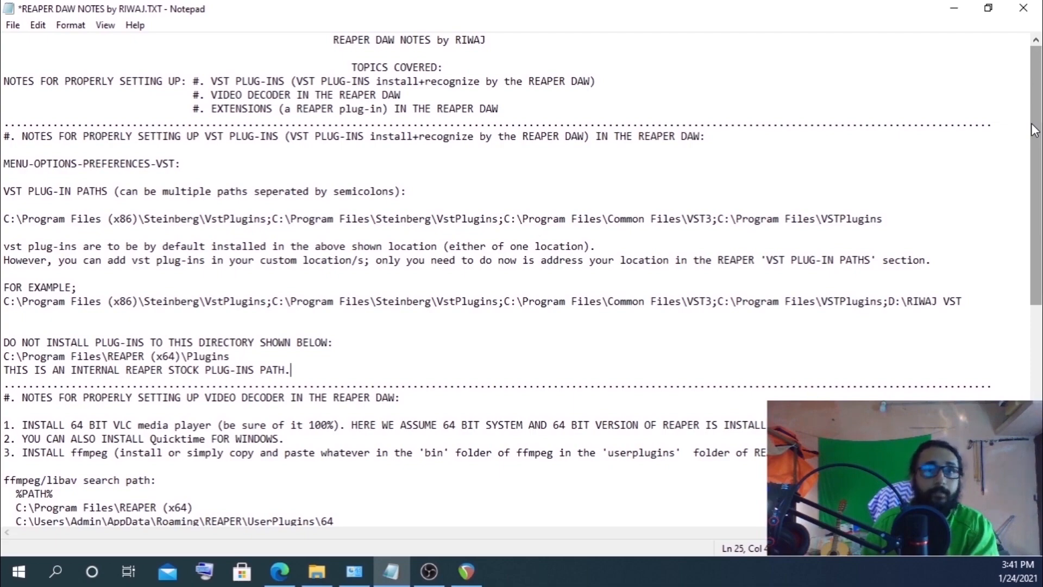
drag(1033, 126, 1041, 324)
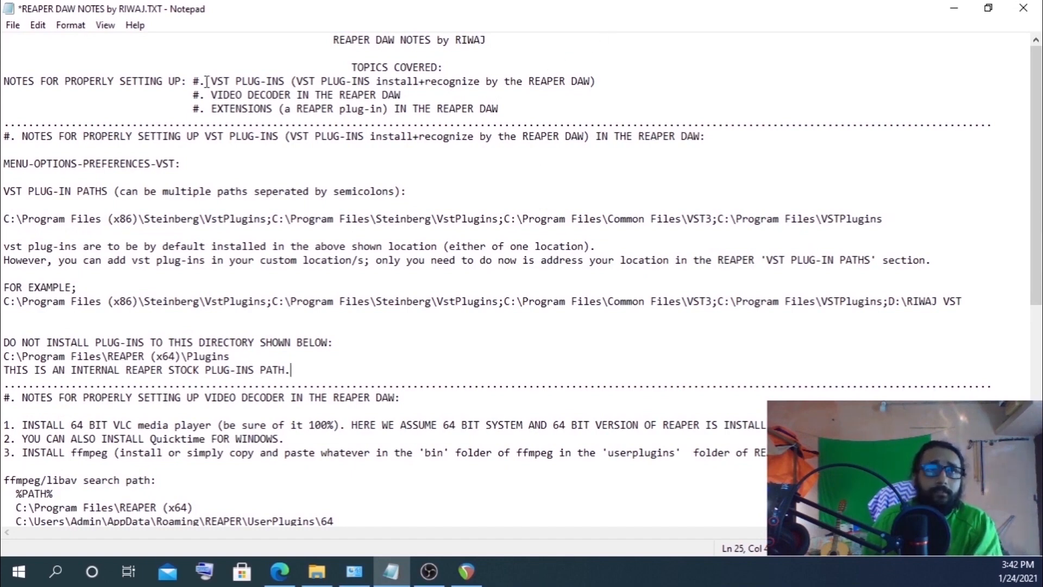
drag(206, 82, 605, 82)
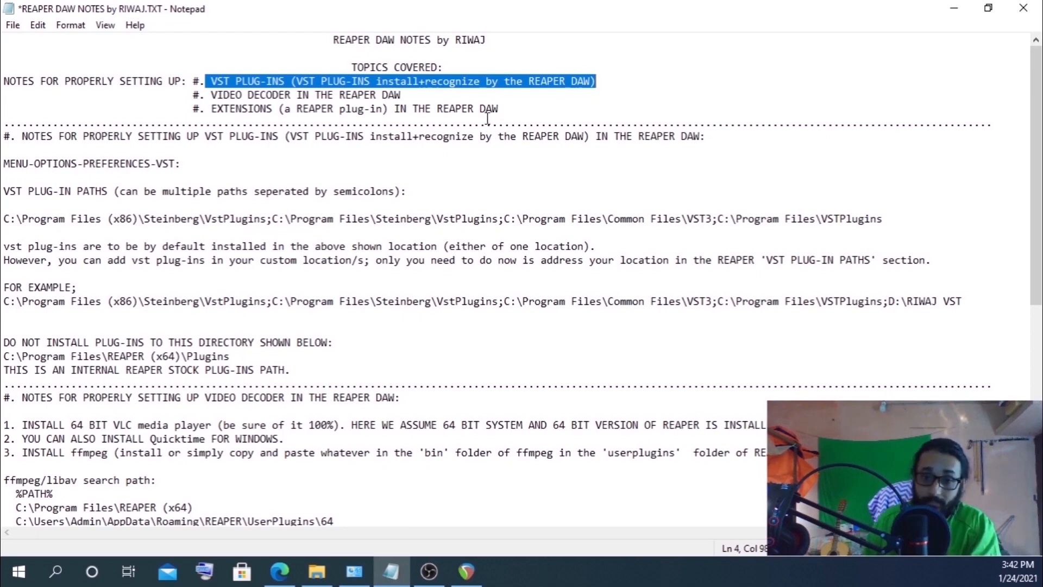
drag(212, 95, 414, 95)
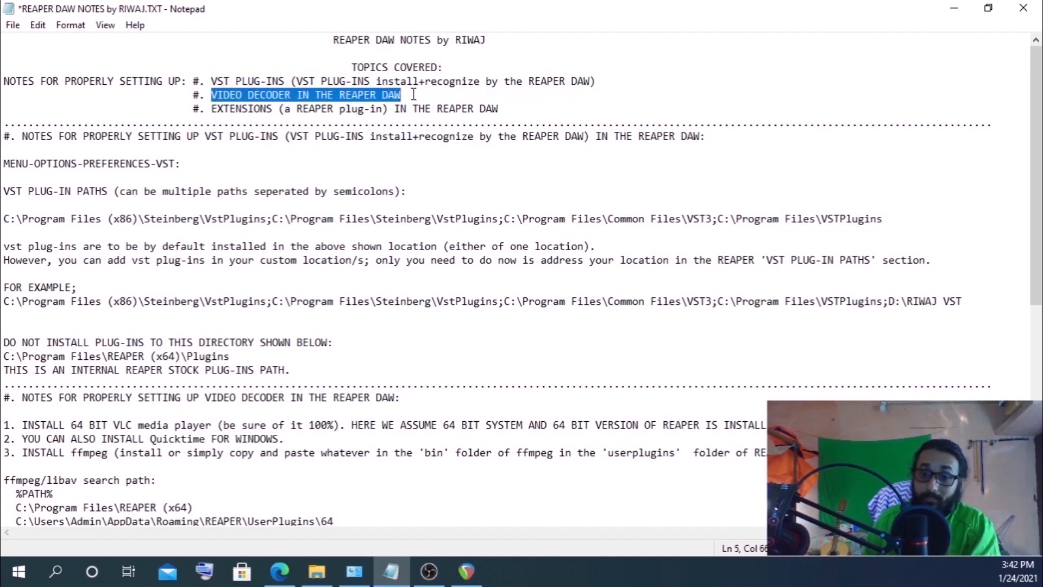
drag(212, 109, 506, 108)
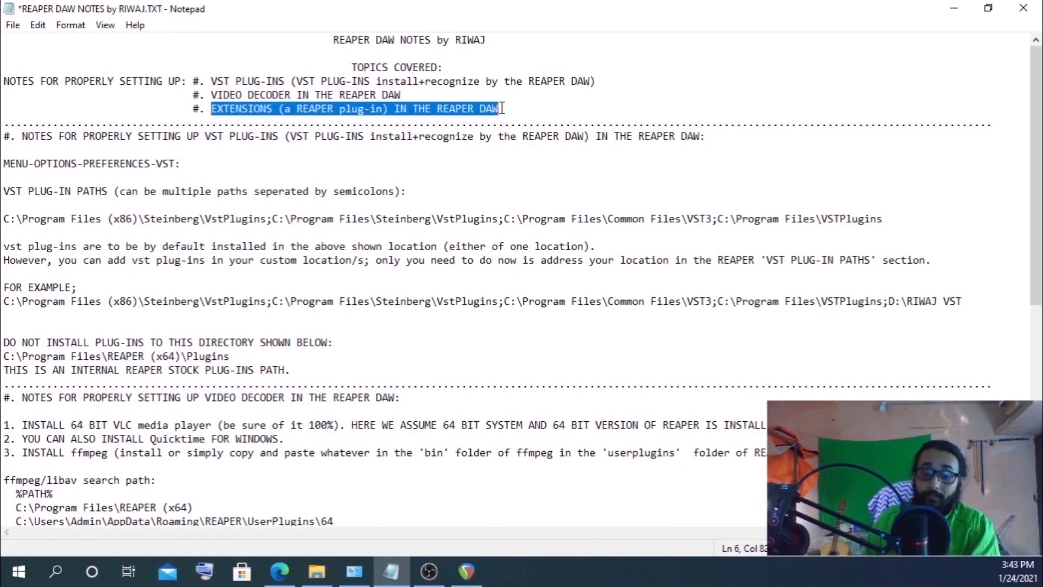
click(66, 164)
drag(292, 135, 584, 137)
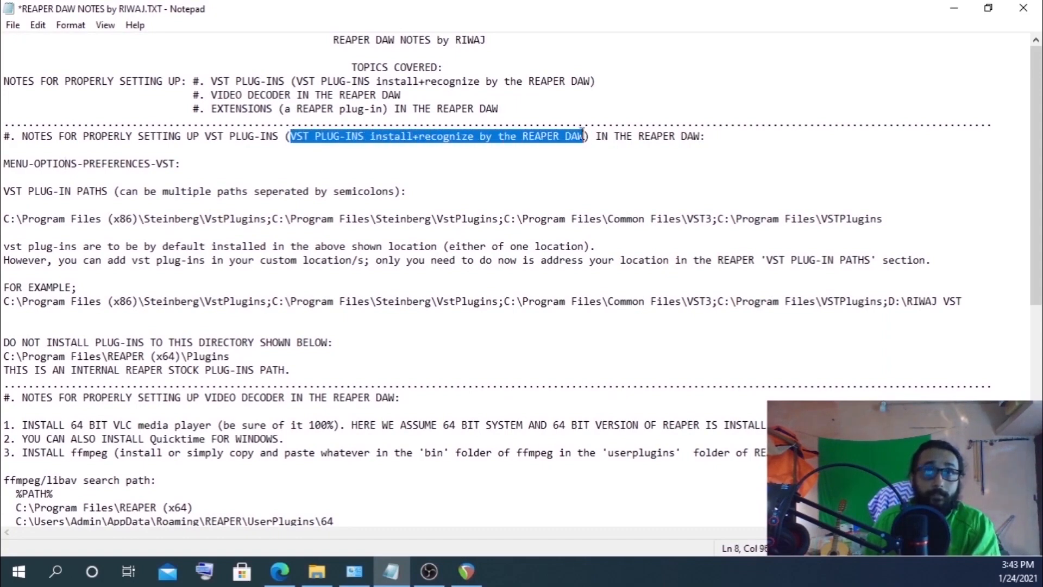
click(610, 158)
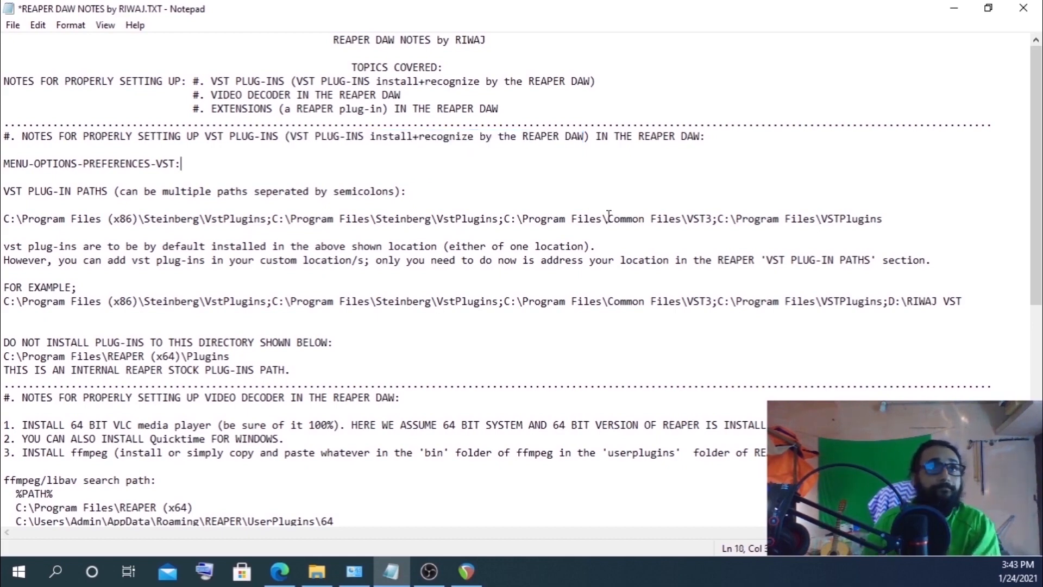
drag(4, 164, 189, 164)
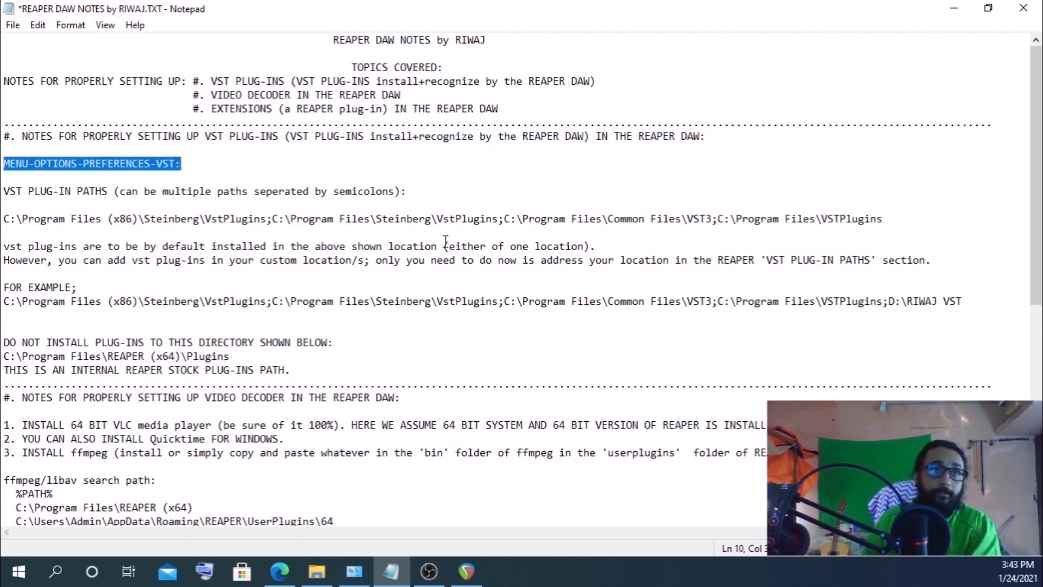
Open REAPER's Preferences at the VST plug-in settings and examine the VST plug-in paths field
click(481, 576)
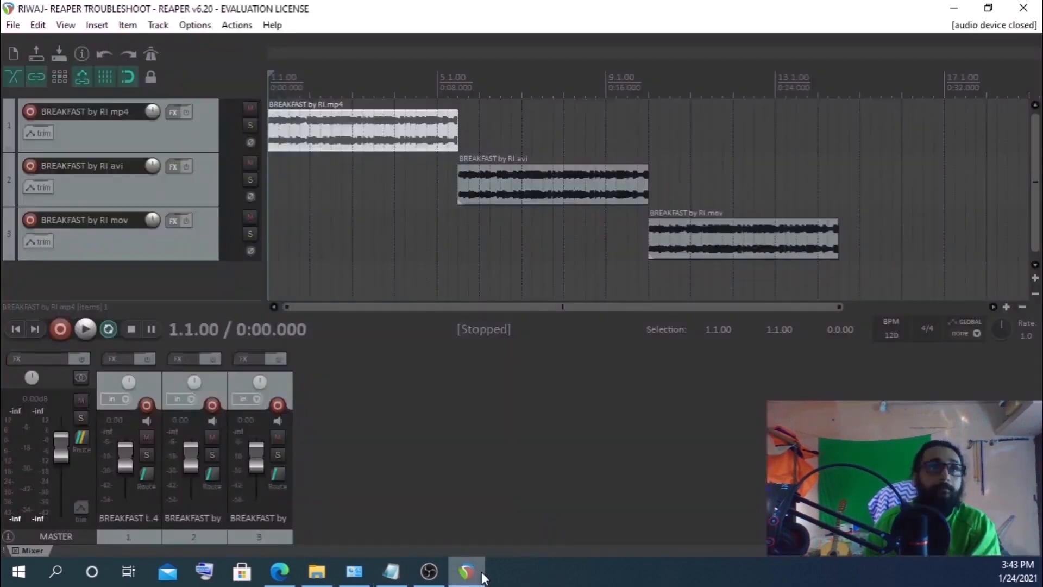
click(196, 27)
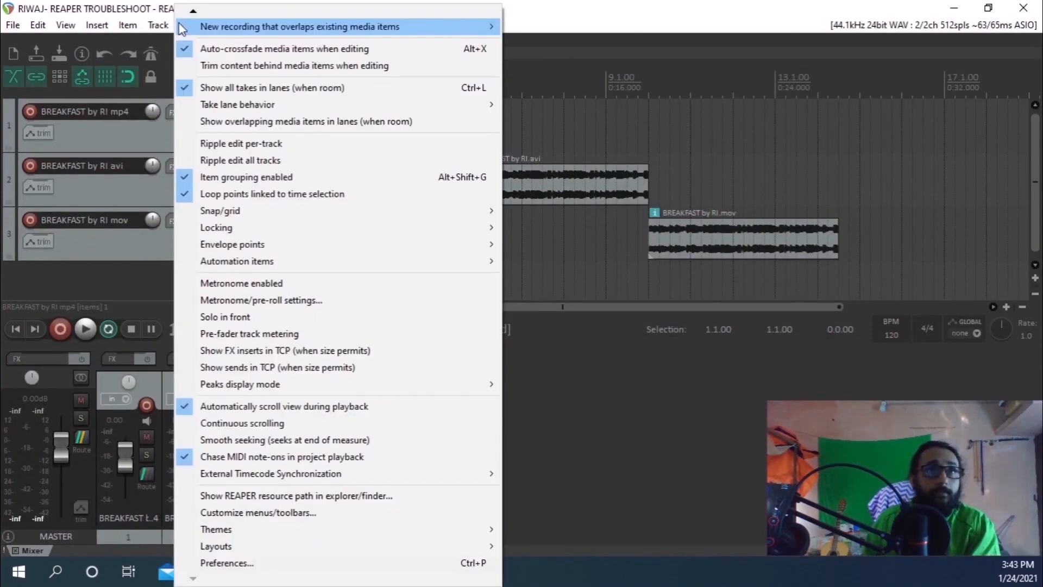
click(206, 560)
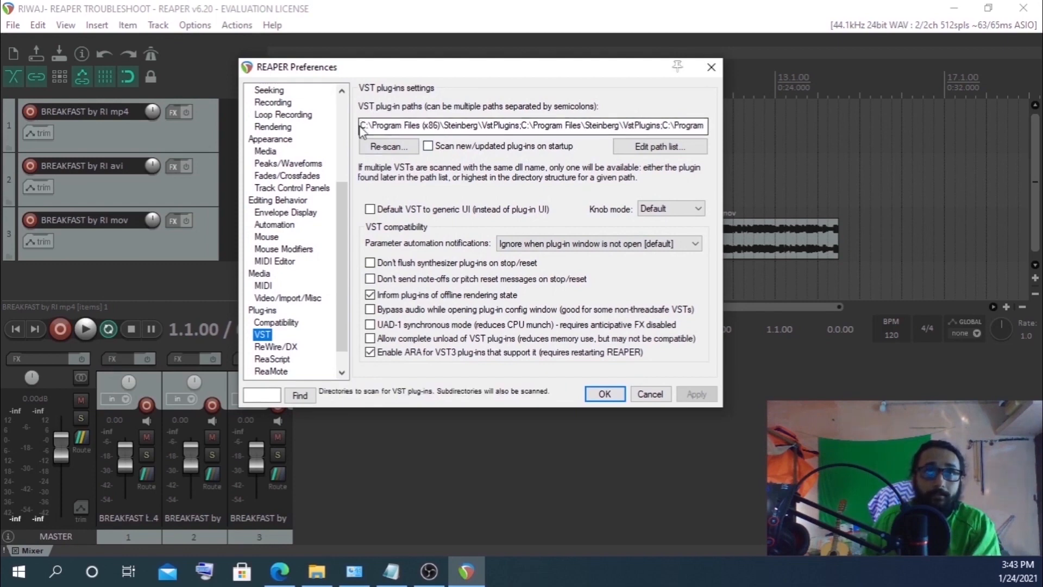
drag(363, 126, 722, 129)
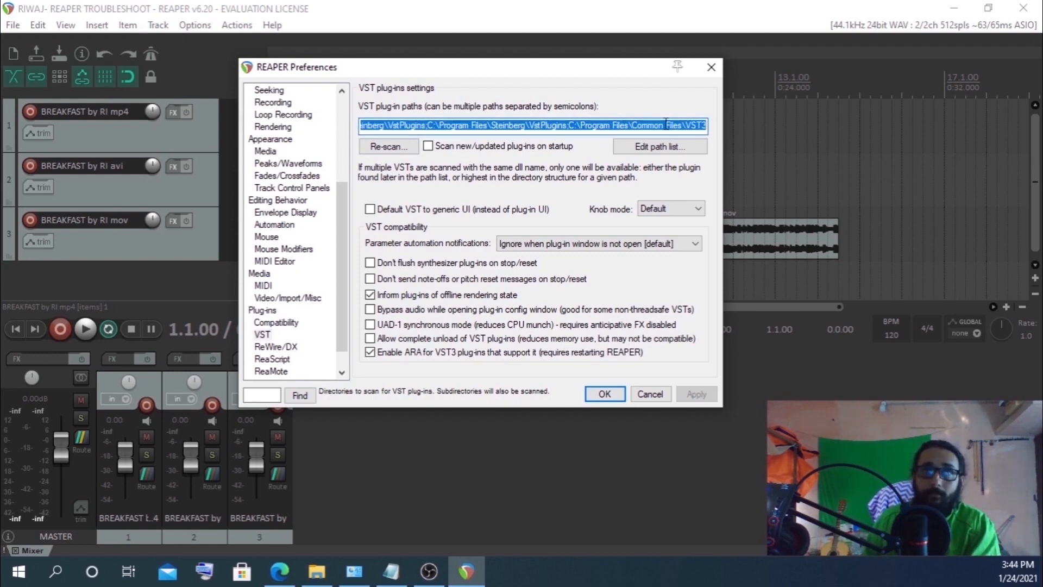
drag(445, 125, 251, 129)
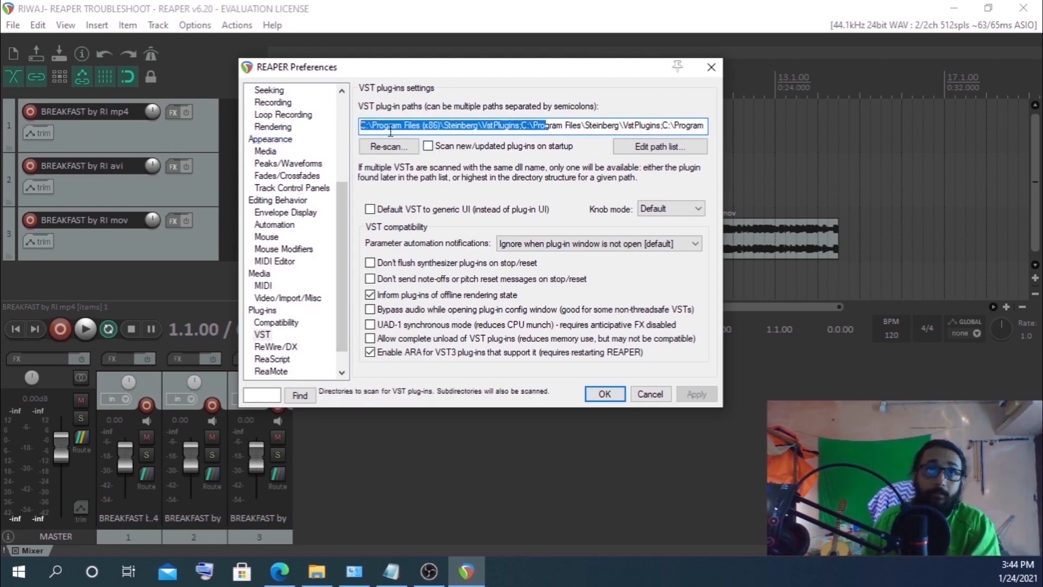
click(472, 126)
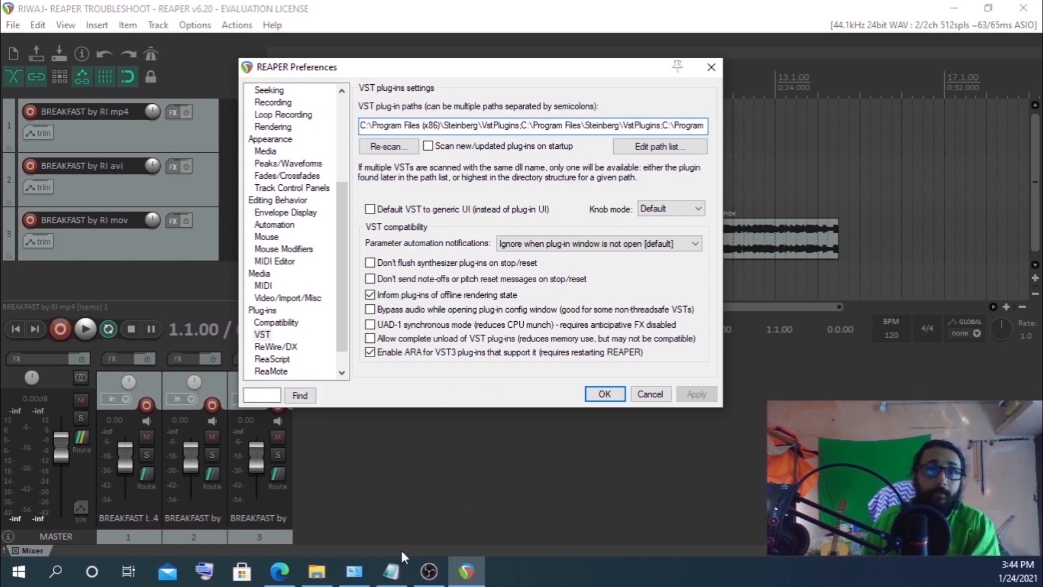
Return to the notes and compare the default VST plug-in paths with the custom path example
click(391, 570)
click(54, 227)
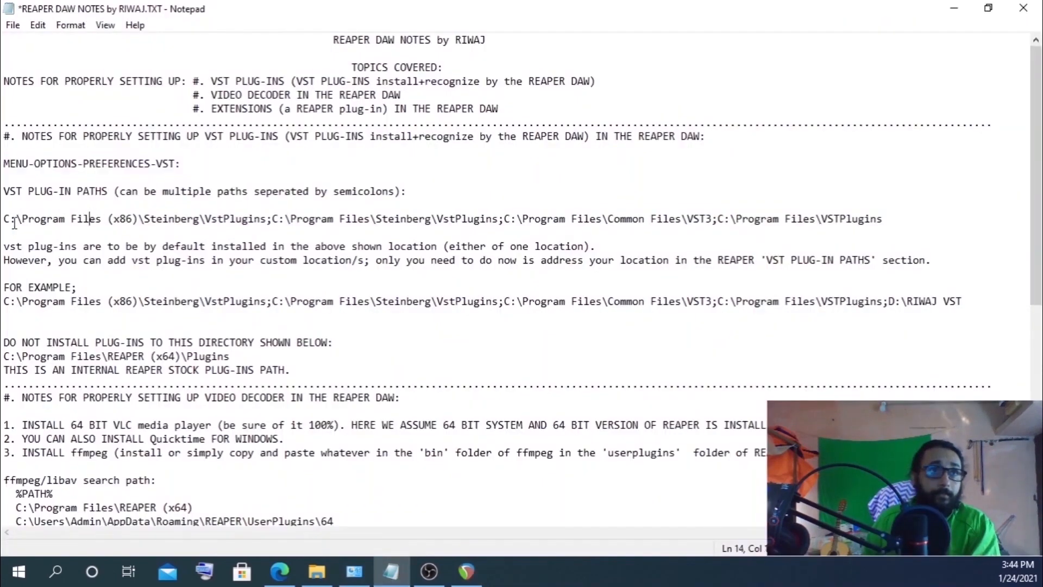
drag(3, 219, 885, 232)
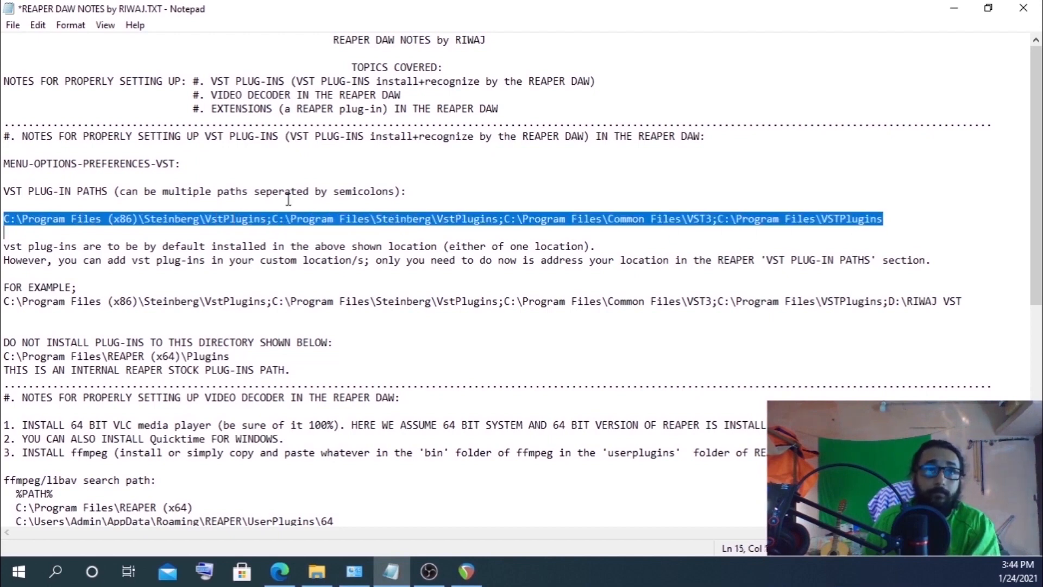
click(6, 220)
drag(7, 220, 887, 221)
click(919, 227)
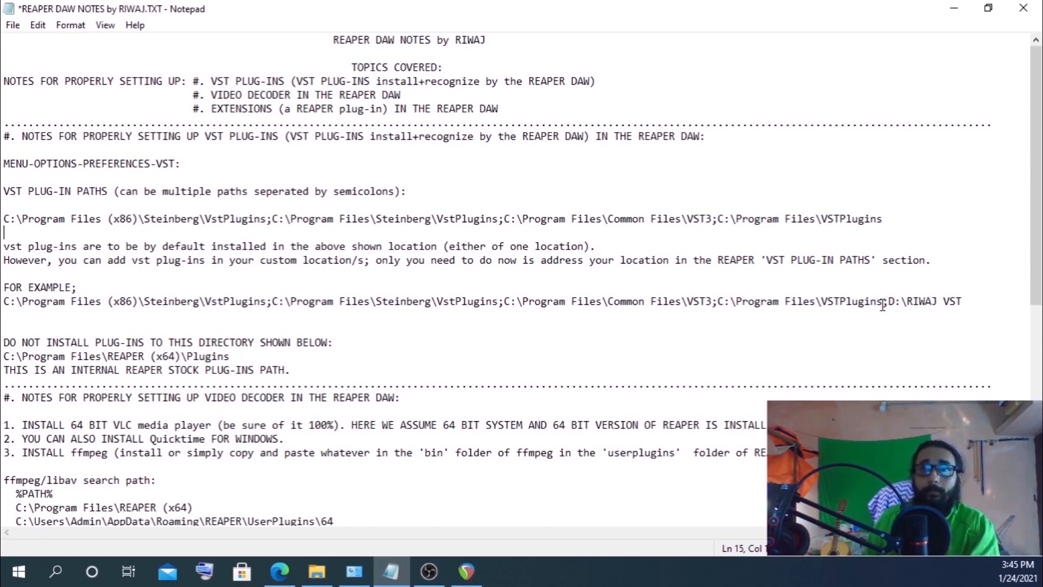
drag(883, 302, 890, 305)
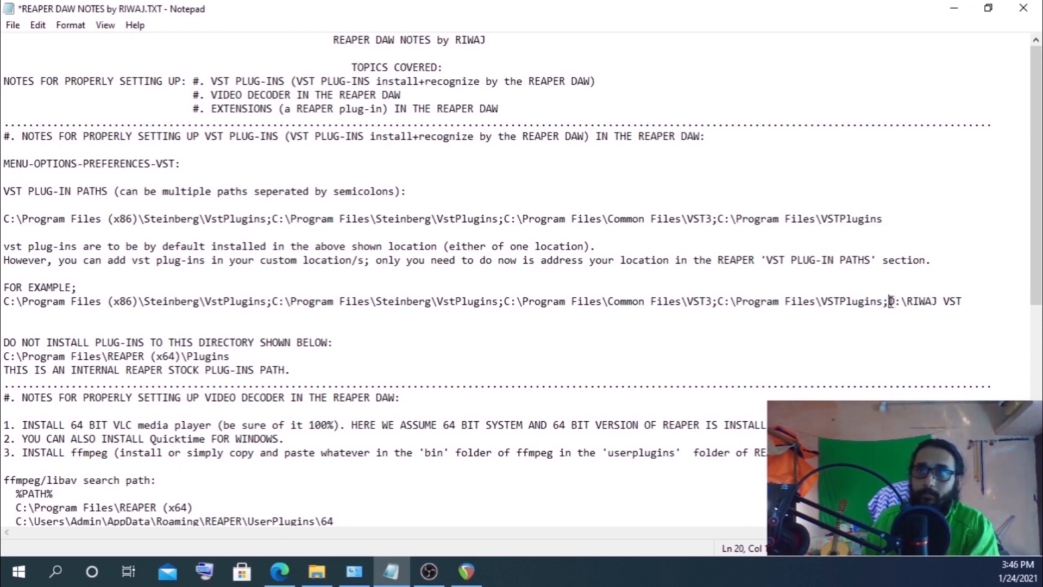
drag(889, 301, 968, 301)
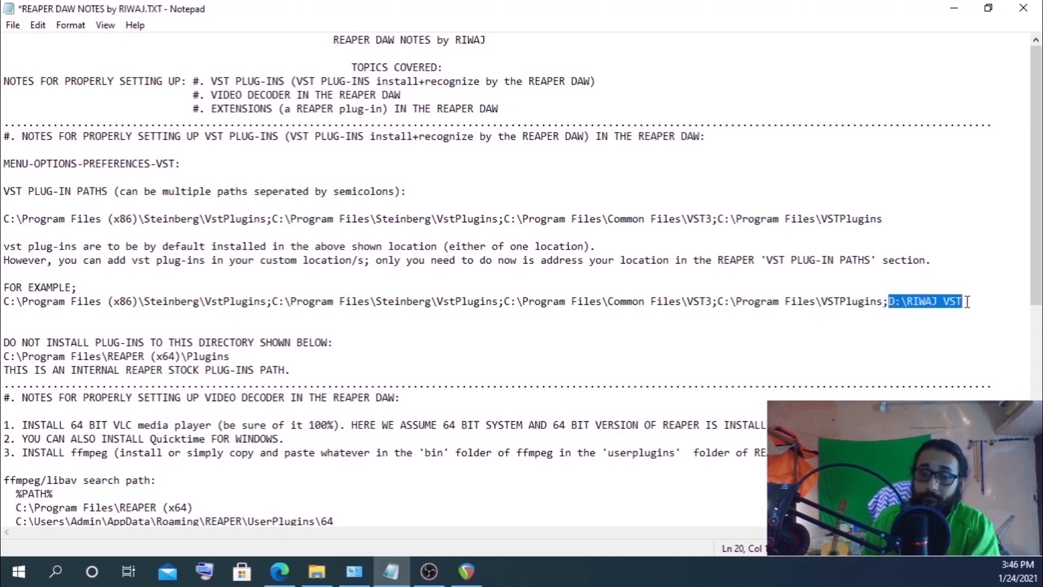
click(924, 327)
drag(876, 302, 919, 303)
click(897, 317)
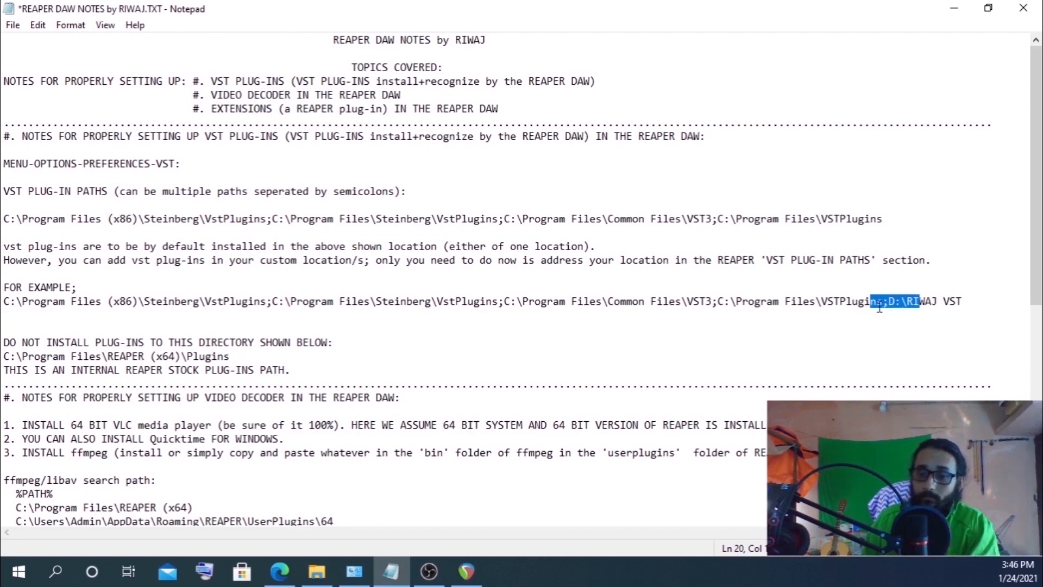
click(889, 338)
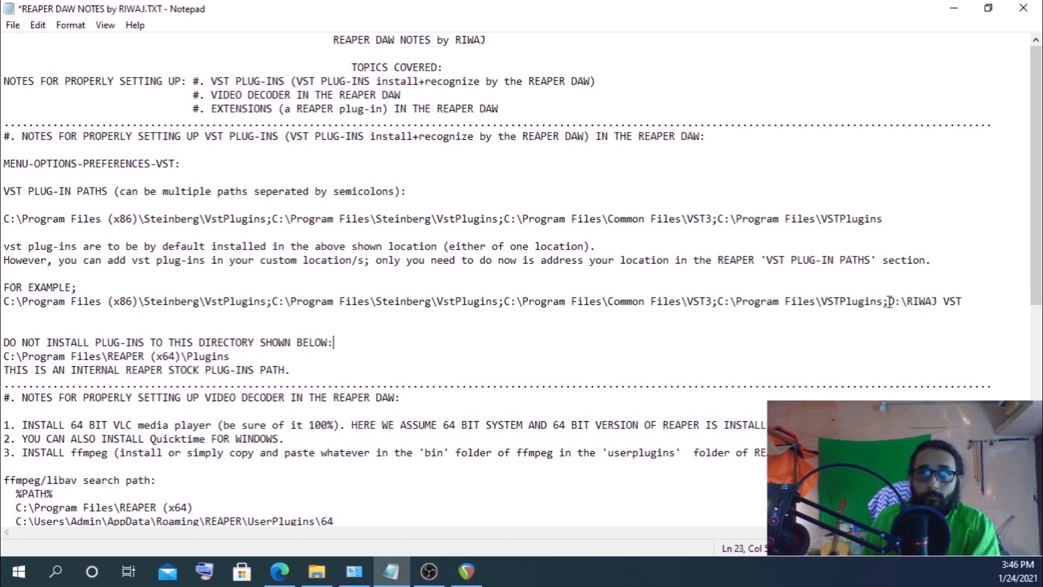
Copy the custom folder path D:\RIWAJ VST from the example in the notes
drag(888, 302, 954, 303)
right_click(954, 303)
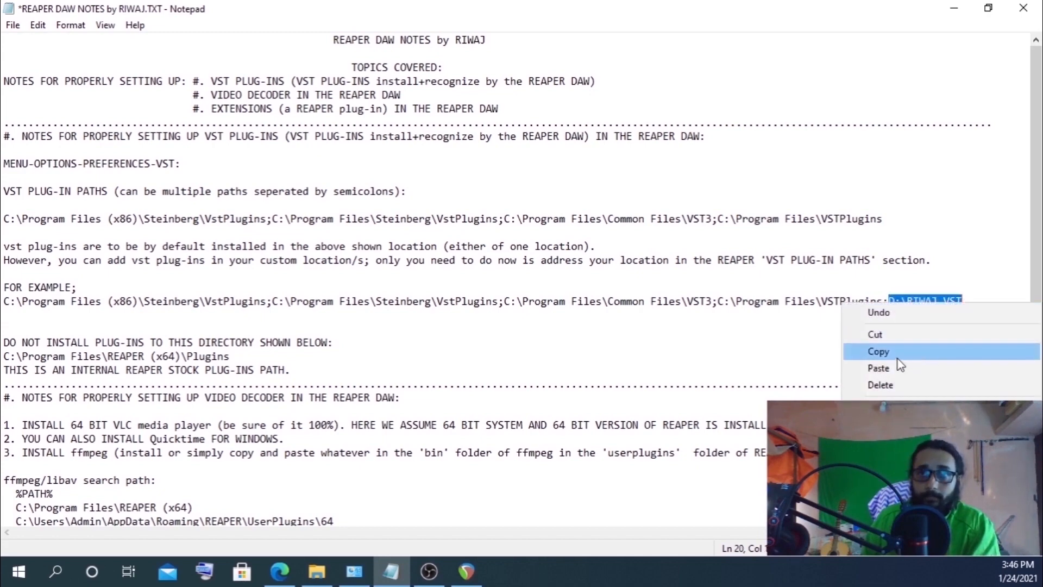
click(918, 354)
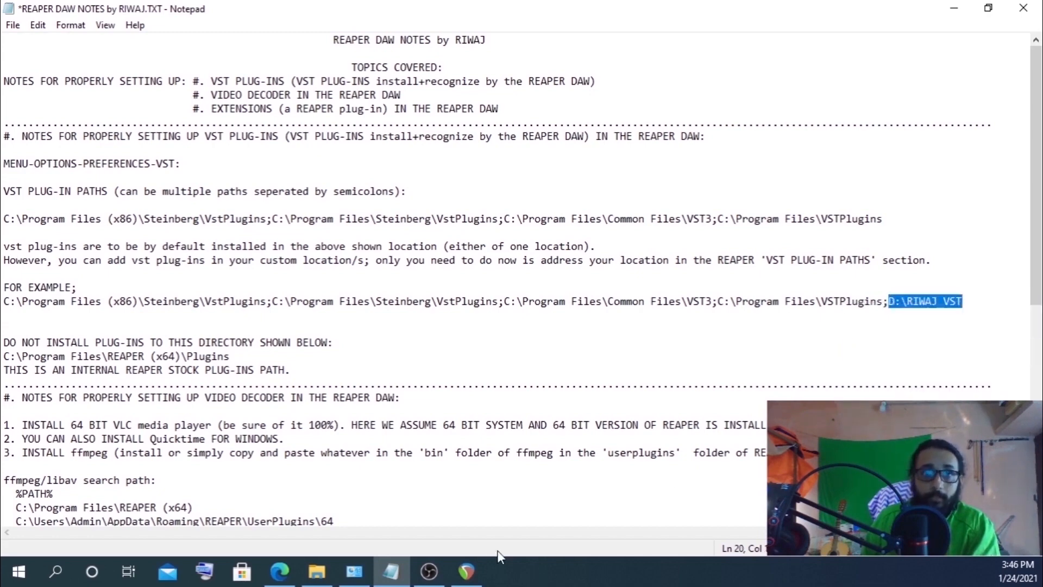
Append a semicolon and paste D:\RIWAJ VST at the end of REAPER's VST plug-in paths
click(467, 571)
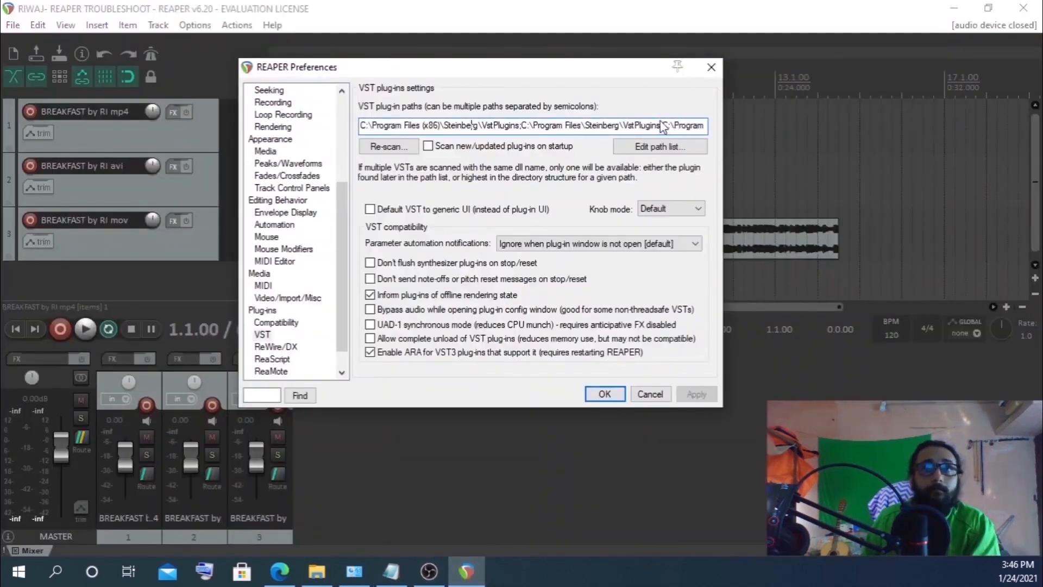
drag(580, 127, 704, 126)
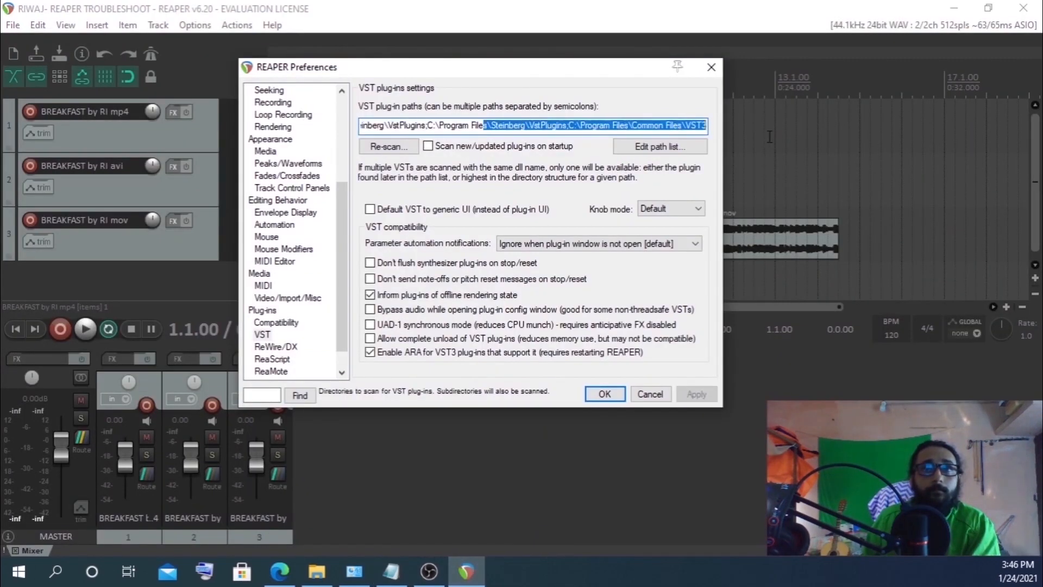
click(700, 124)
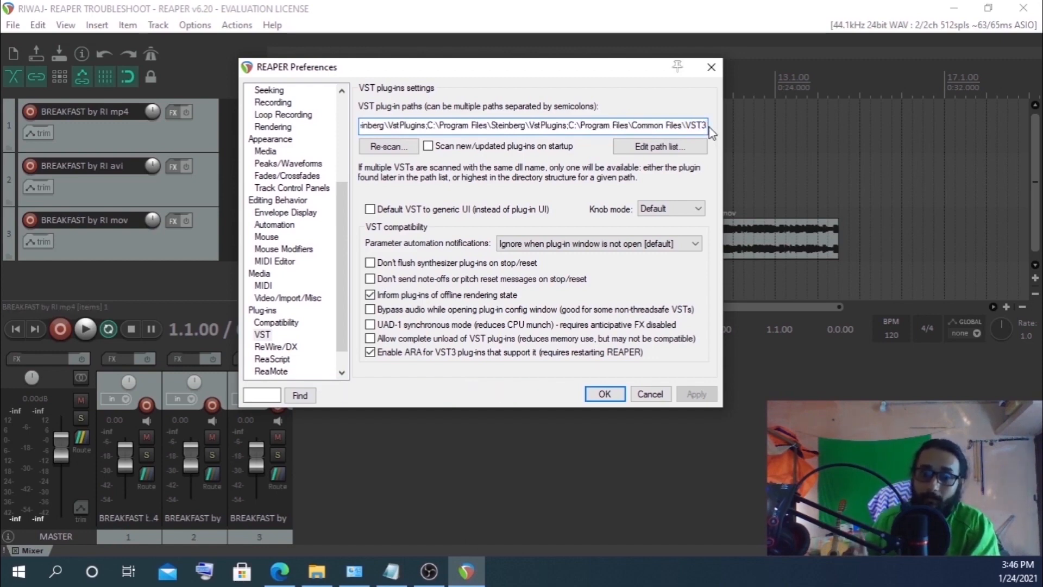
text(;)
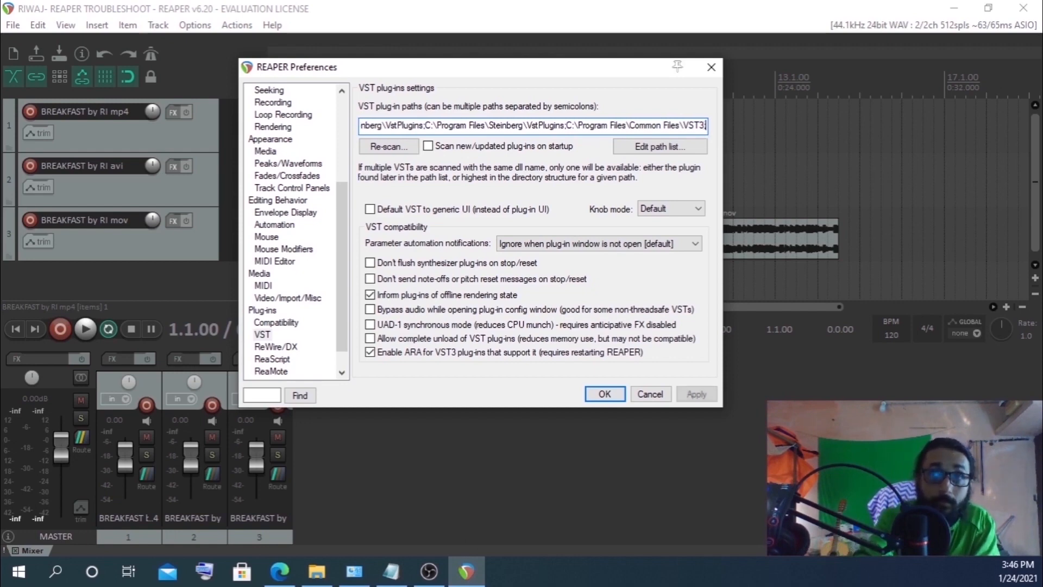
right_click(708, 125)
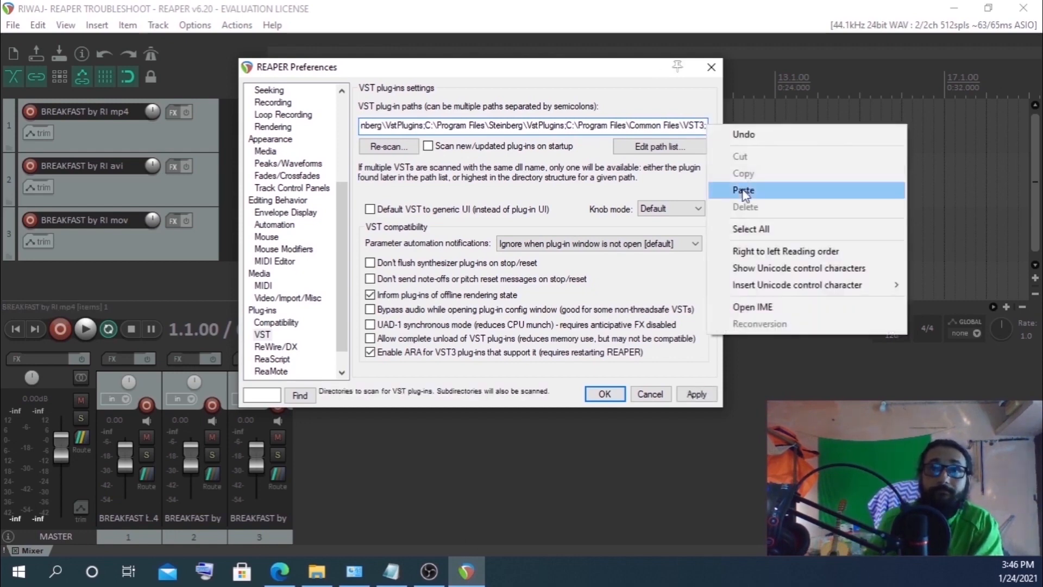
click(745, 186)
Apply the updated VST plug-in paths in Preferences
drag(650, 126, 710, 131)
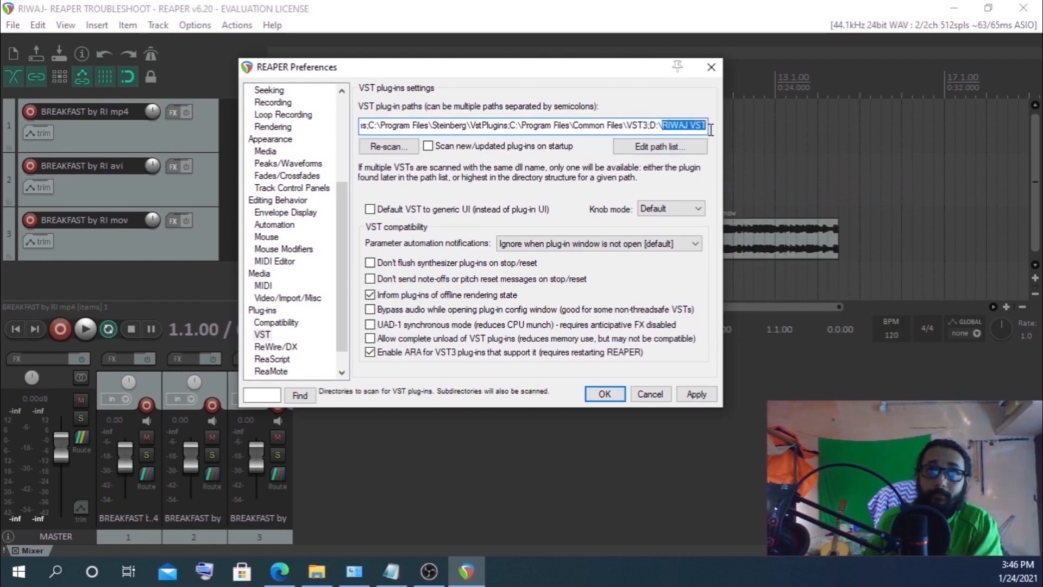
click(697, 397)
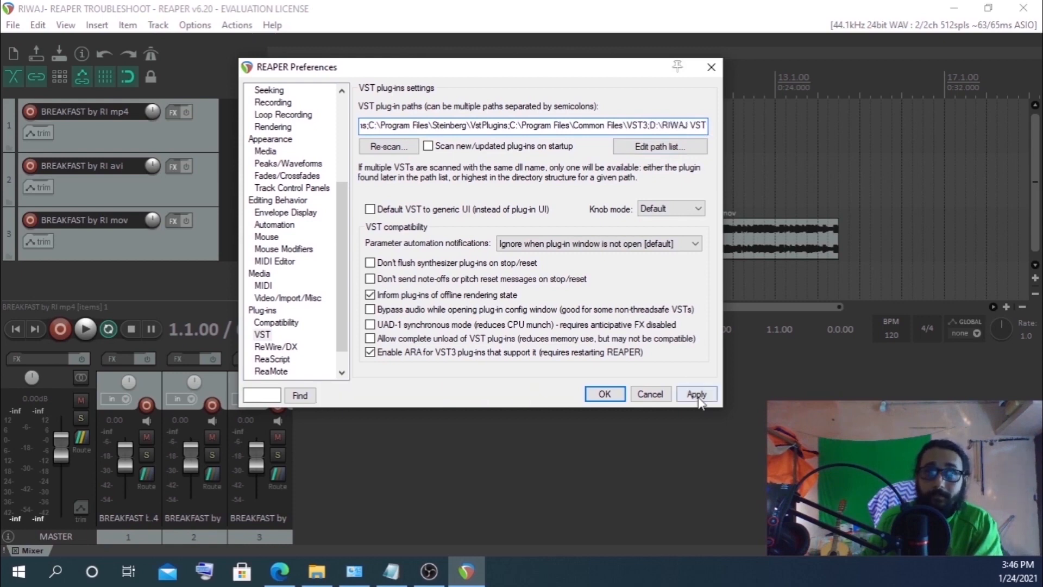
click(697, 397)
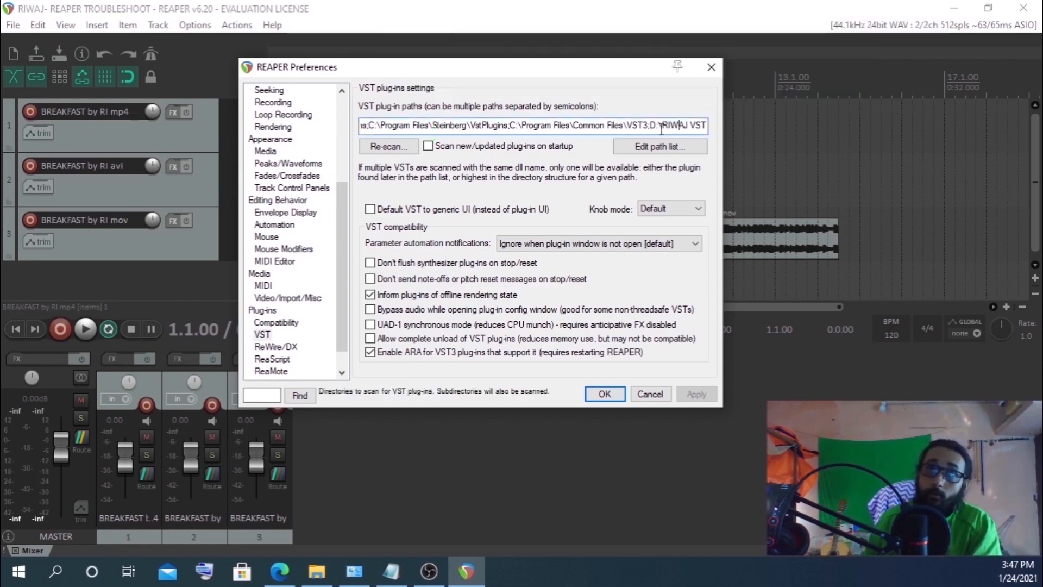
Review the full VST plug-in paths entry including the added custom folder
drag(651, 126, 696, 132)
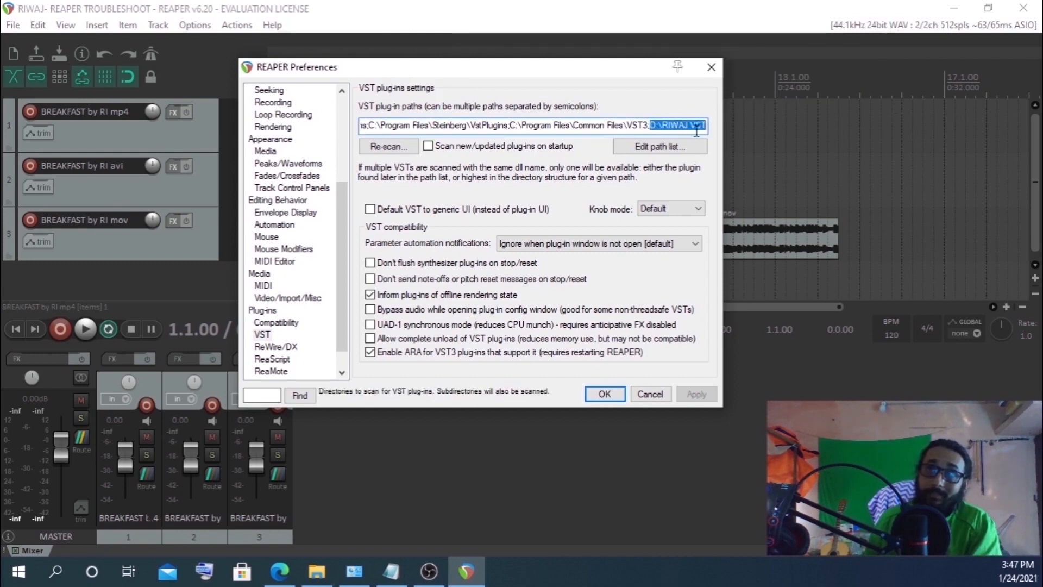
click(655, 125)
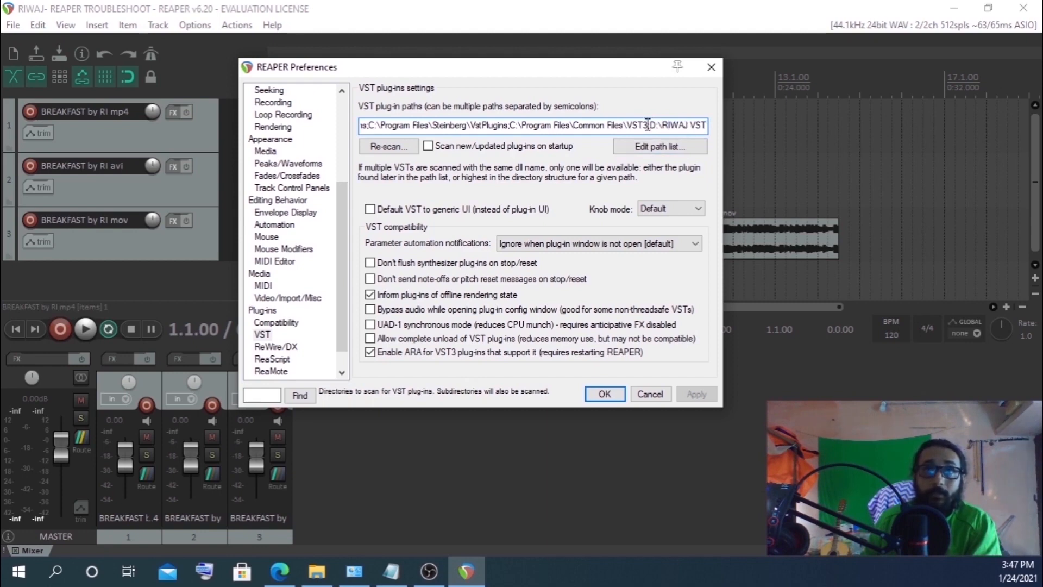
drag(648, 125, 308, 128)
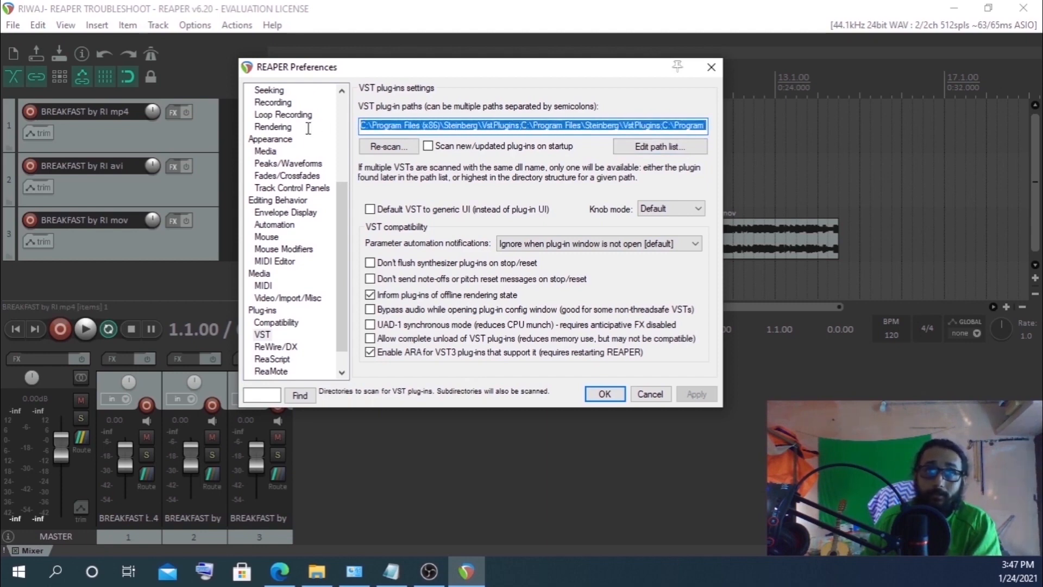
click(658, 126)
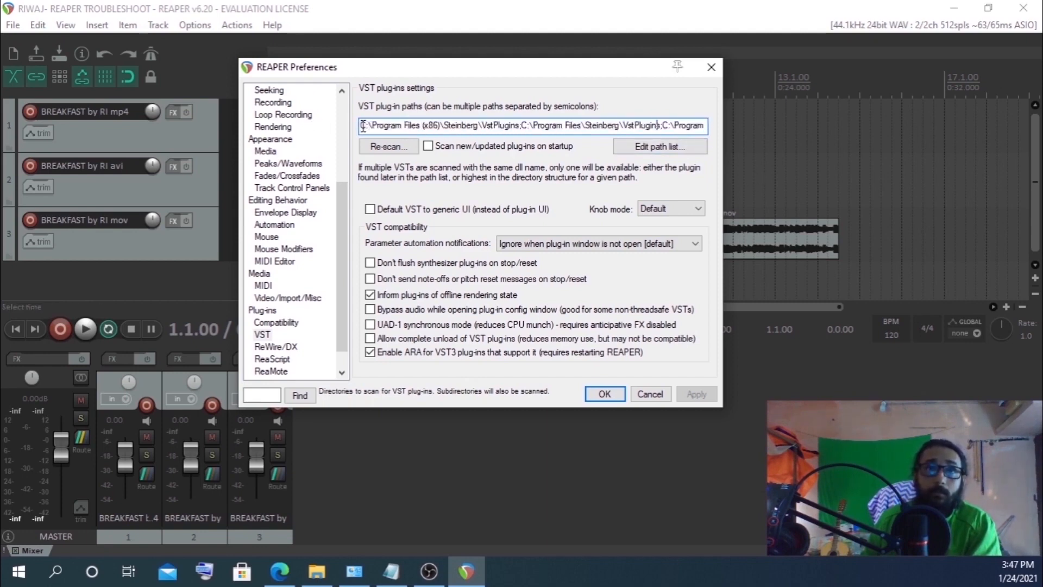
Select the full VST plug-in paths entry and close Preferences with the changes accepted
drag(363, 125, 747, 135)
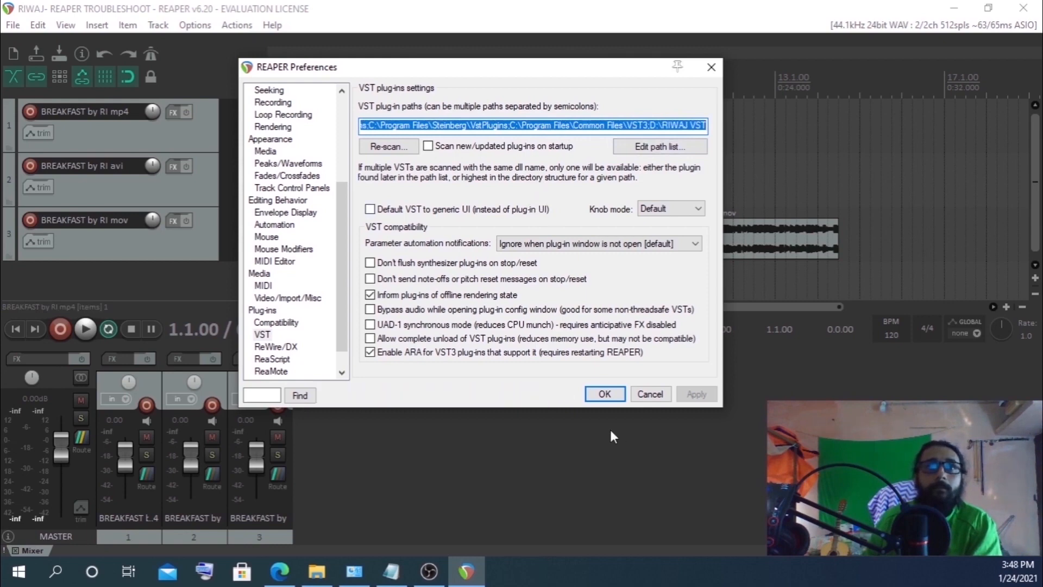
click(604, 393)
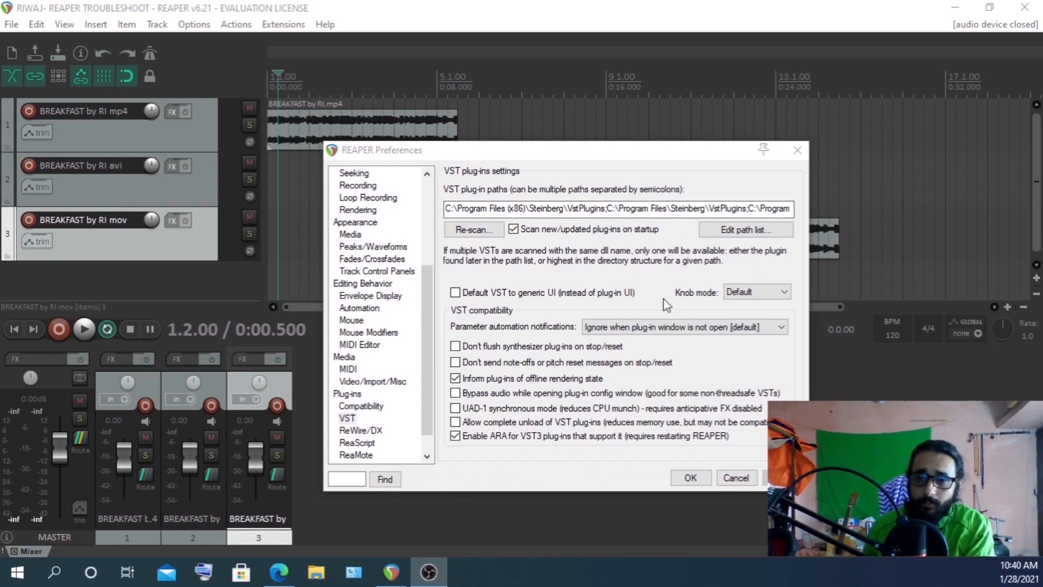
Add the folder E:\RIWAJ VST to the VST plug-in paths using Edit path list and Add path
click(739, 232)
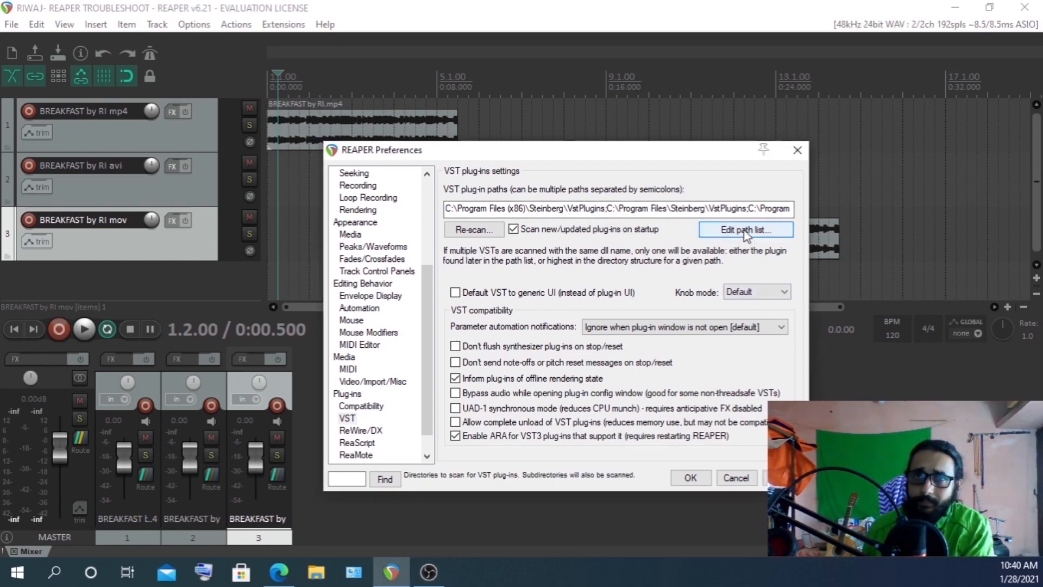
click(746, 231)
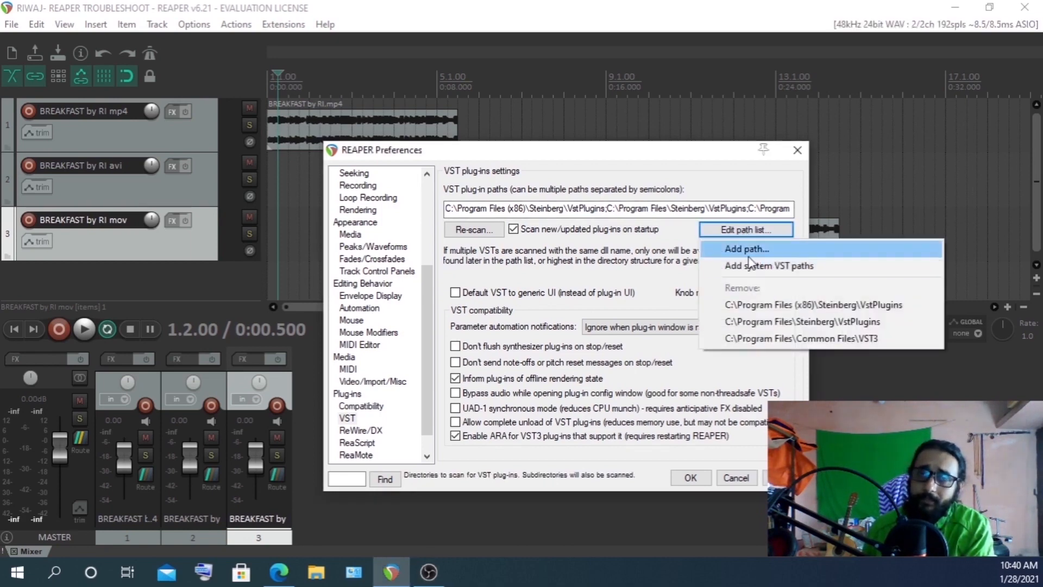
click(743, 250)
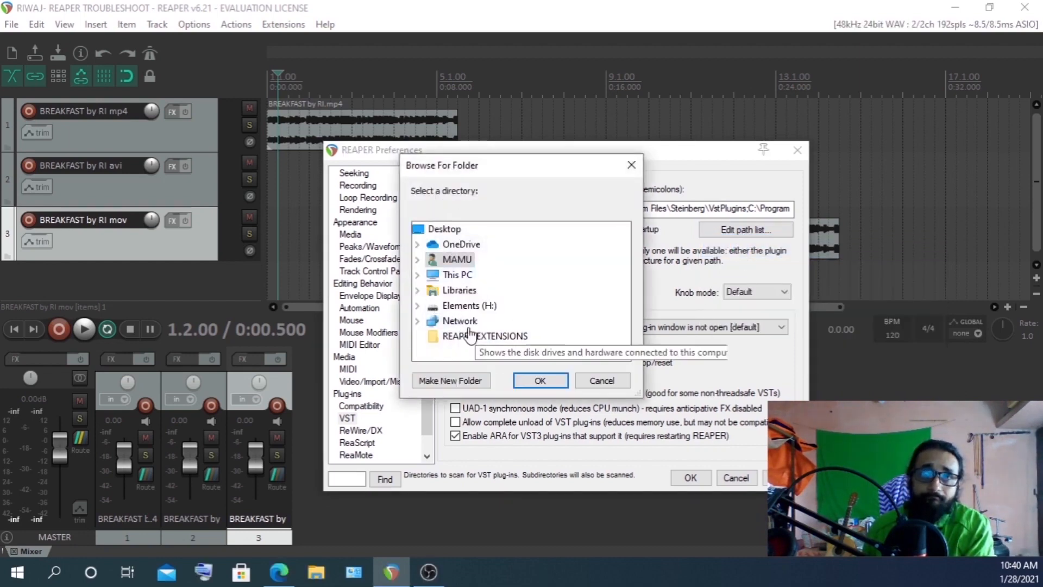
click(419, 261)
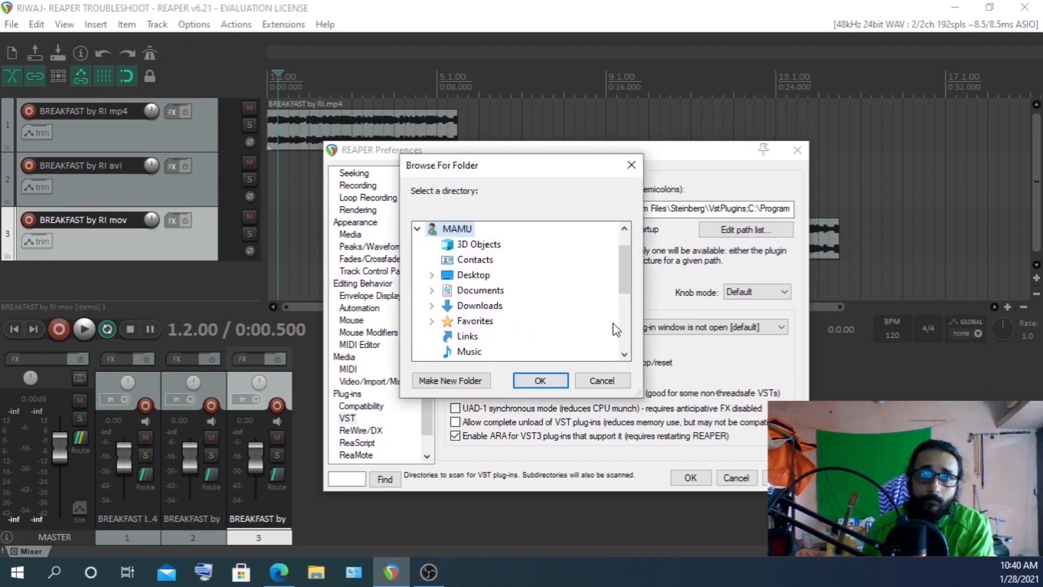
scroll(466, 303, down, 2)
scroll(482, 301, down, 5)
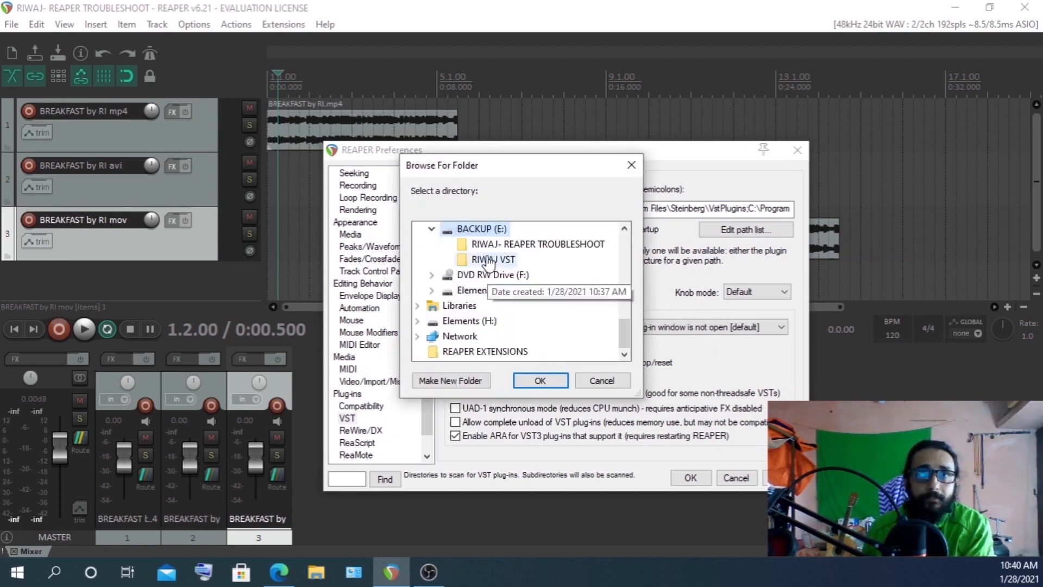
click(489, 260)
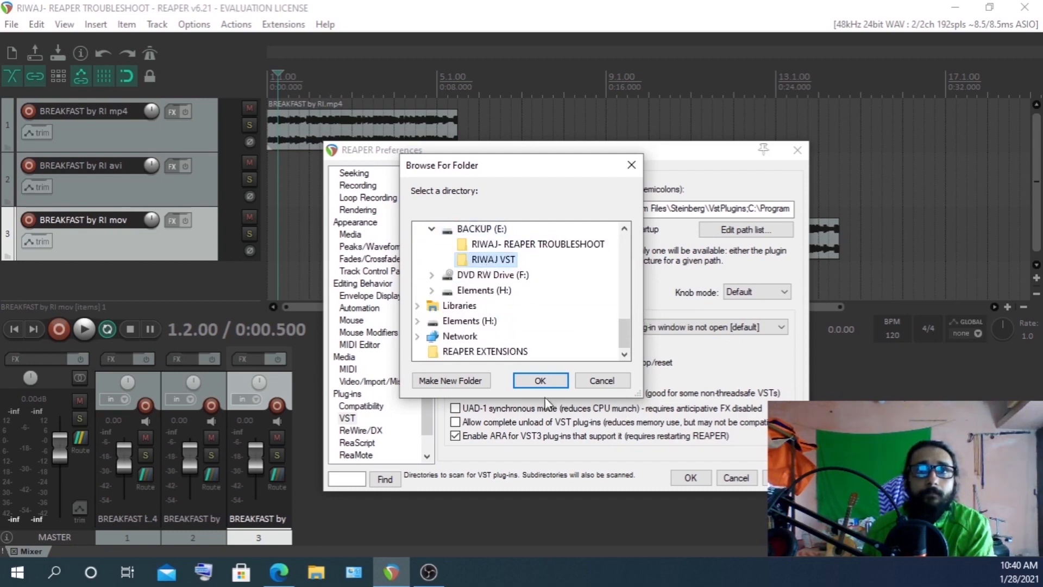
click(540, 381)
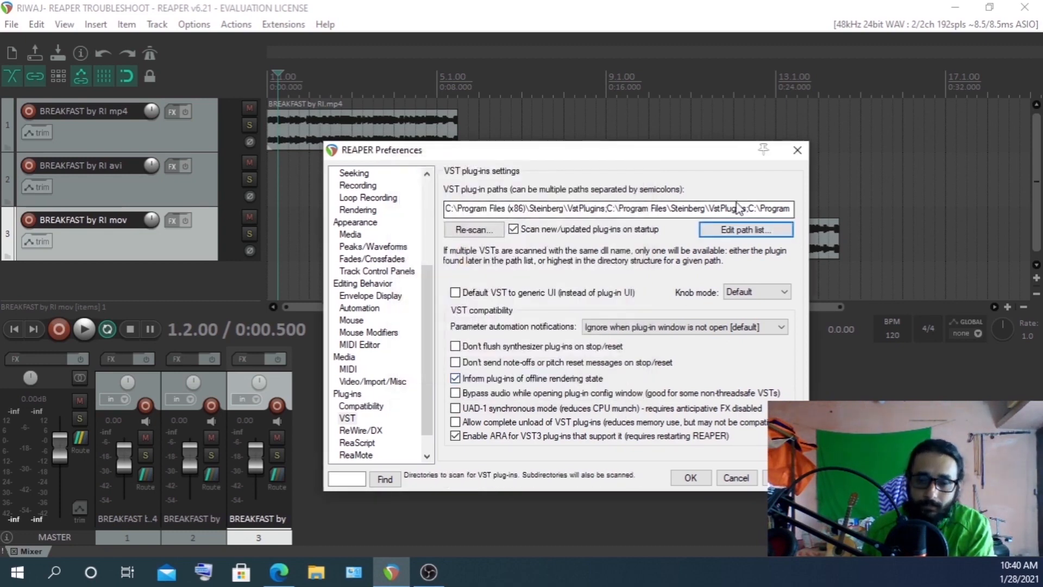
Review the appended E:\RIWAJ VST entry at the end of the VST plug-in paths and confirm Preferences
drag(747, 208, 851, 211)
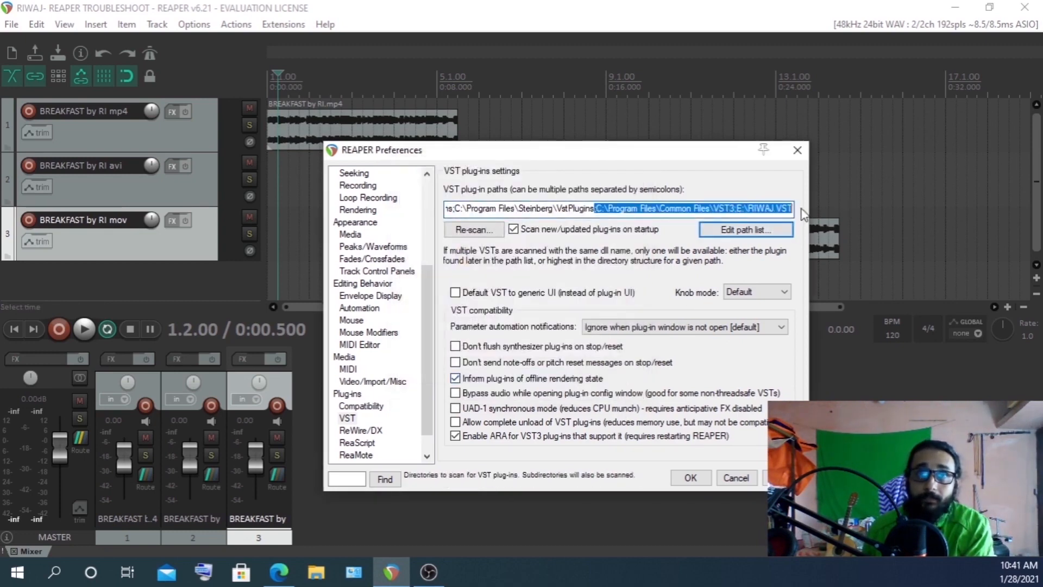
click(775, 208)
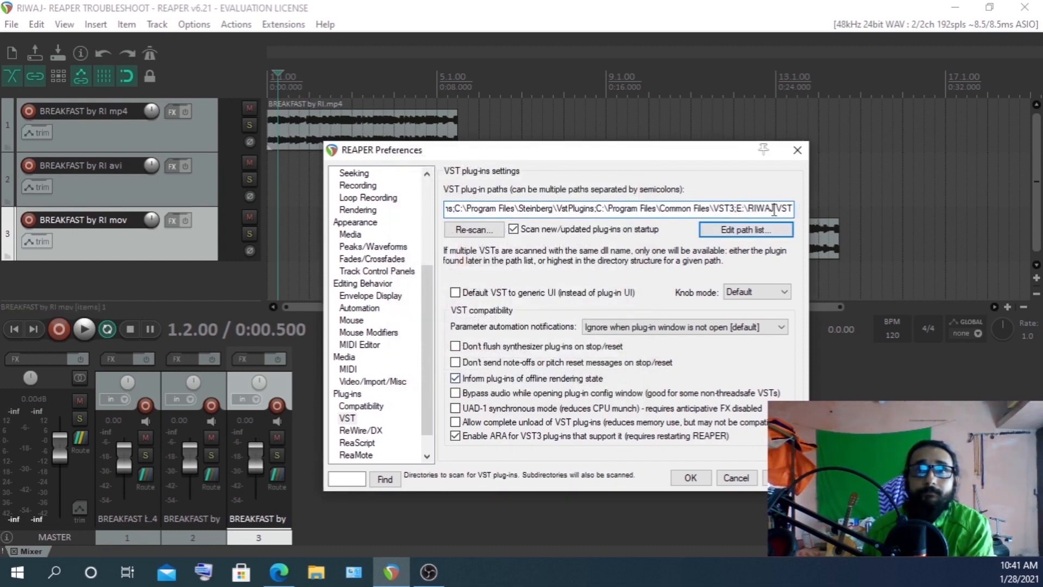
drag(729, 209, 746, 210)
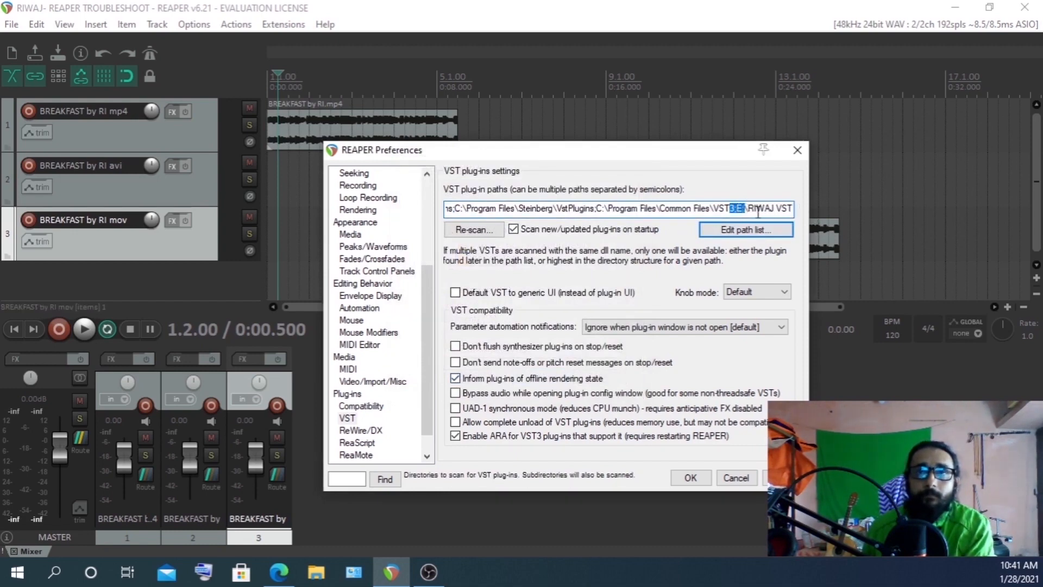
click(749, 209)
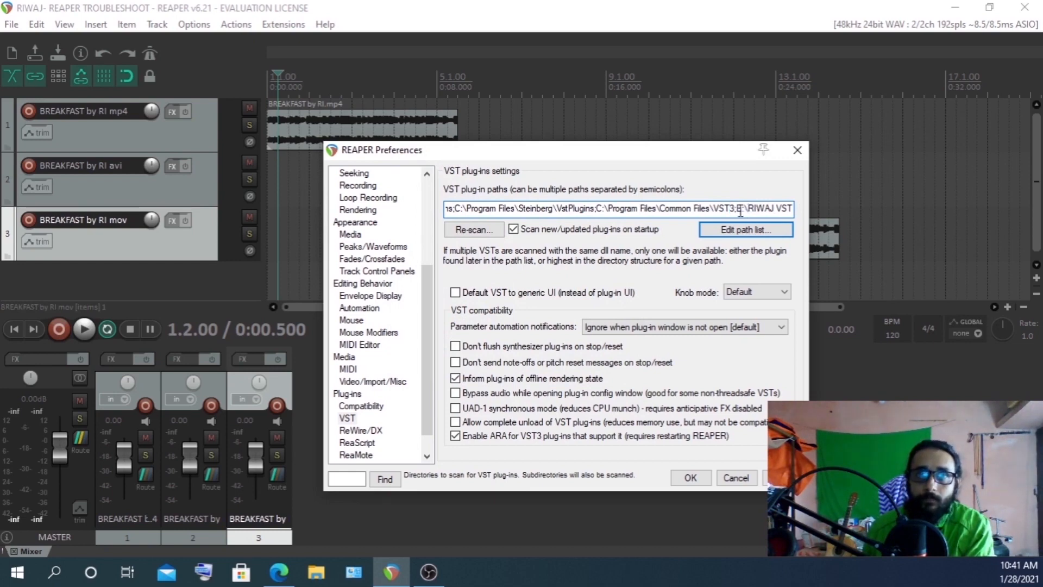
drag(737, 209, 801, 209)
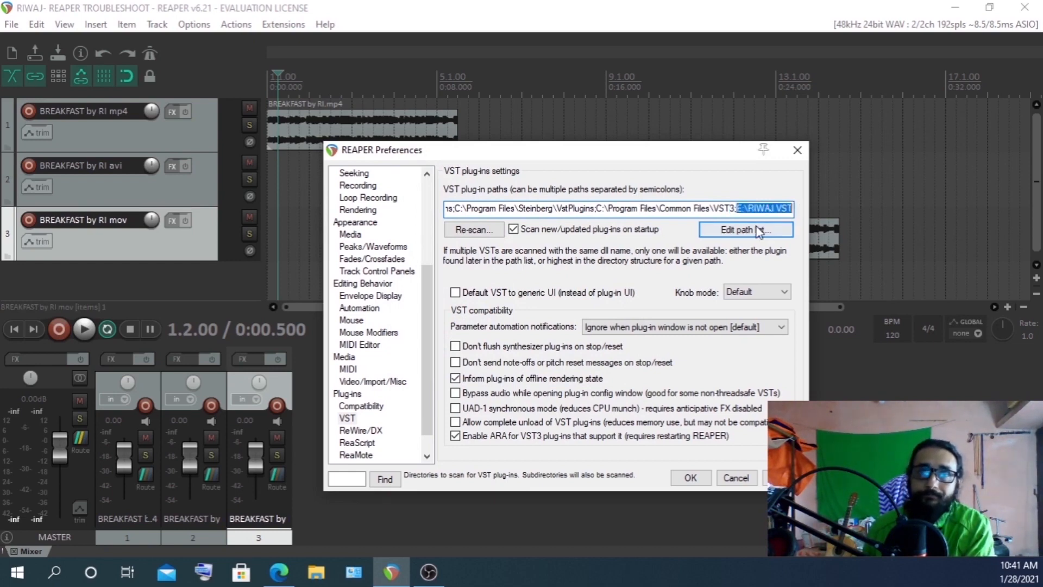
click(766, 207)
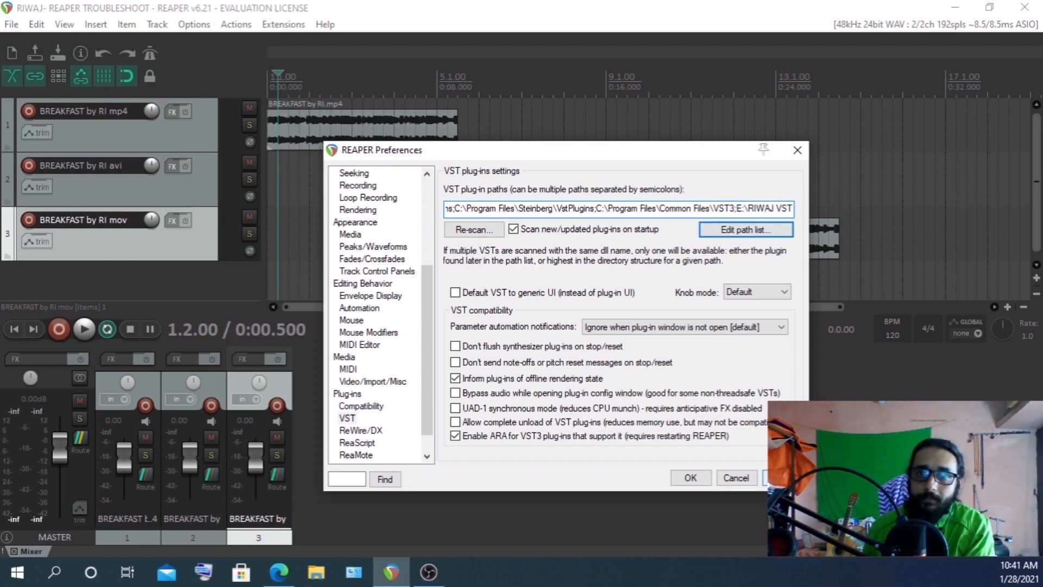
click(695, 480)
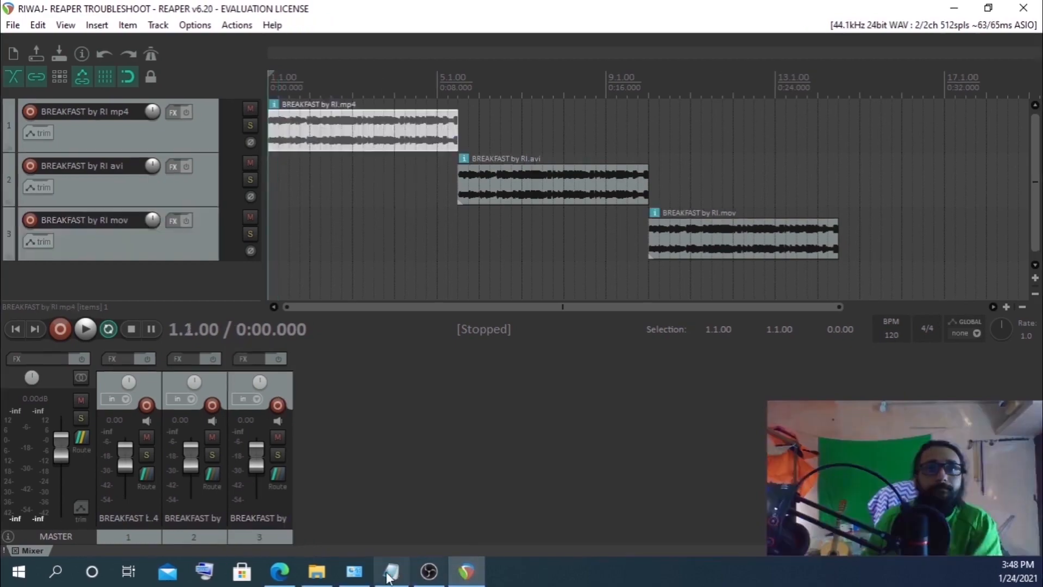
Switch to the notes and highlight the C:\Program Files\REAPER (x64)\Plugins path where plug-ins must not be installed
key(alt+Tab)
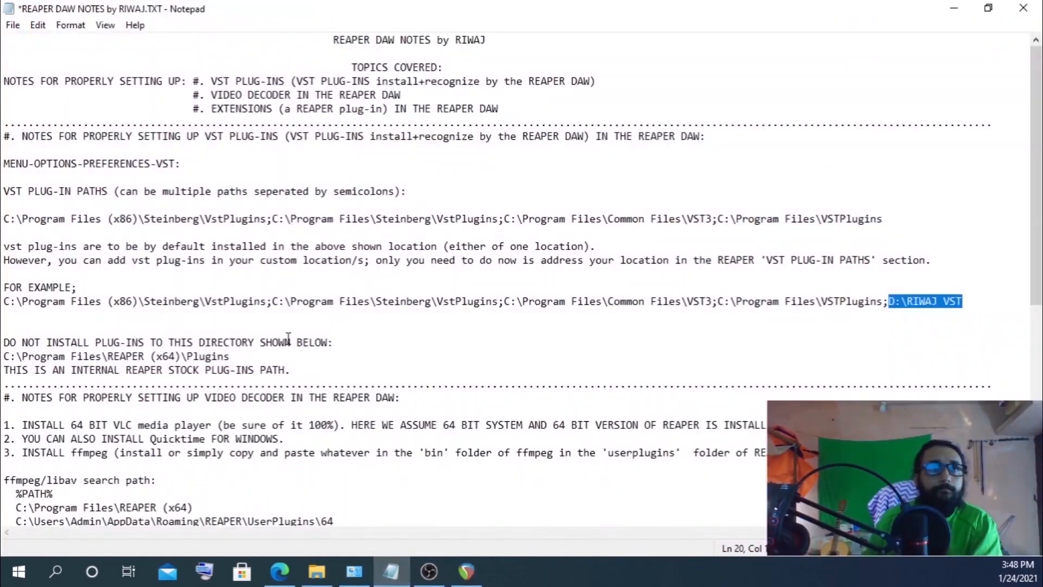
scroll(322, 253, down, 1)
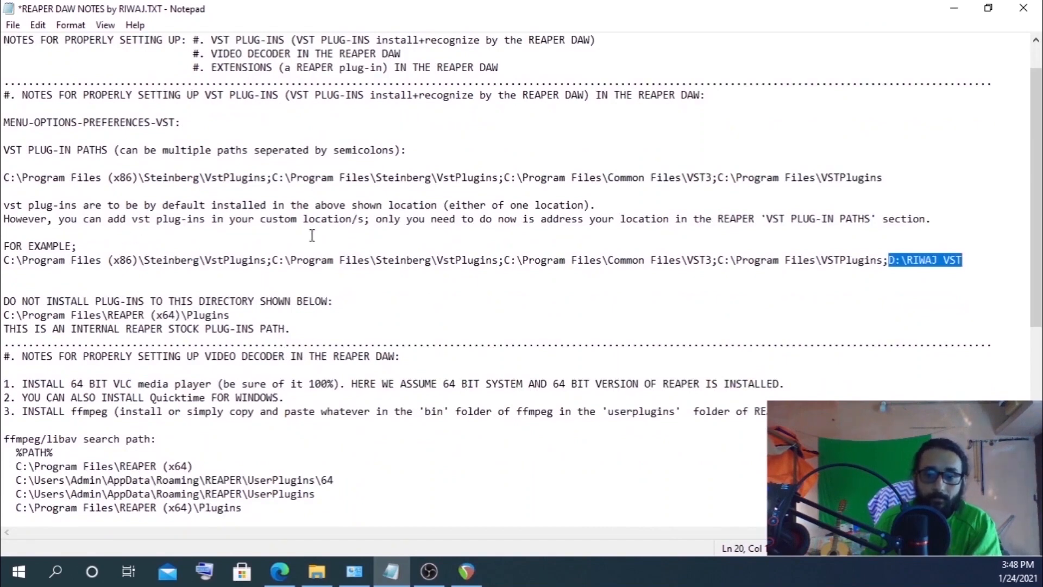
click(312, 235)
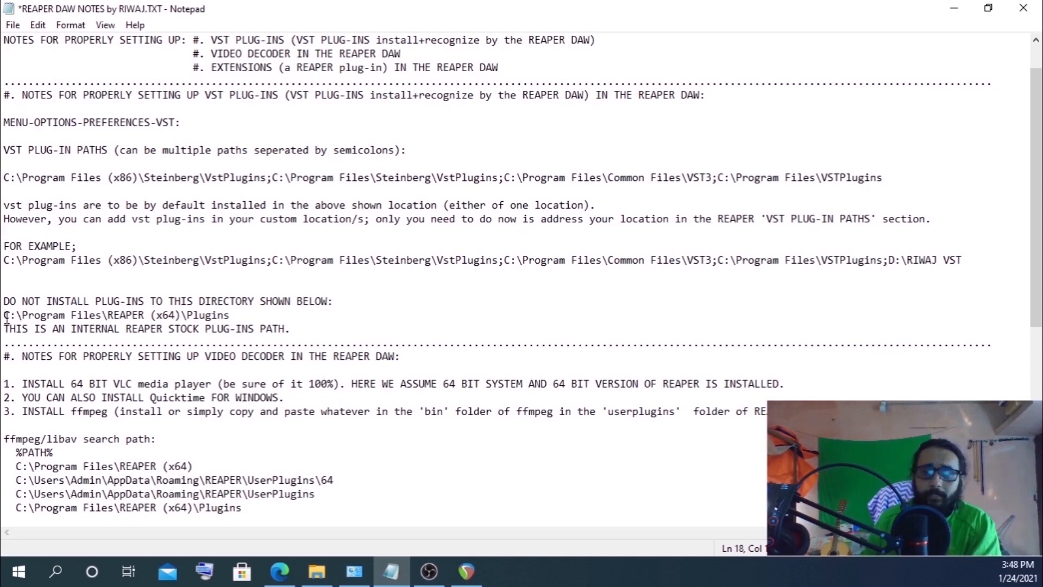
drag(4, 317, 230, 317)
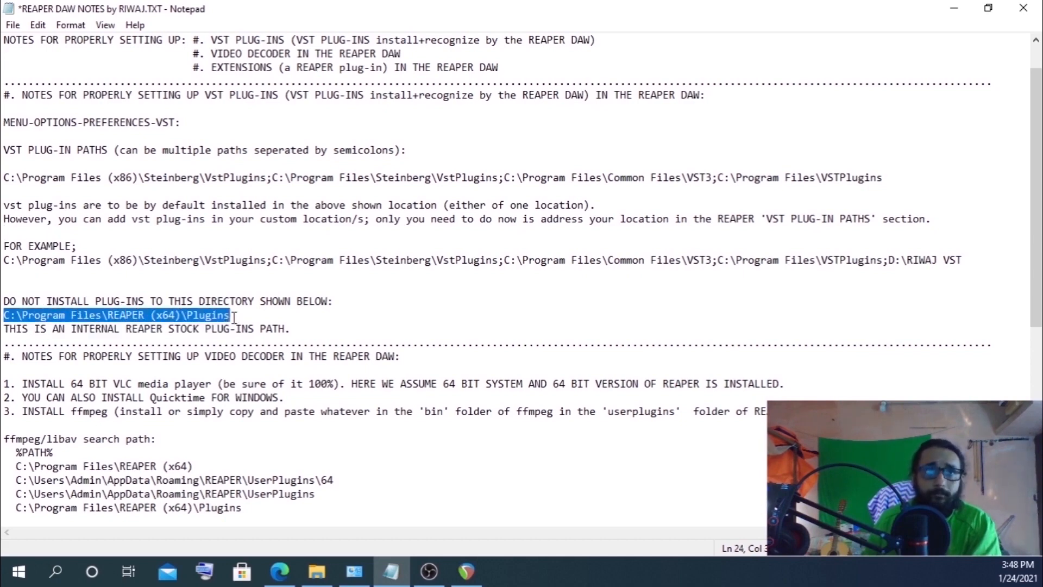
click(231, 316)
drag(4, 316, 249, 317)
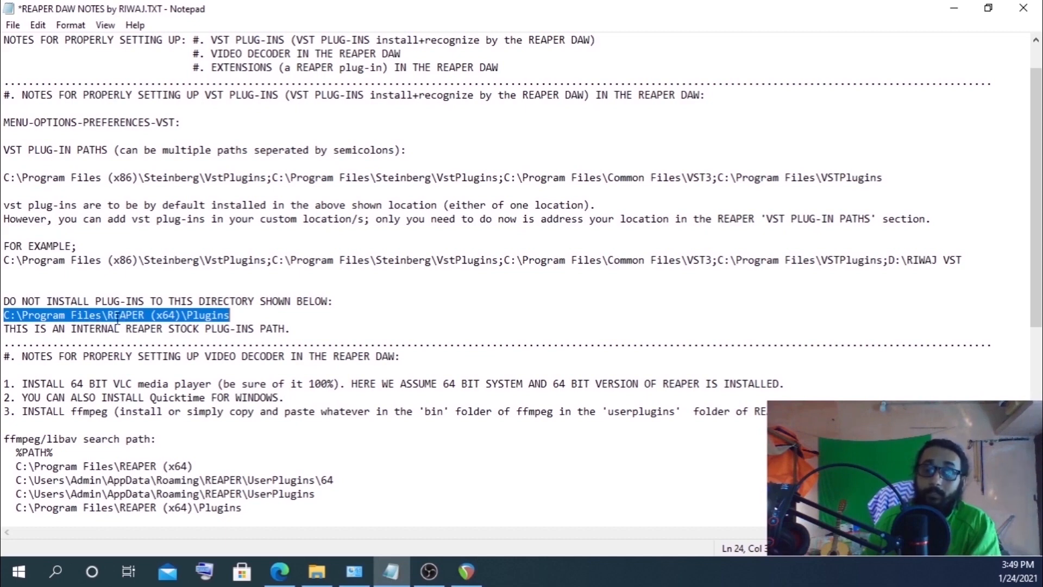
click(435, 315)
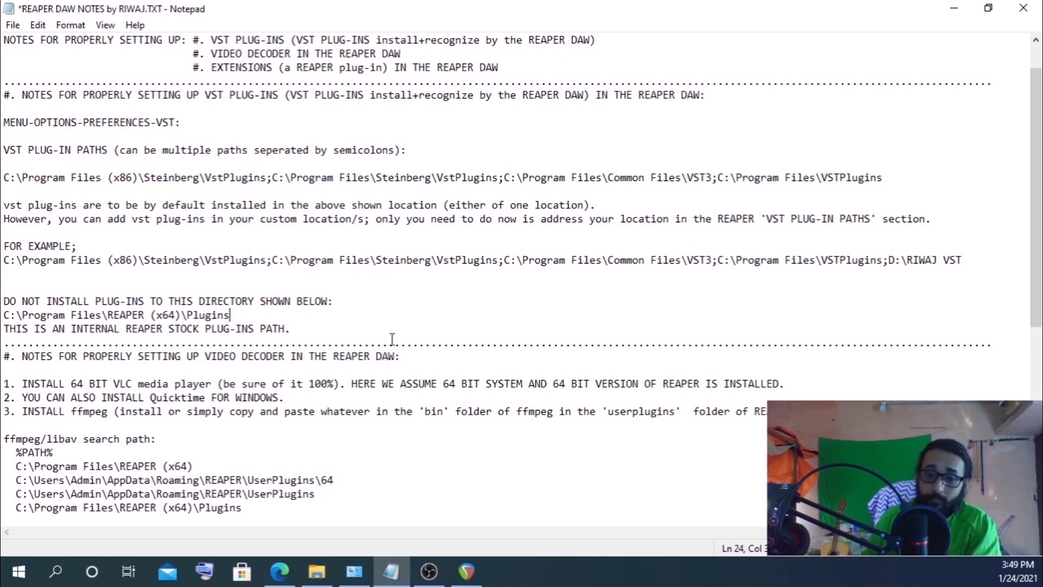
Scroll through the video decoder and extensions sections of the notes and minimize Notepad
click(354, 571)
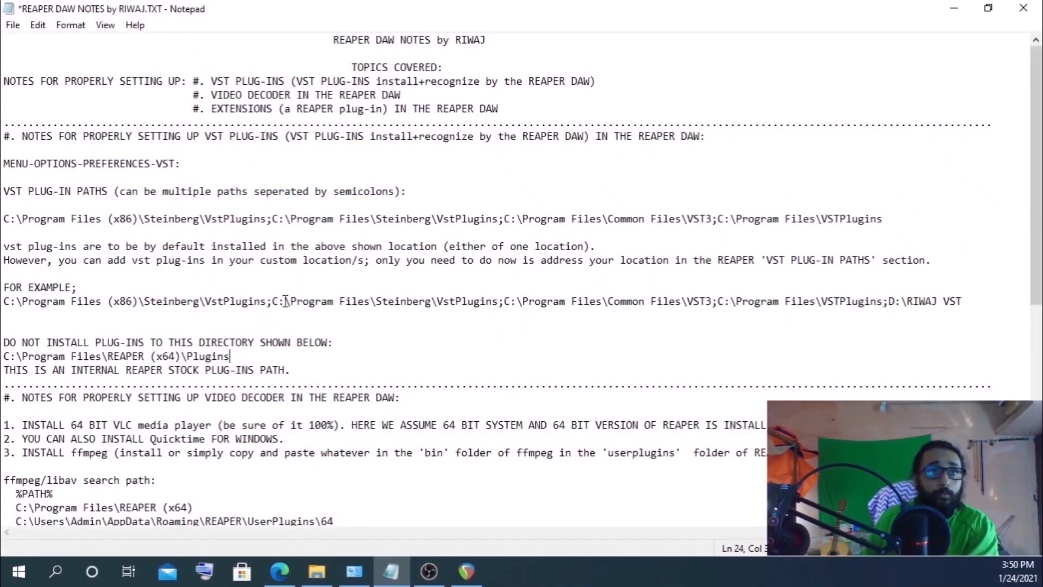
scroll(285, 301, down, 5)
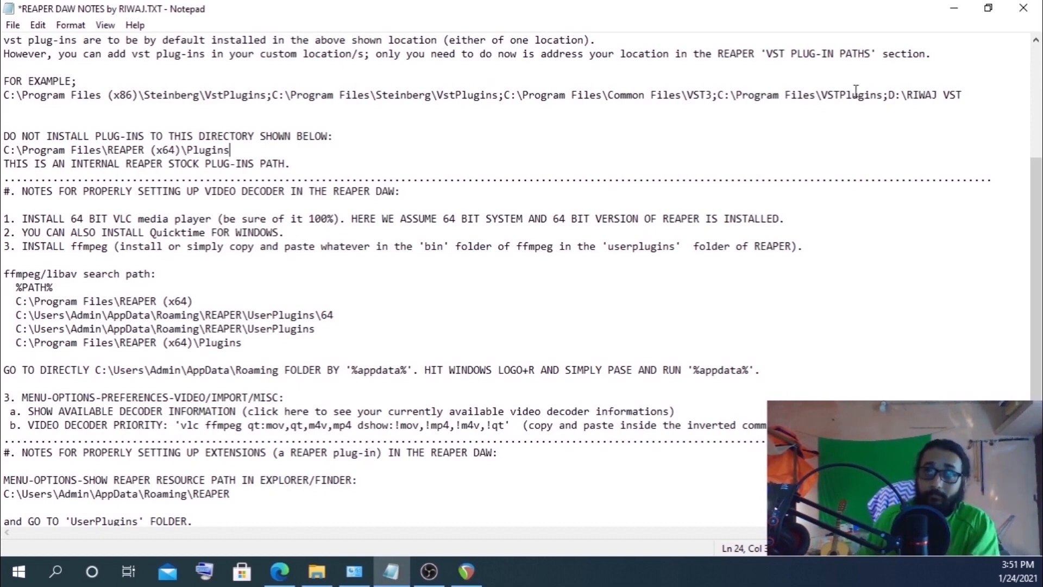
click(955, 11)
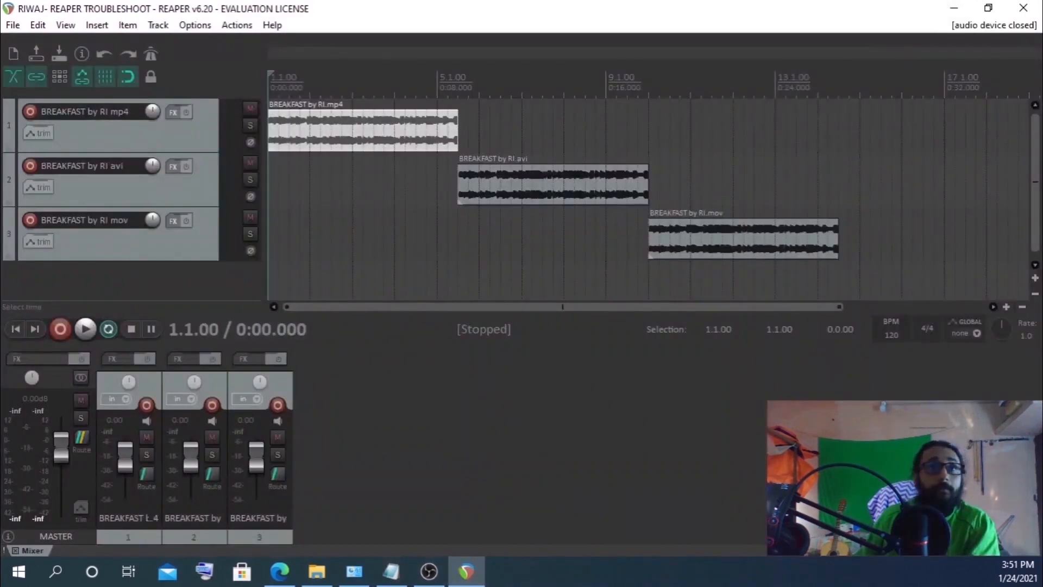
Open the browser and look over the REAPER download page's Windows 64-bit download
click(279, 571)
click(76, 8)
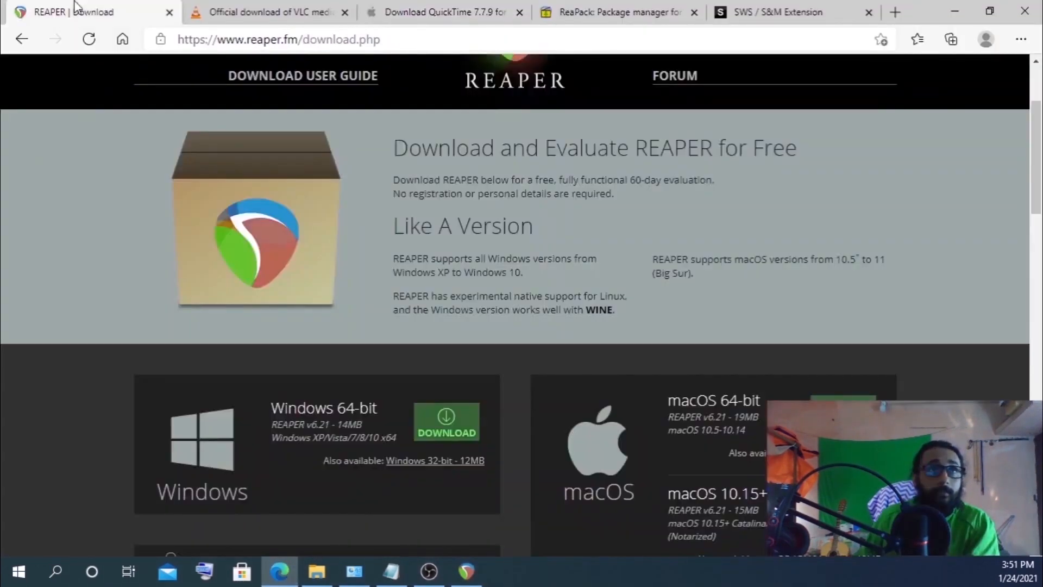
scroll(208, 245, up, 3)
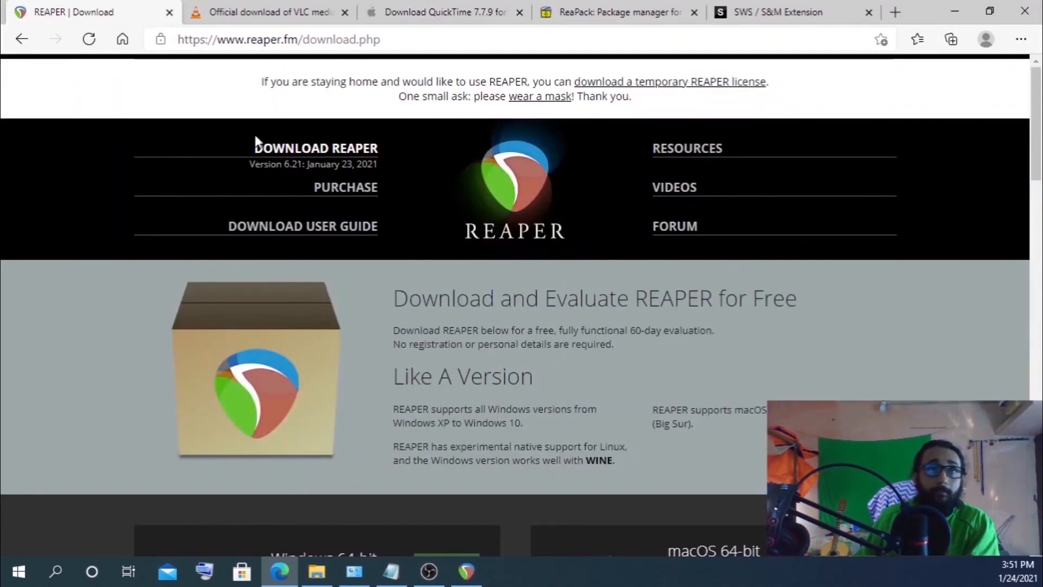
scroll(391, 279, down, 4)
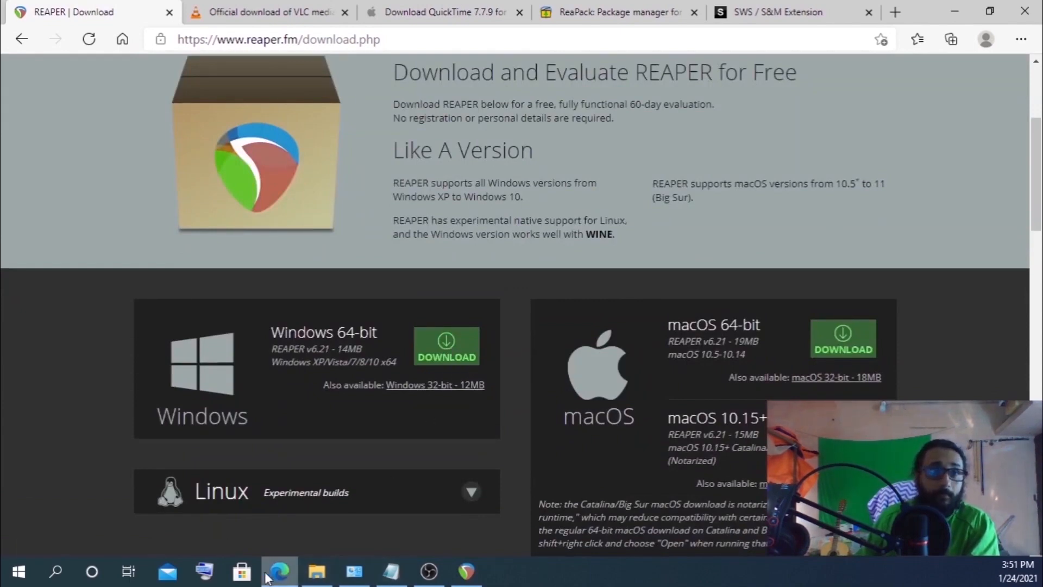
click(355, 580)
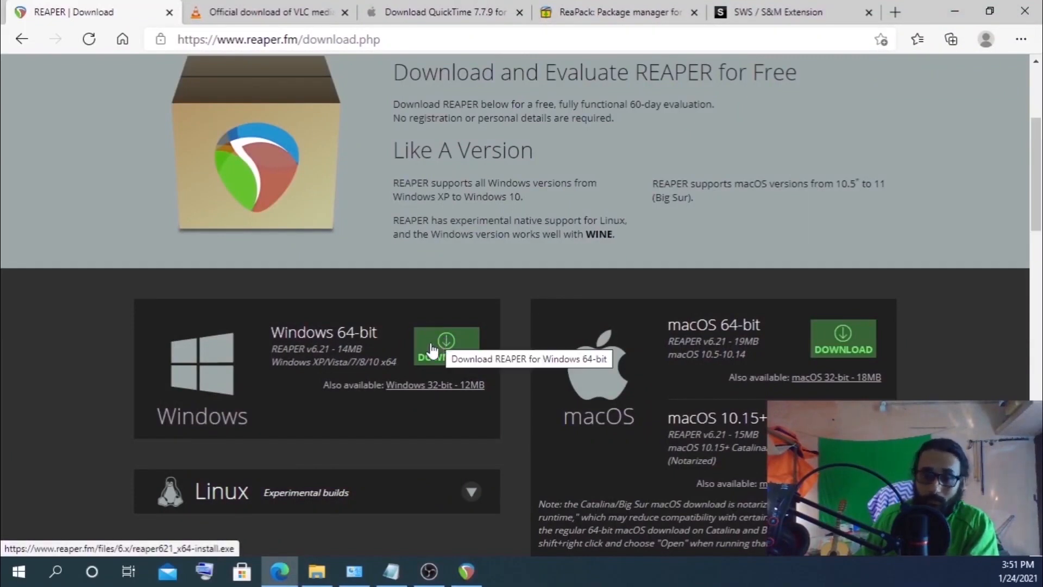
Browse the VLC Windows 64bit download options and the QuickTime 7.7.9 download page, then minimize the browser
click(226, 13)
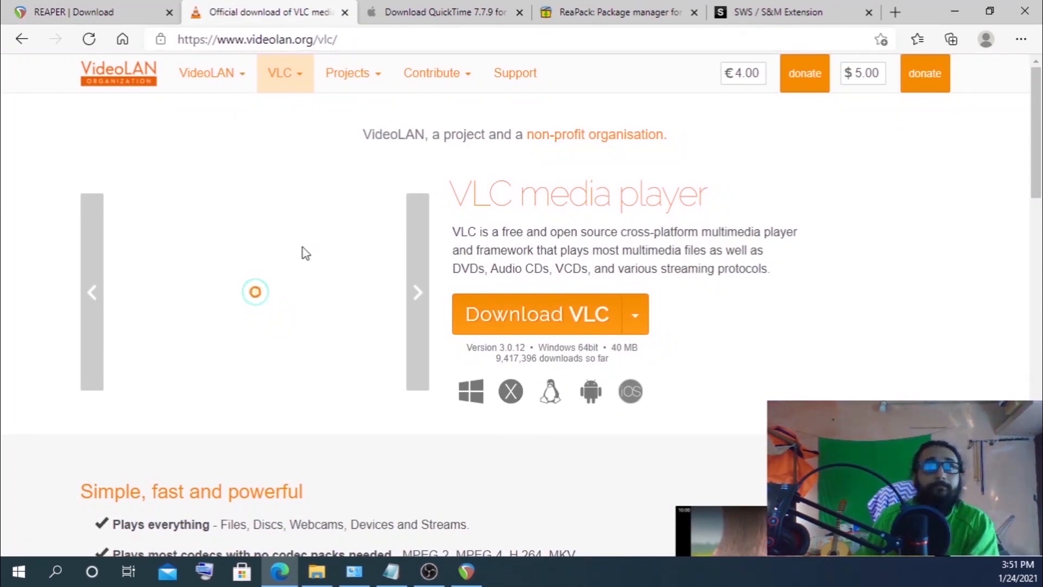
click(633, 320)
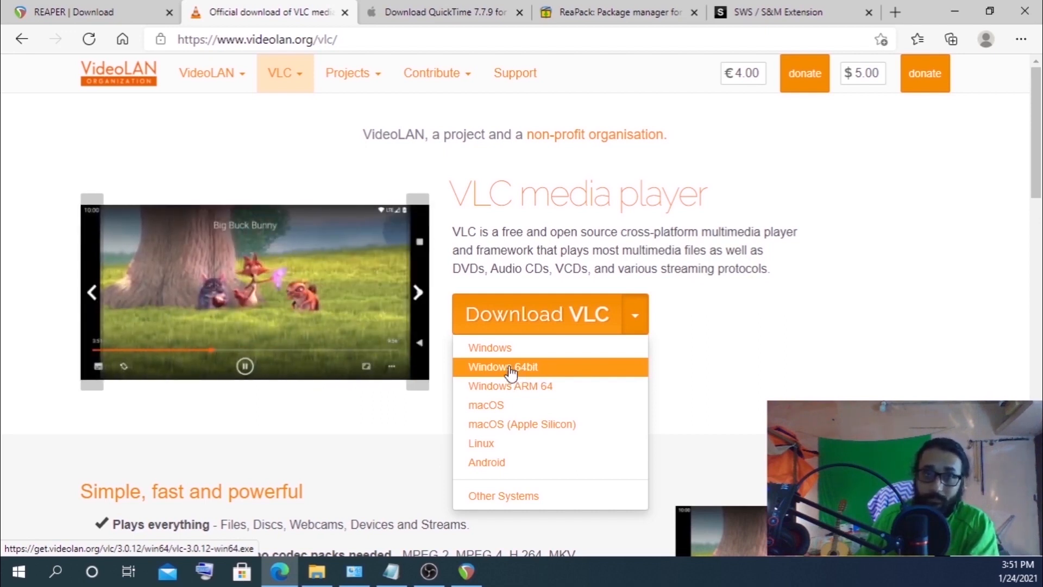
click(83, 21)
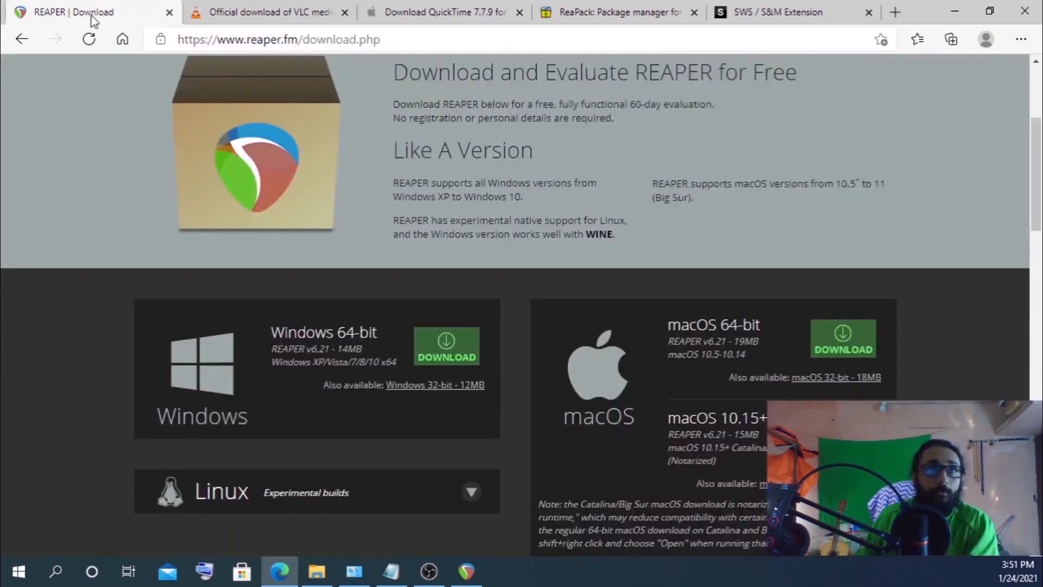
click(232, 17)
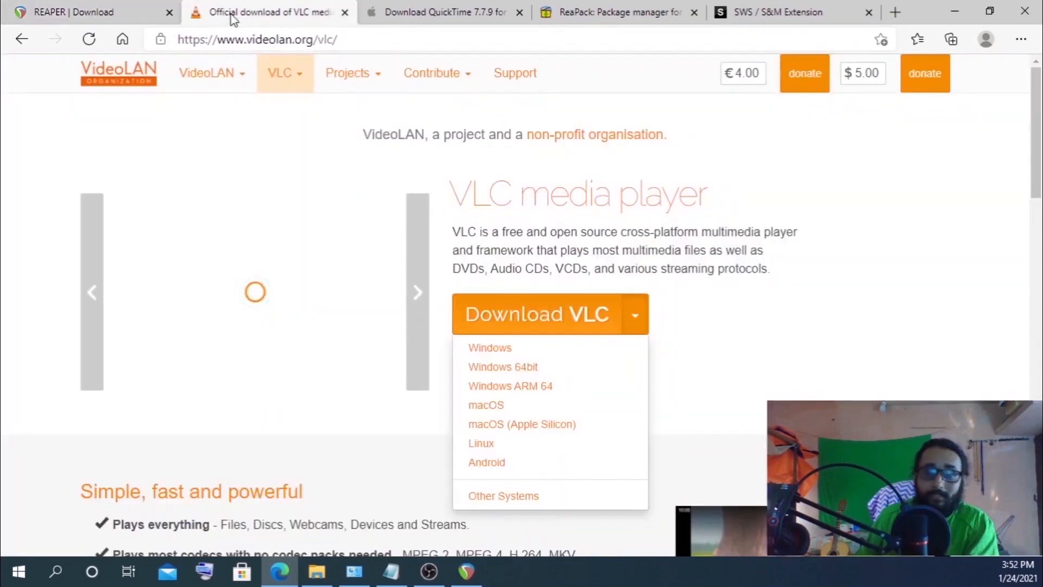
click(388, 12)
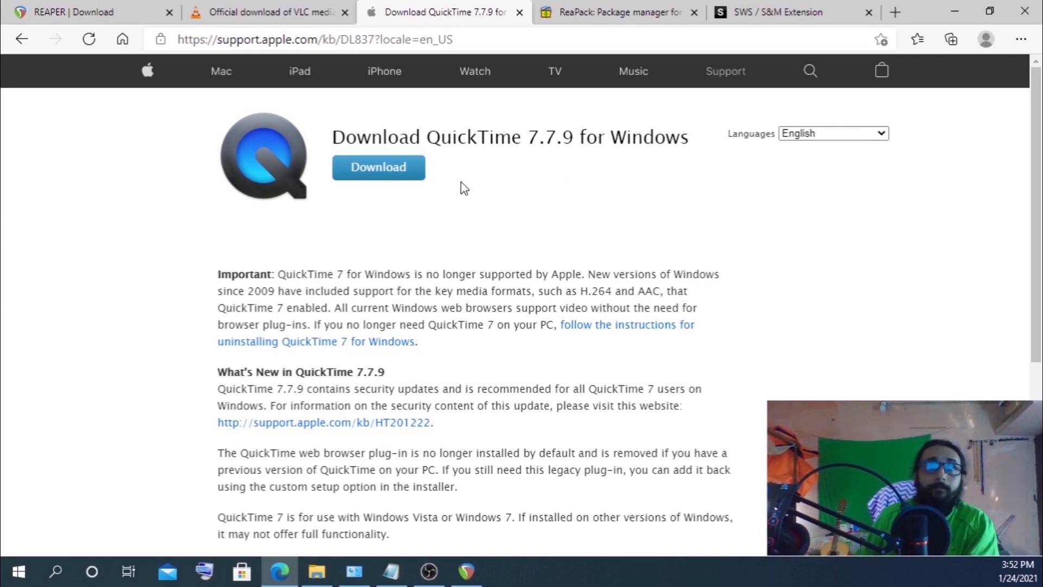
click(954, 12)
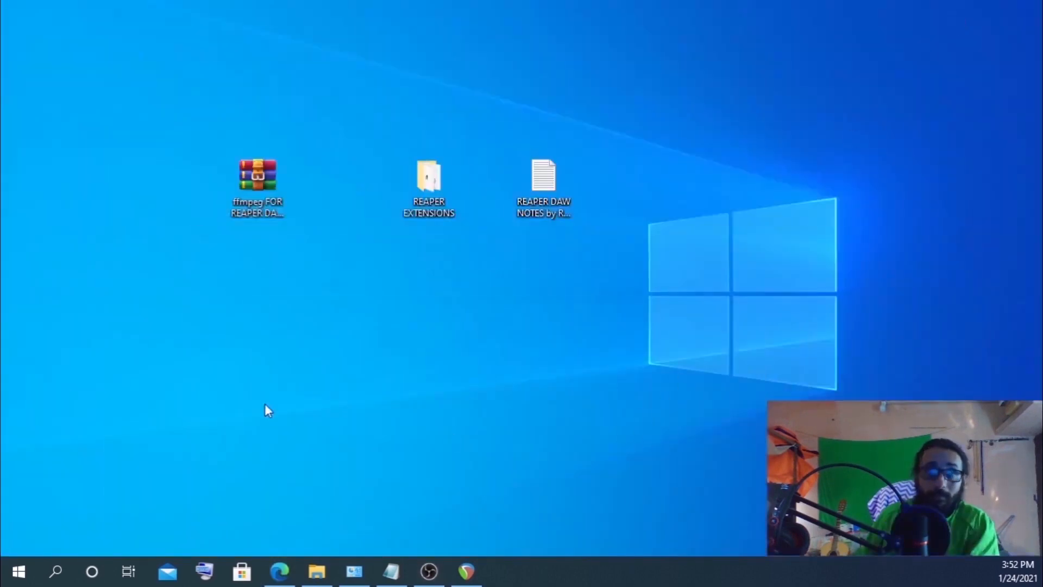
Switch to REAPER and open the video decoder information from the Video/Import/Misc preferences
click(266, 186)
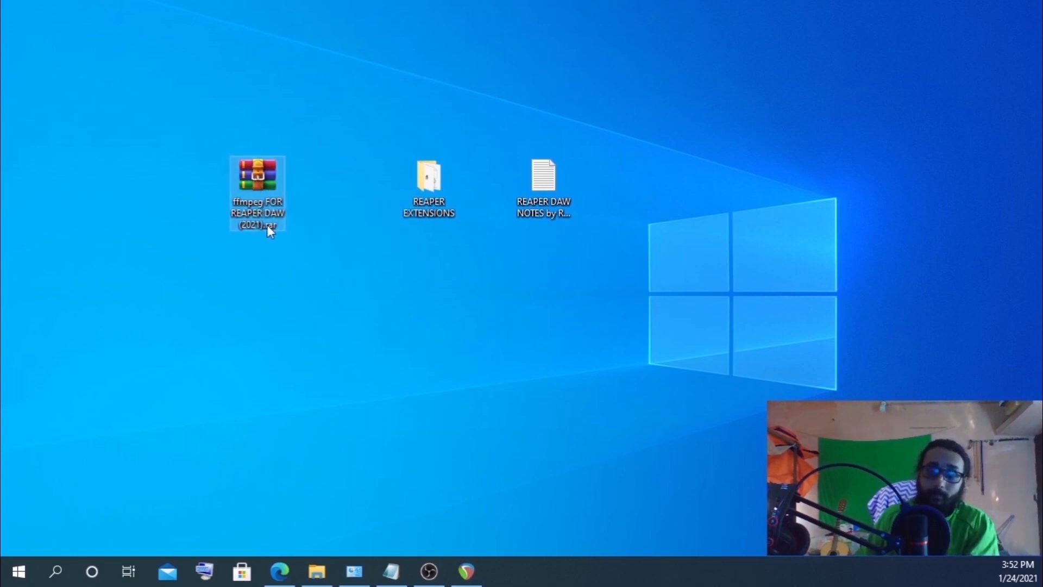
click(293, 345)
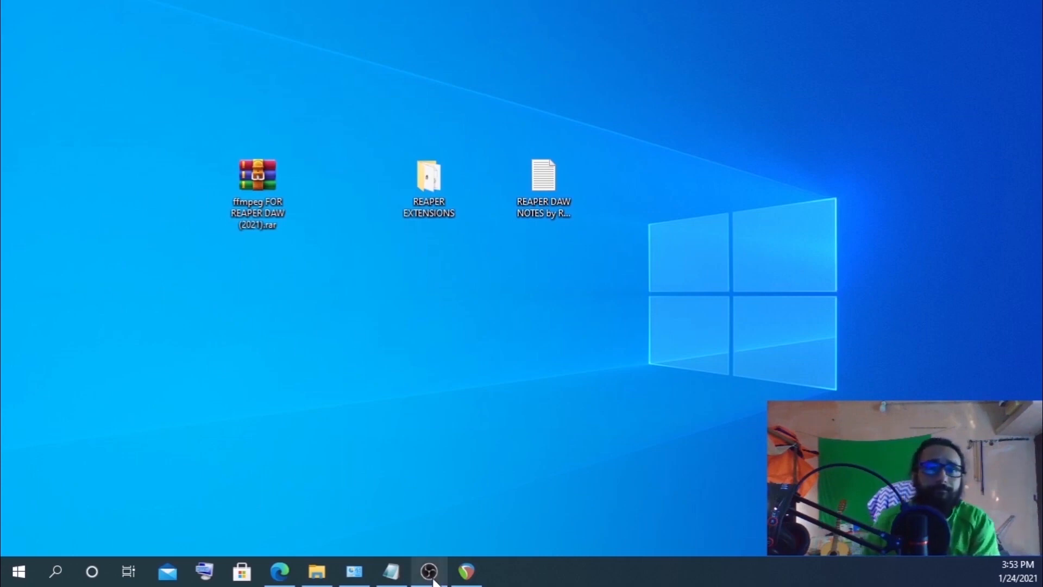
click(475, 577)
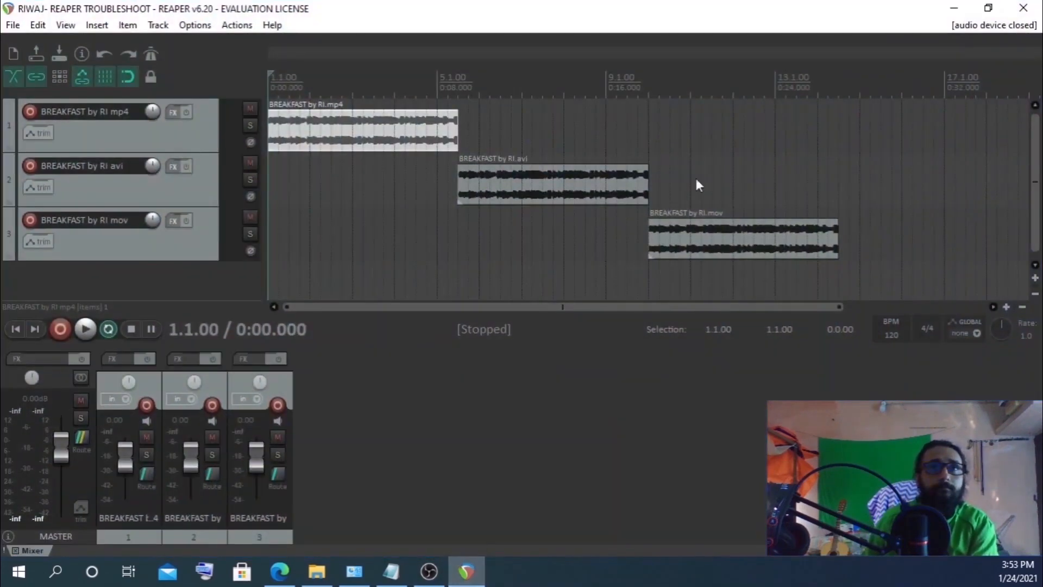
click(288, 77)
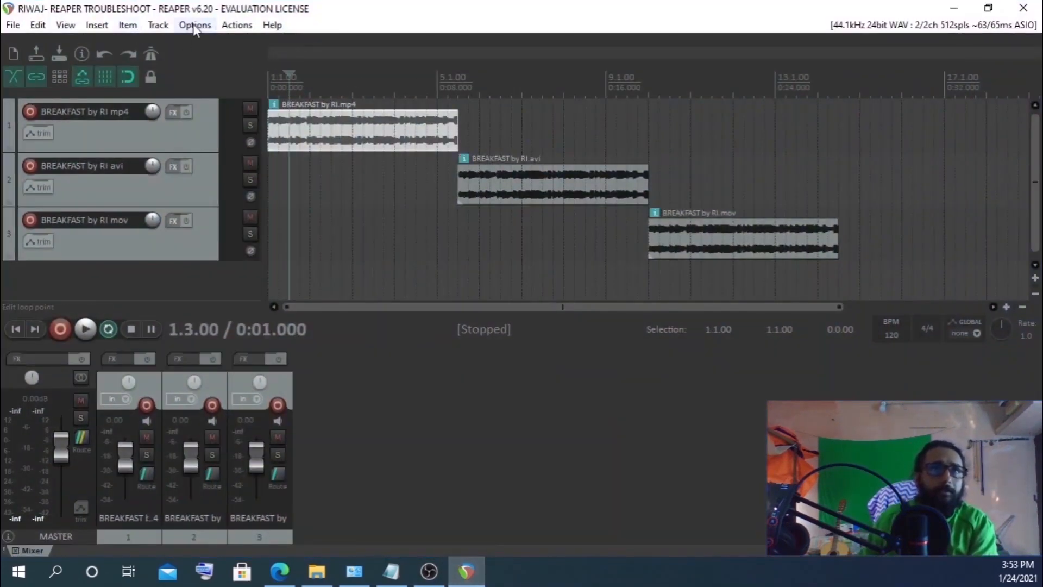
click(194, 25)
click(267, 563)
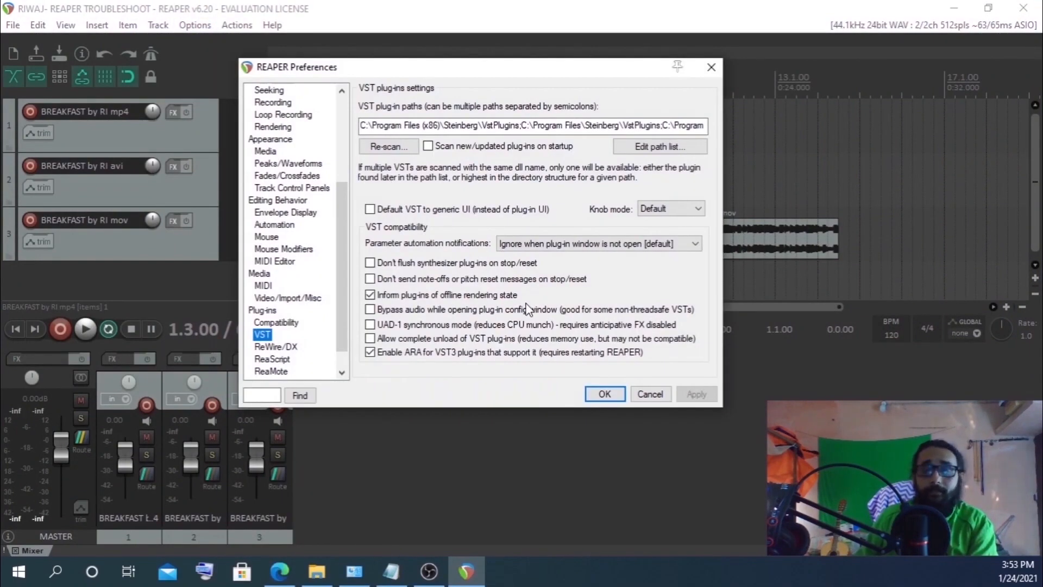
click(283, 298)
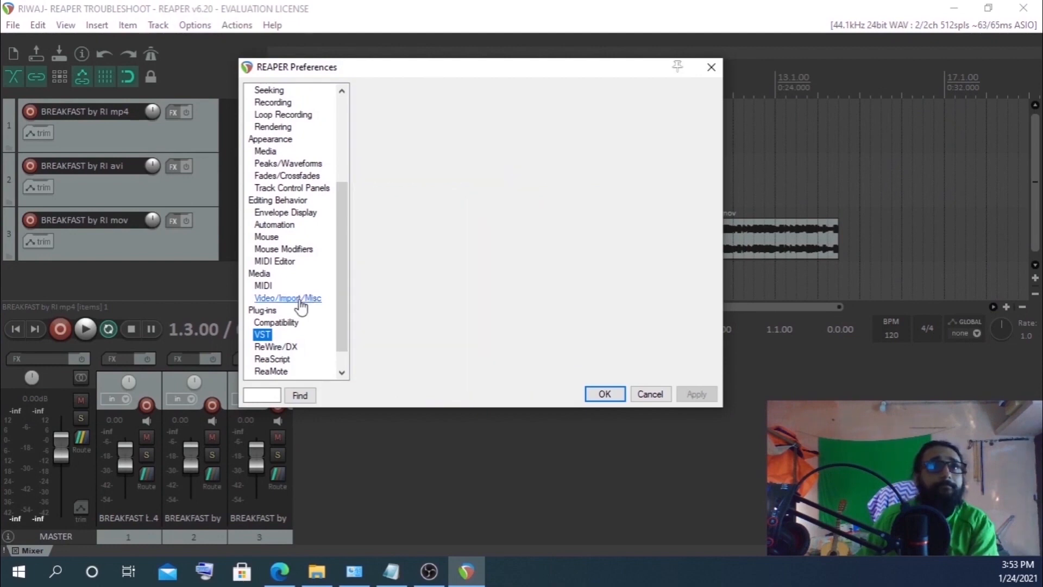
click(634, 107)
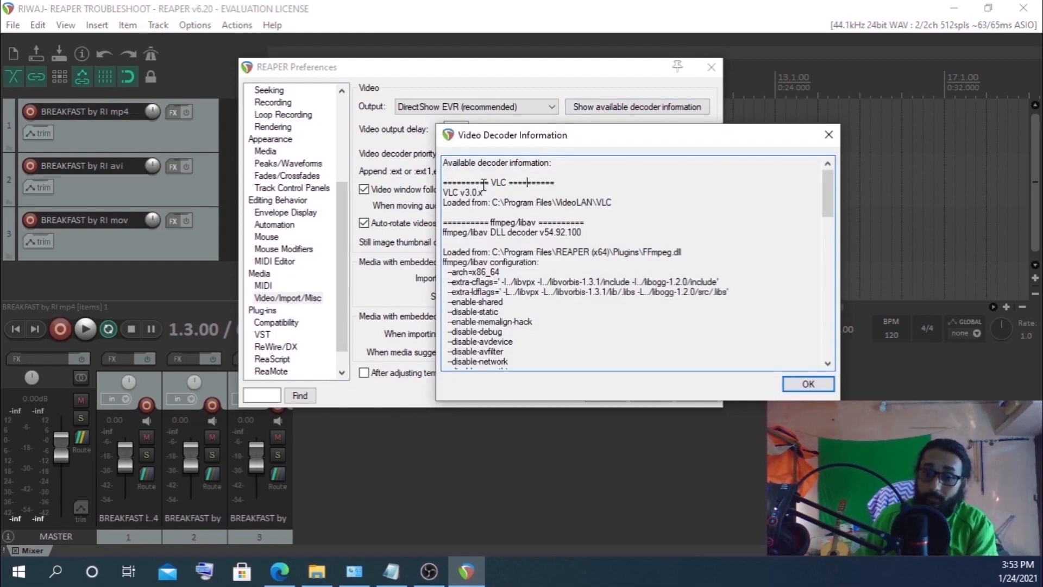
Highlight the VLC and ffmpeg decoder load paths in the decoder information, then close it and the preferences
drag(484, 182, 516, 192)
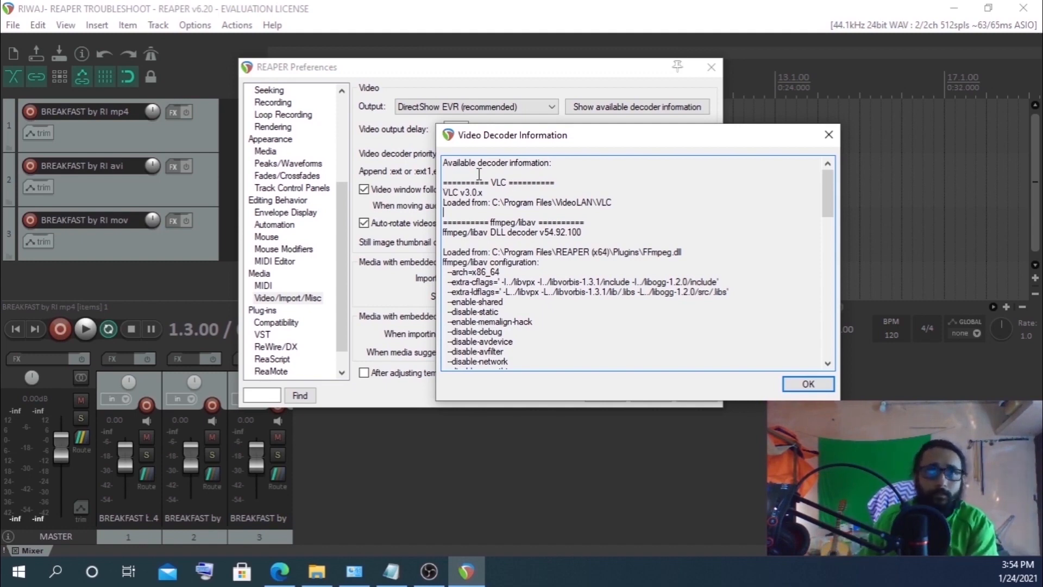
drag(483, 182, 624, 208)
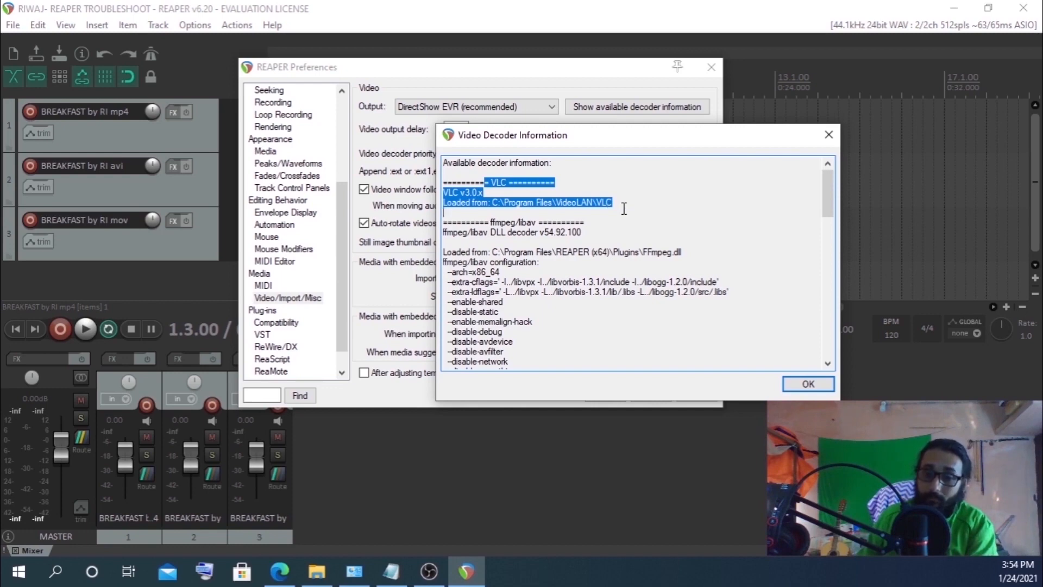
click(520, 224)
drag(490, 224, 514, 225)
click(484, 231)
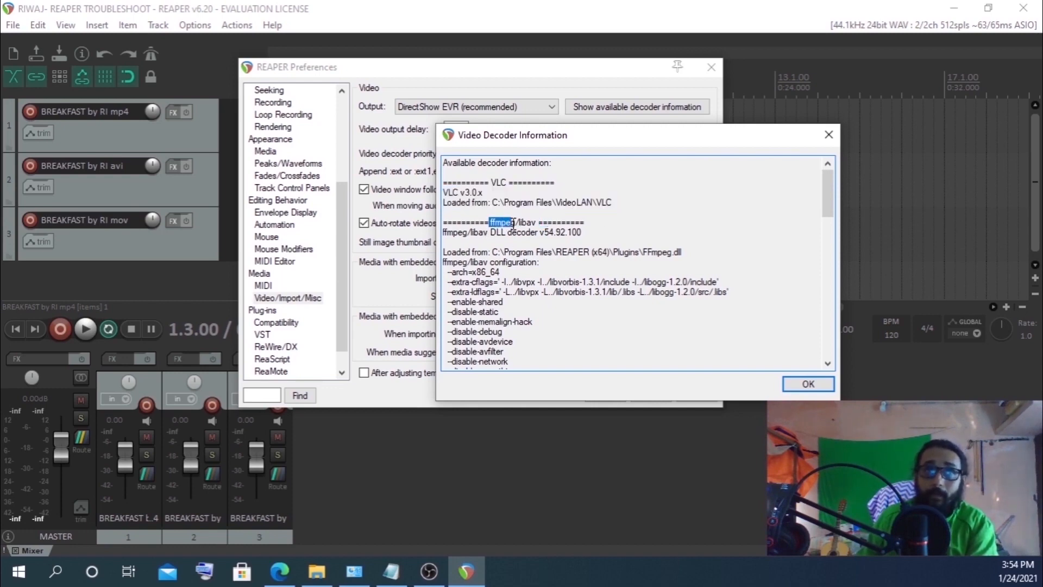
click(537, 253)
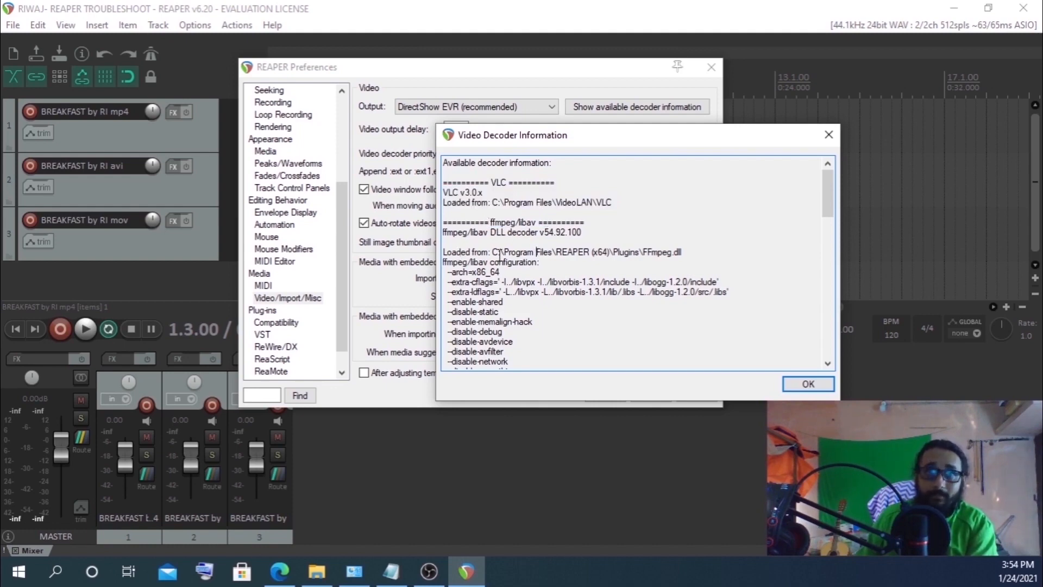
drag(491, 253, 686, 253)
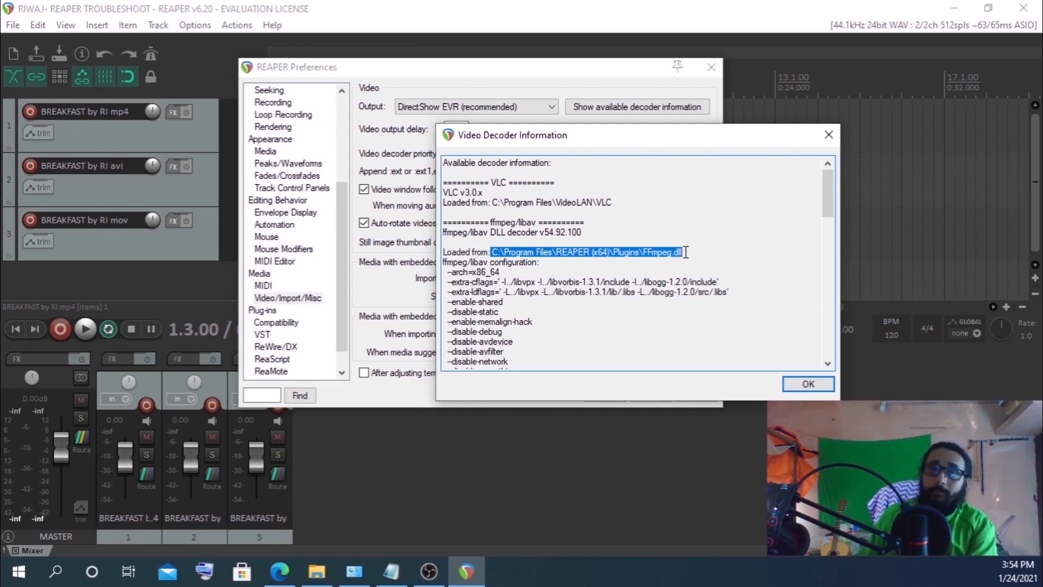
click(597, 262)
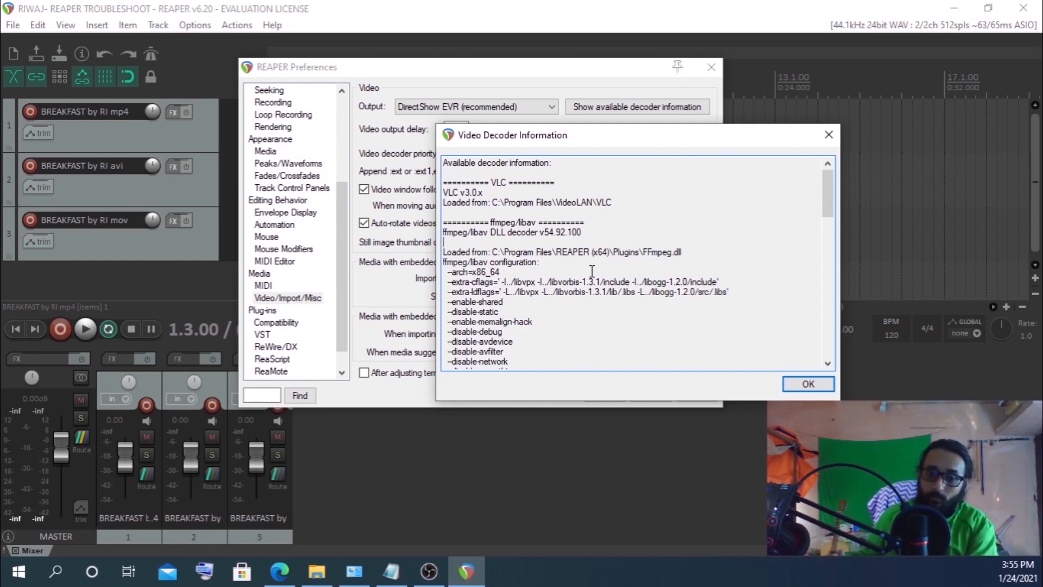
click(827, 384)
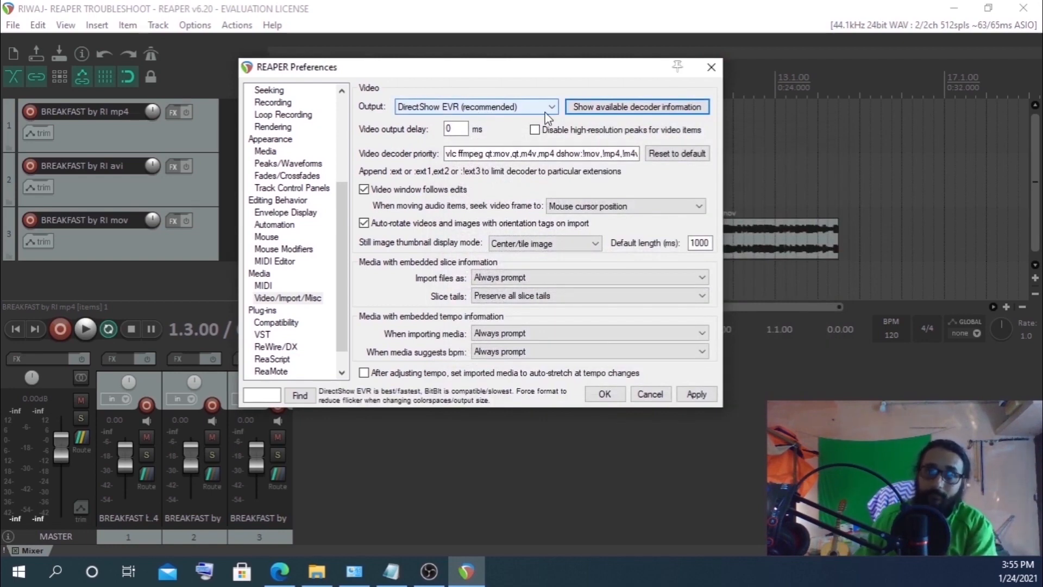
click(711, 69)
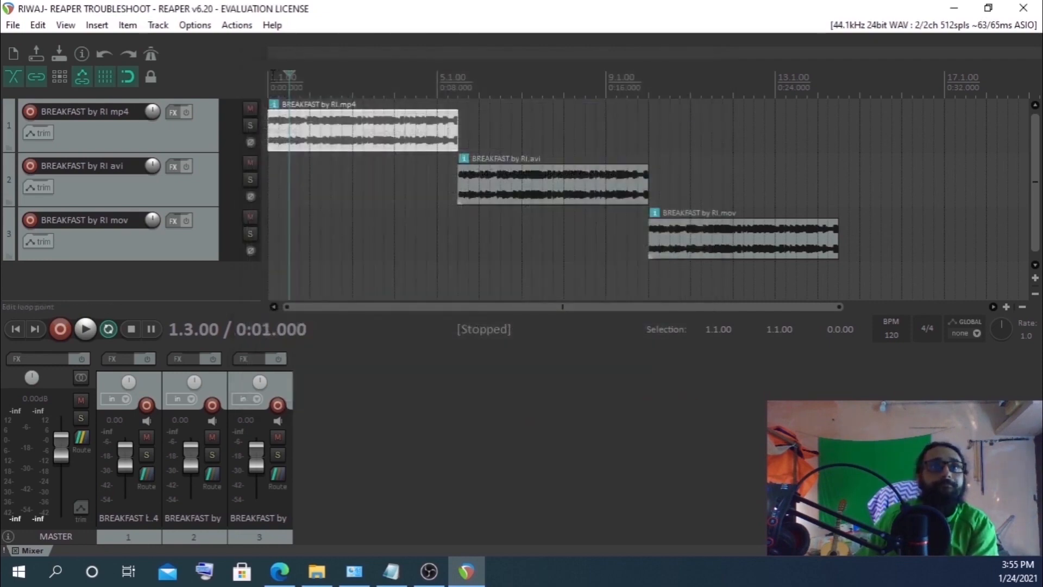
Open the video window and briefly play the project from the start
click(61, 28)
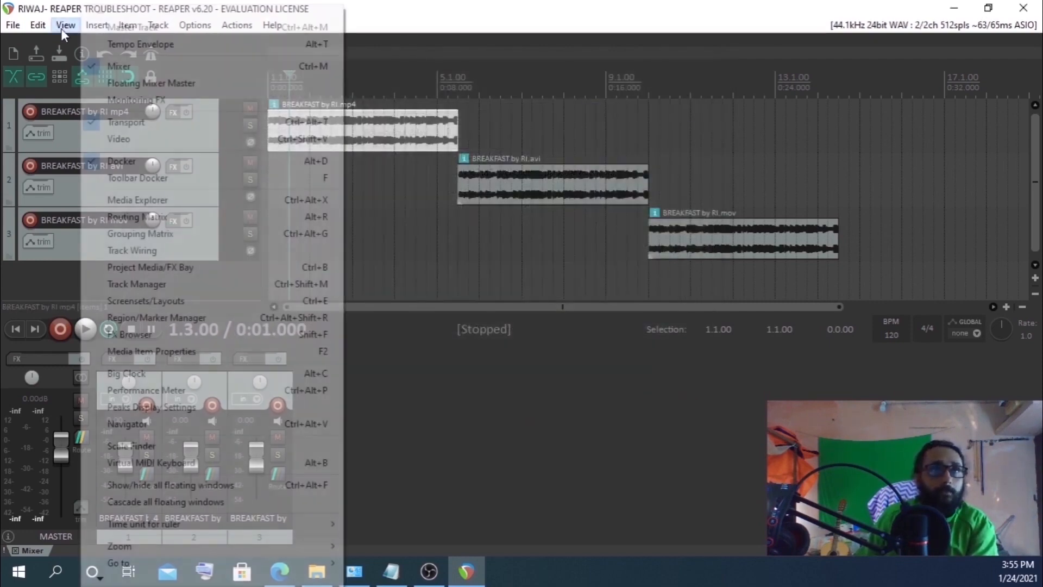
click(138, 144)
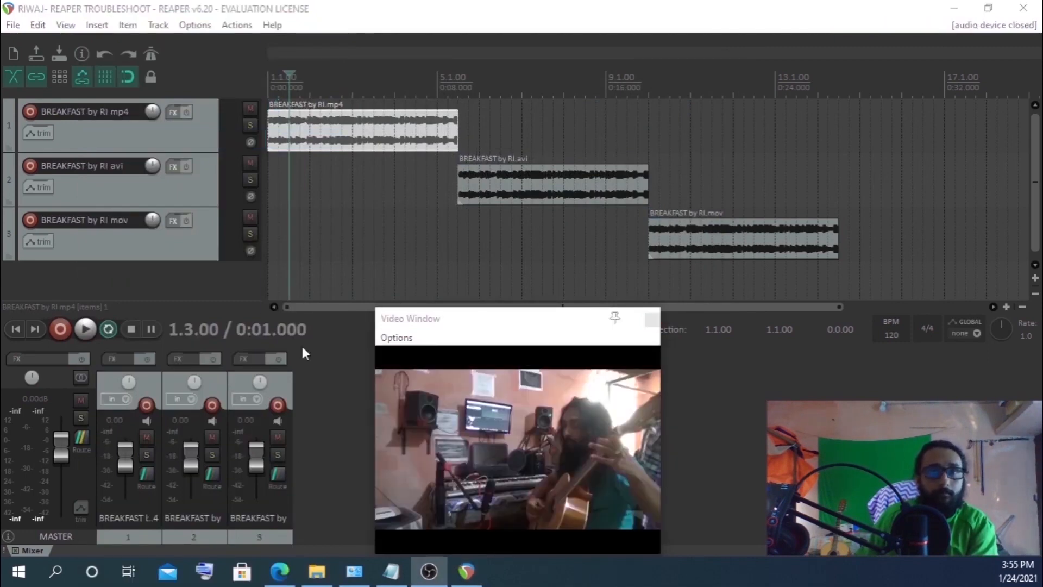
click(271, 79)
click(85, 329)
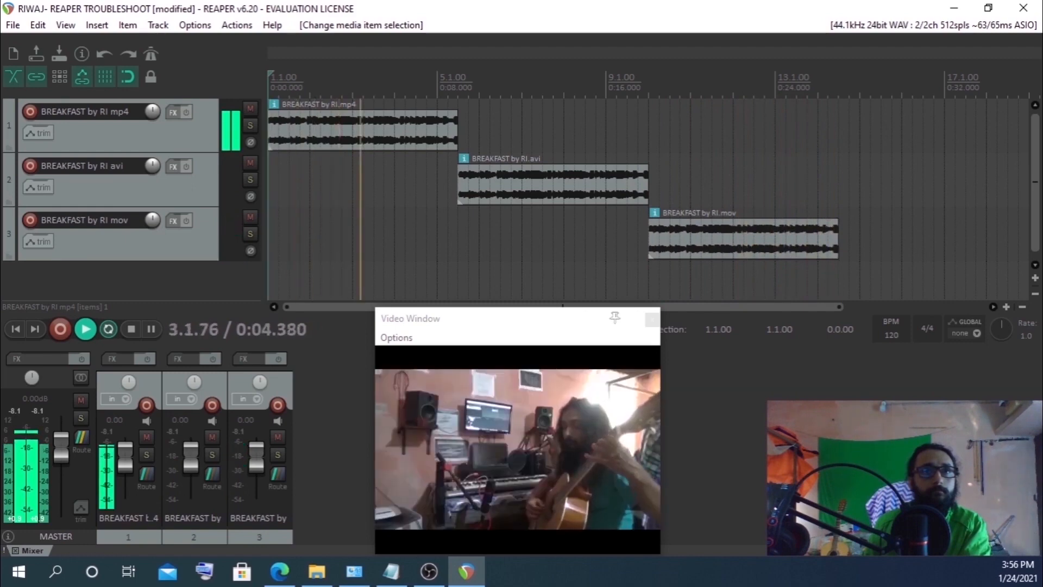
click(148, 328)
Move the edit cursor across the mp4, avi and mov items to preview each clip's video
click(354, 130)
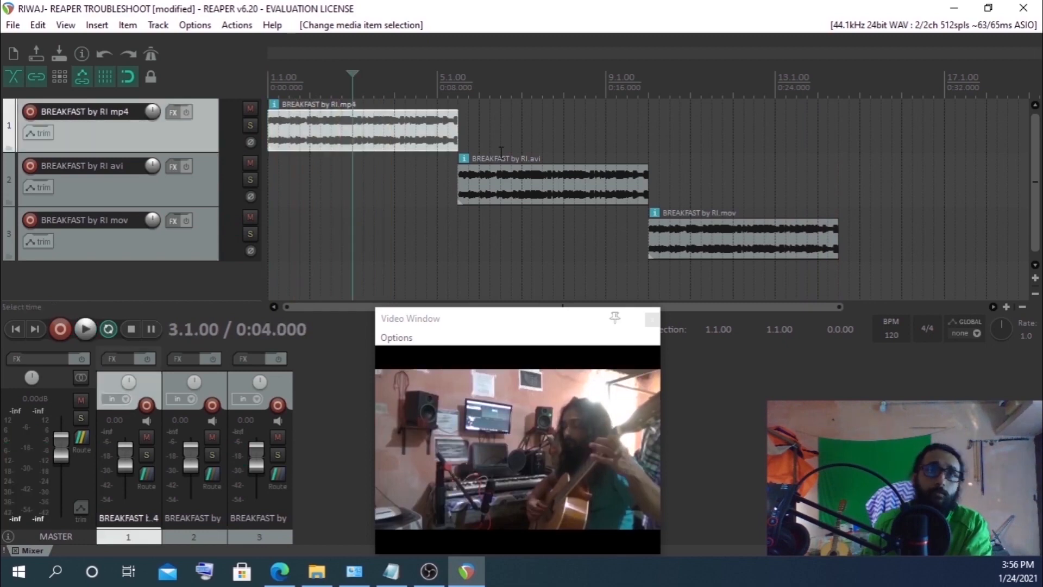
click(331, 76)
click(363, 76)
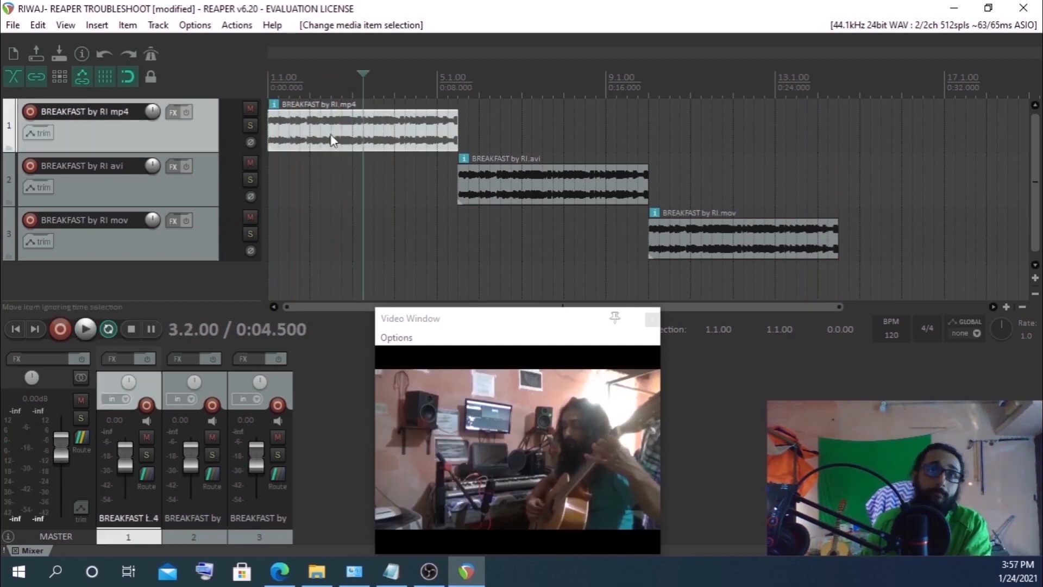
click(544, 186)
click(755, 241)
click(712, 86)
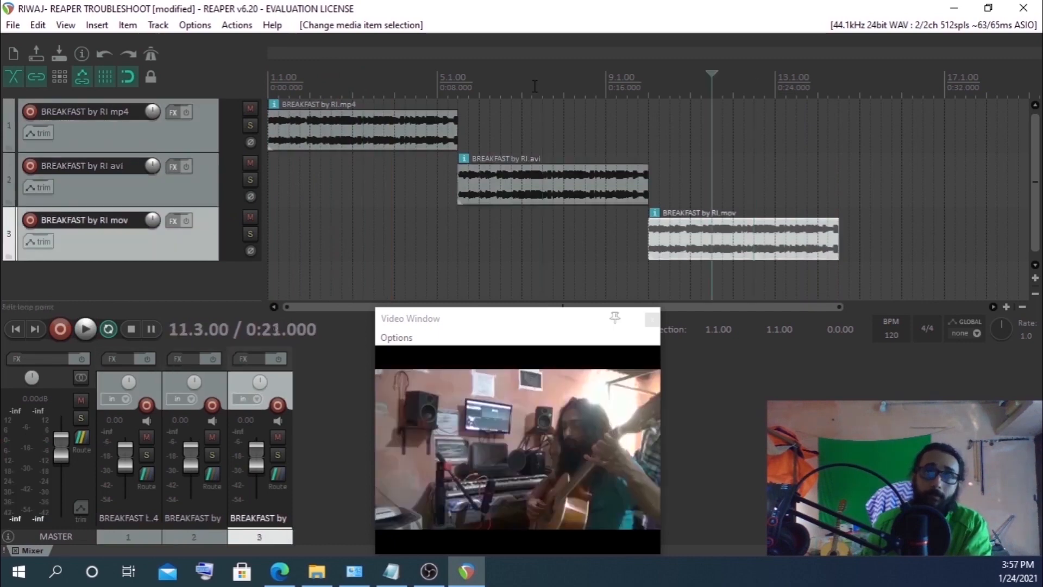
click(535, 82)
click(384, 81)
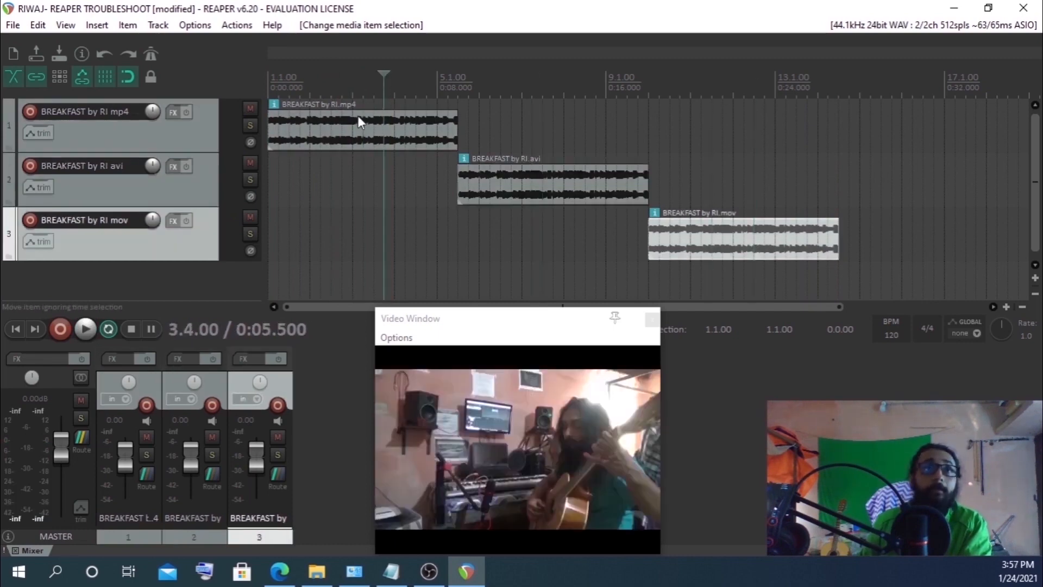
click(357, 115)
click(577, 185)
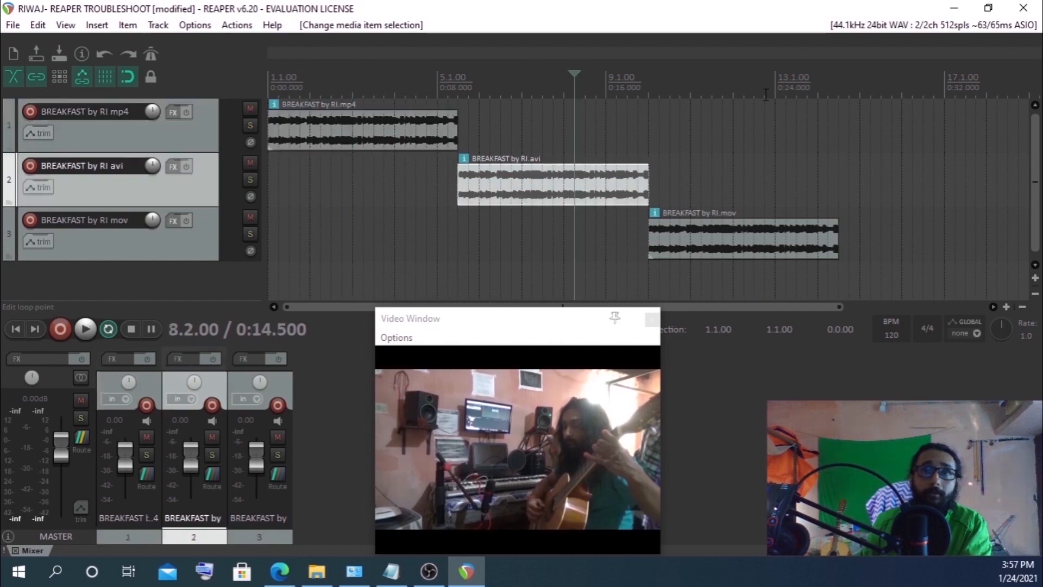
click(757, 239)
click(775, 249)
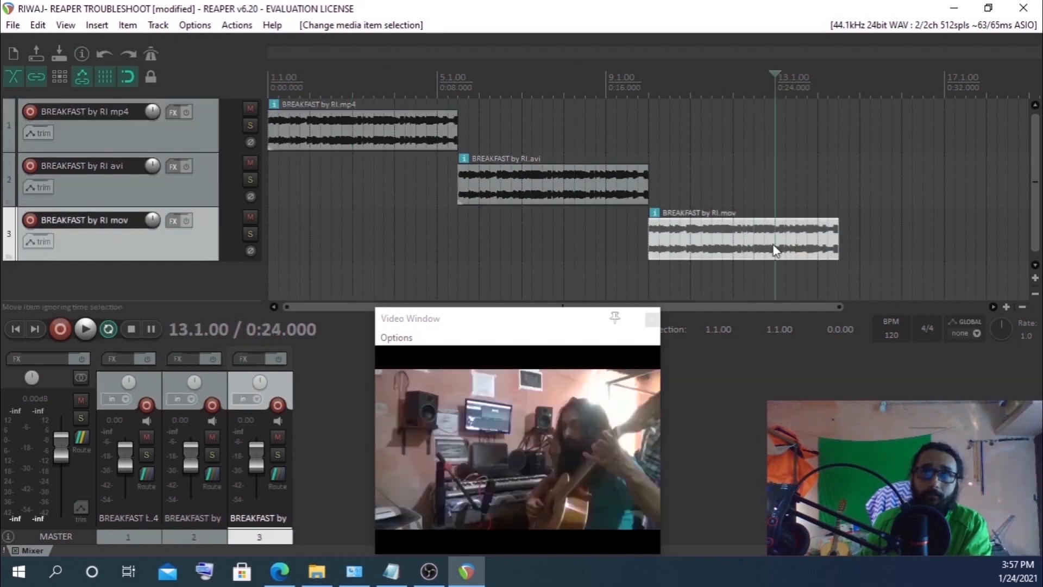
click(332, 79)
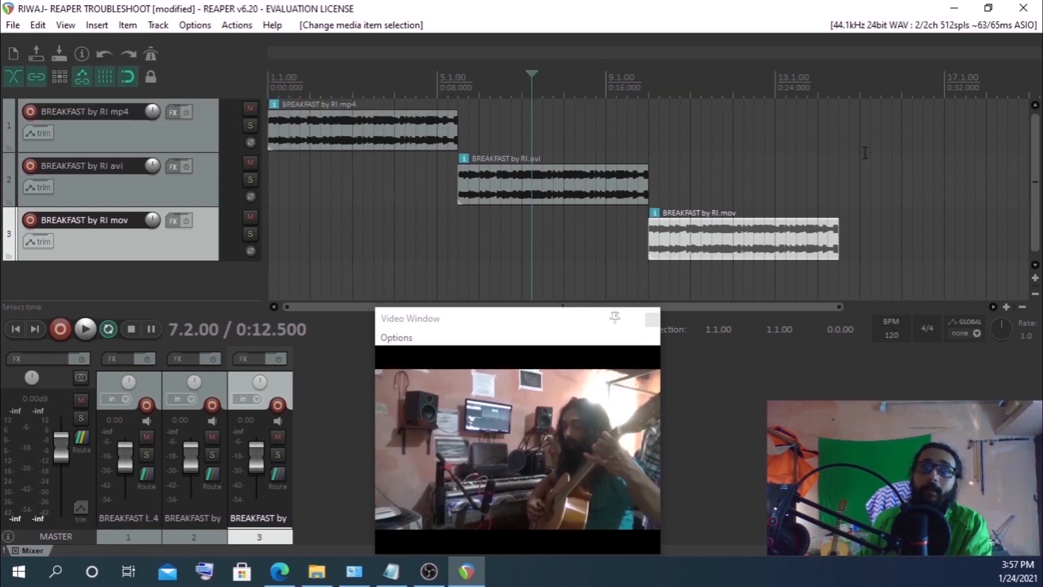
click(742, 73)
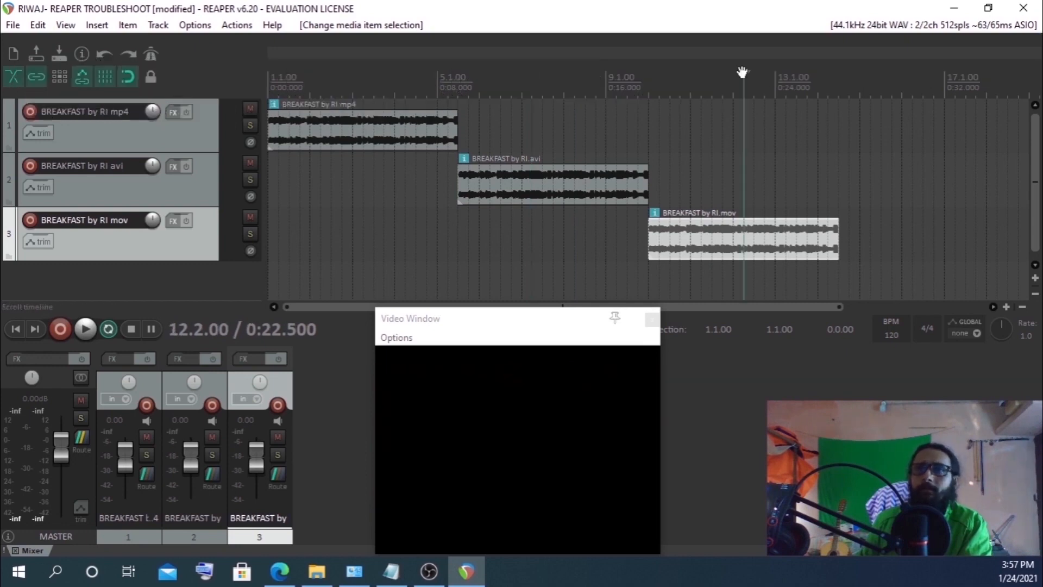
click(325, 80)
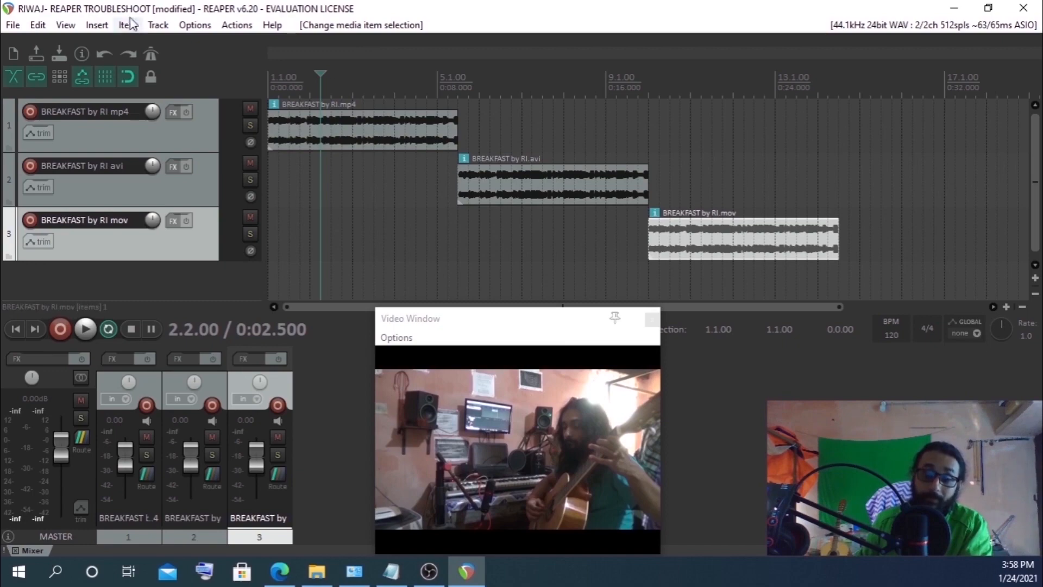
Reopen the video decoder information from preferences and highlight the FFmpeg.dll load path
click(195, 25)
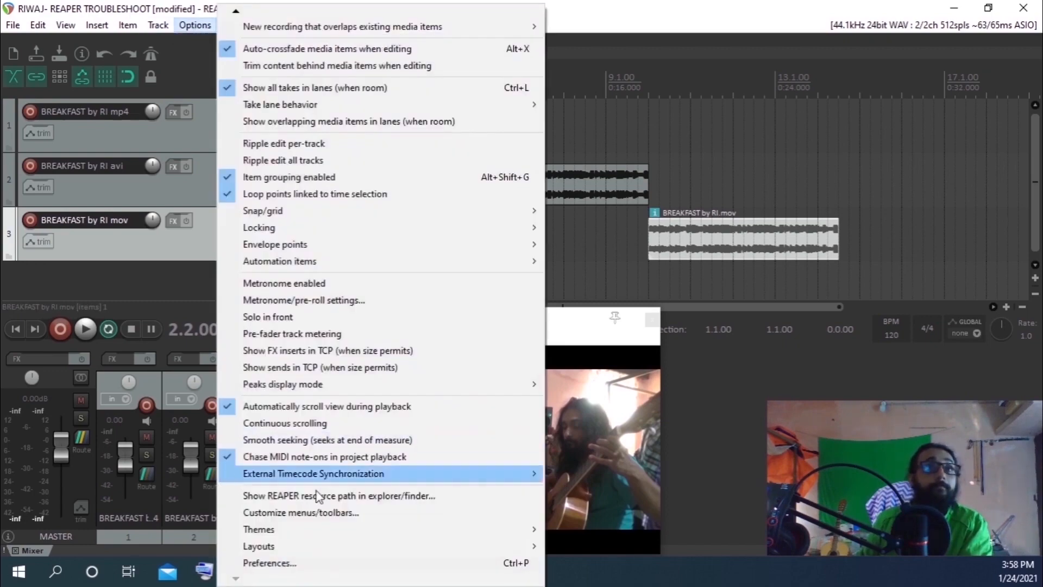
click(271, 563)
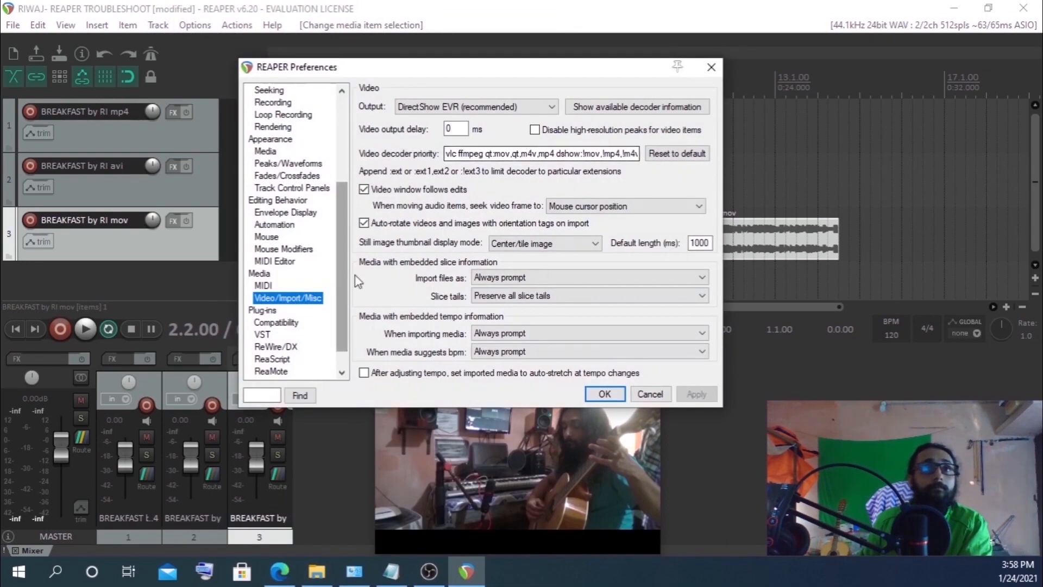
click(636, 108)
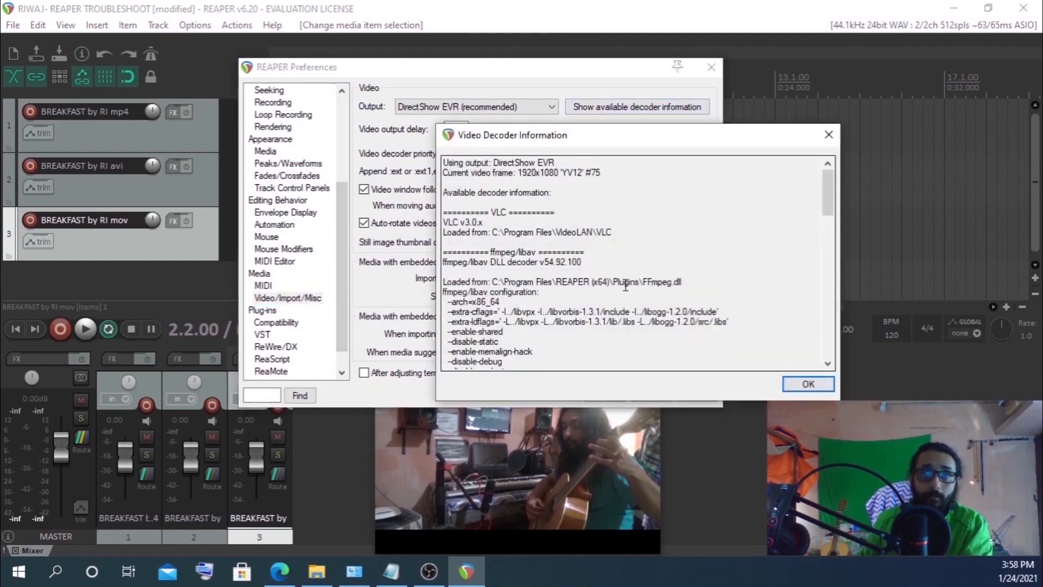
drag(642, 282, 689, 282)
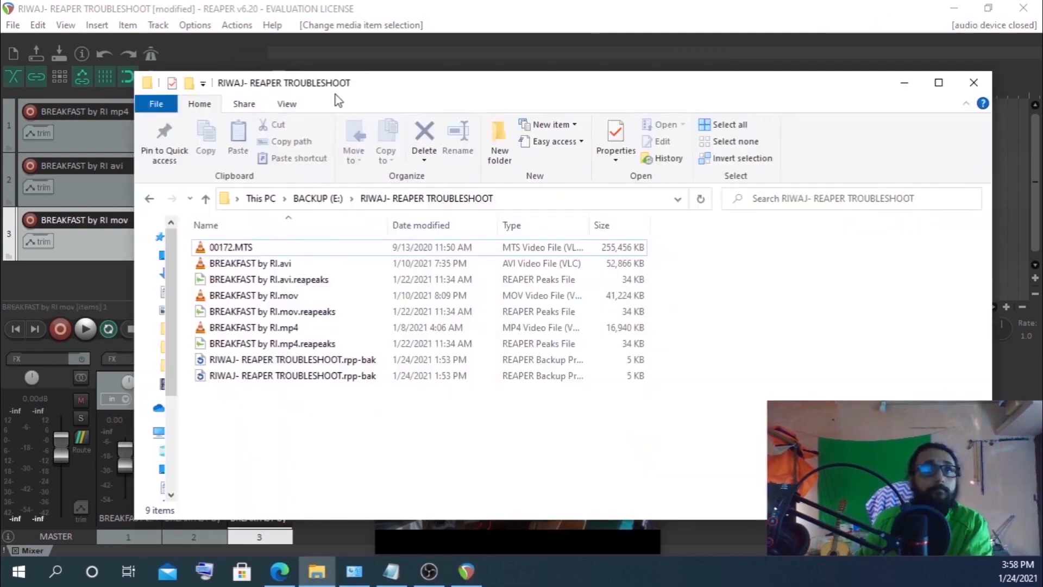
Try to import the 00172.MTS video into the project by dragging it from the file explorer
drag(339, 84, 934, 185)
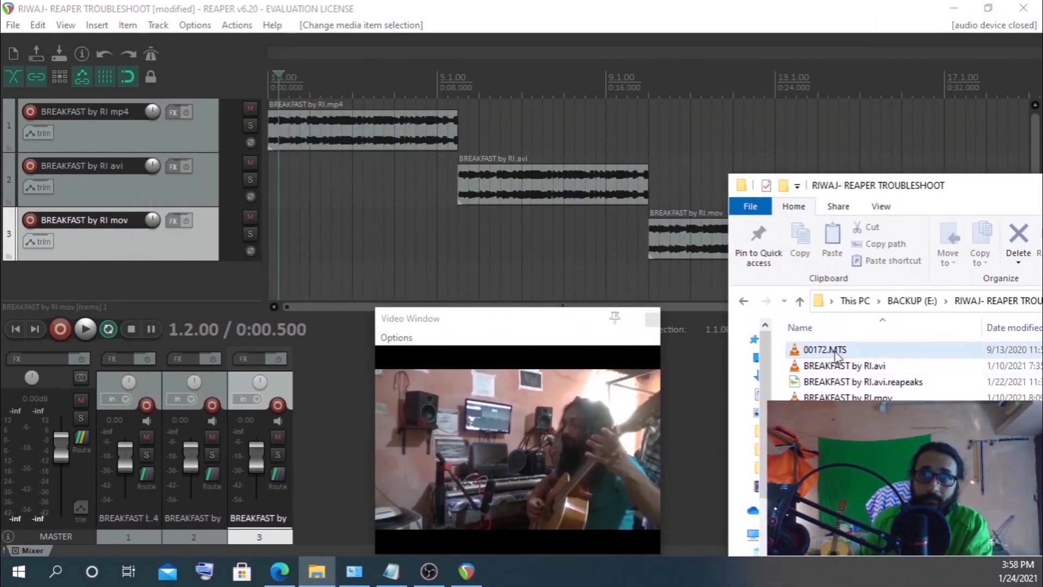
mouse_move(830, 355)
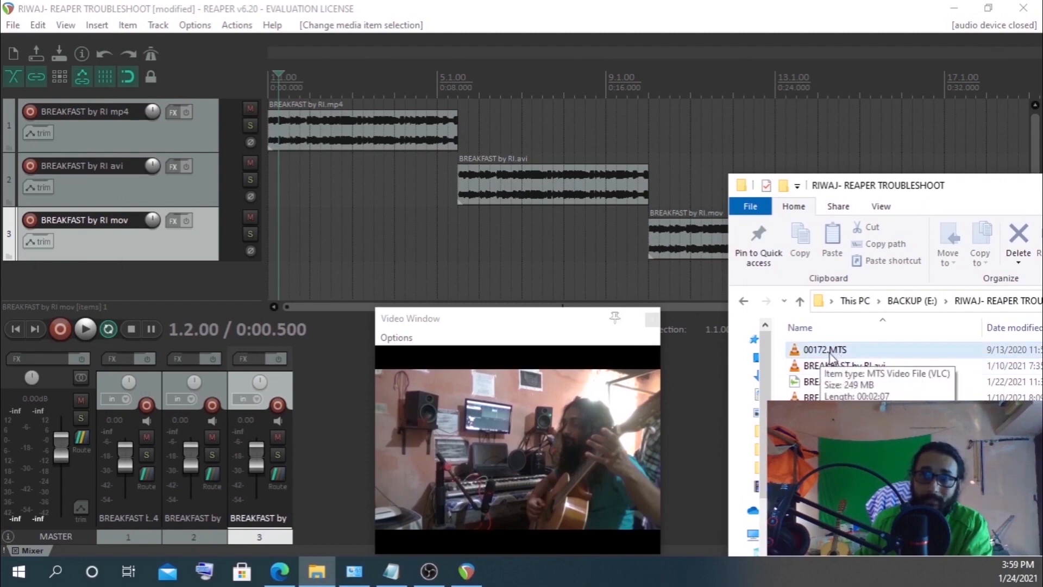
drag(829, 355, 298, 293)
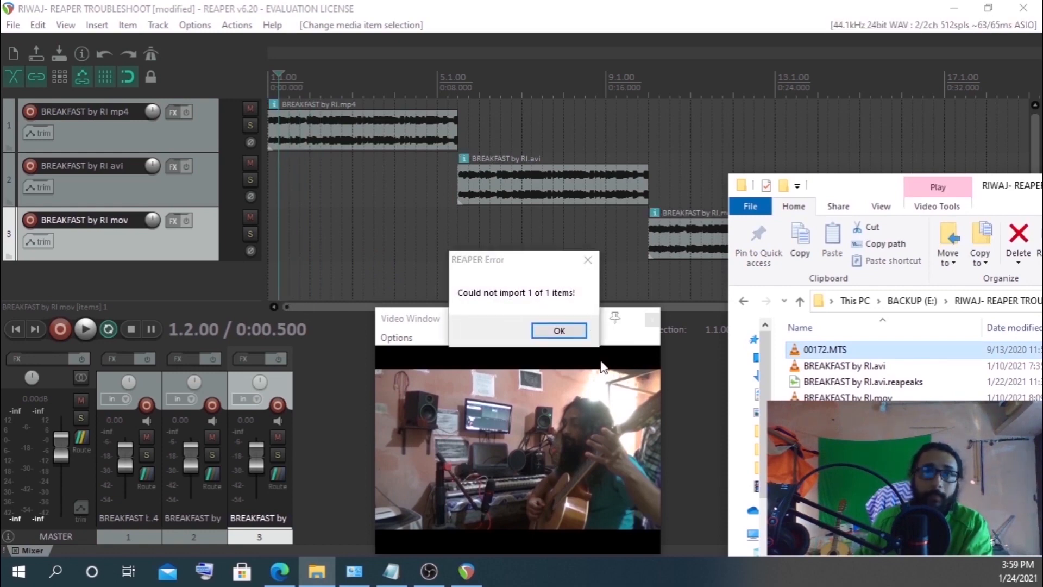
click(564, 330)
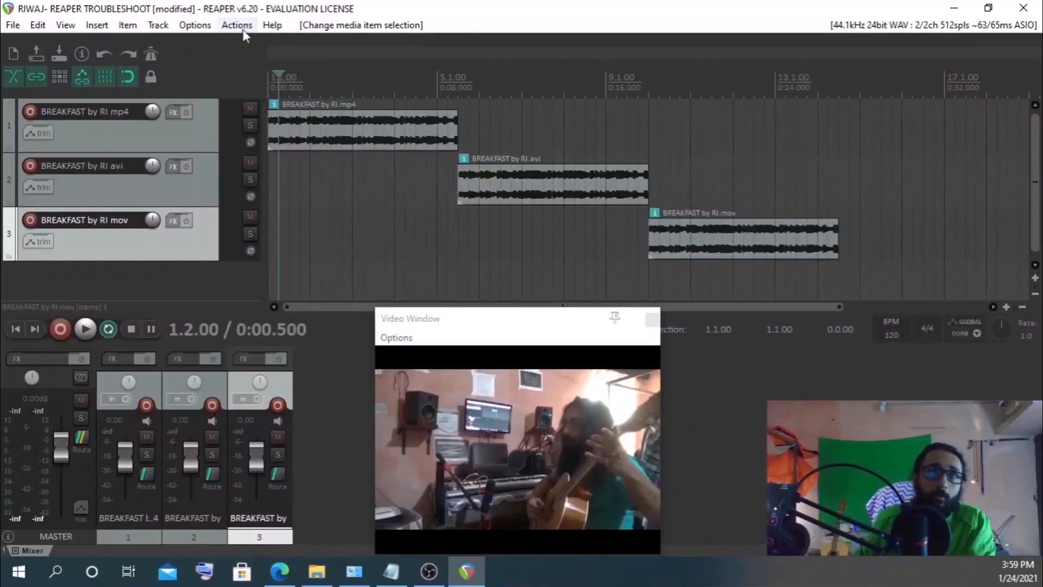
Open the video decoder information from preferences again and select the FFmpeg.dll load path in the REAPER Plugins folder
click(197, 28)
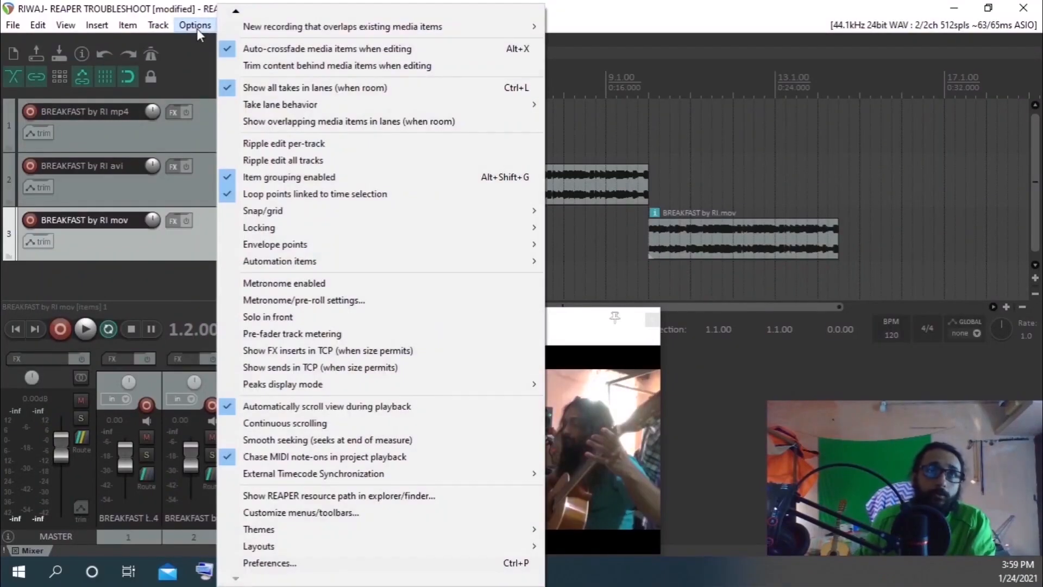
click(279, 565)
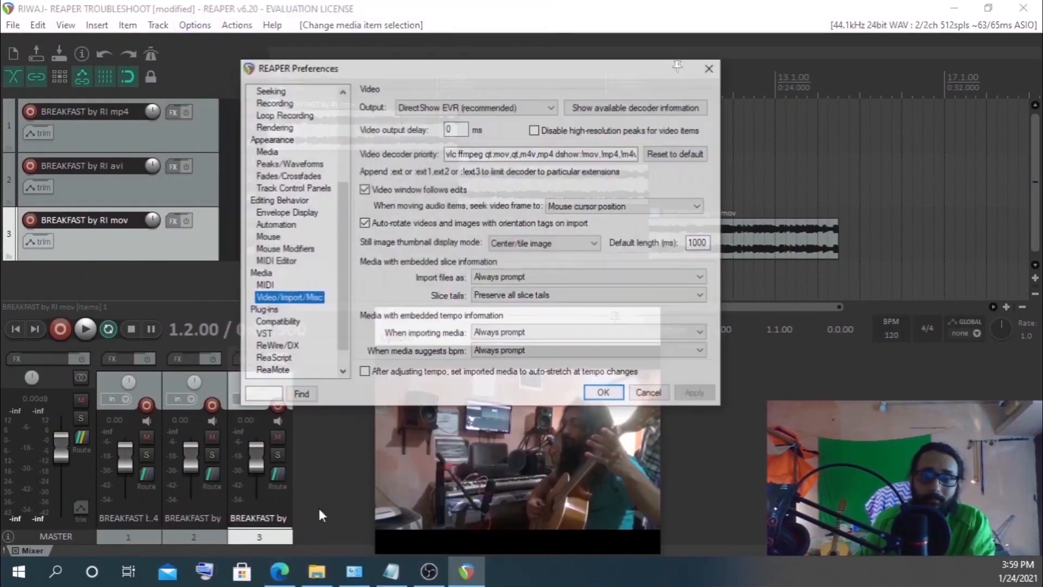
click(630, 106)
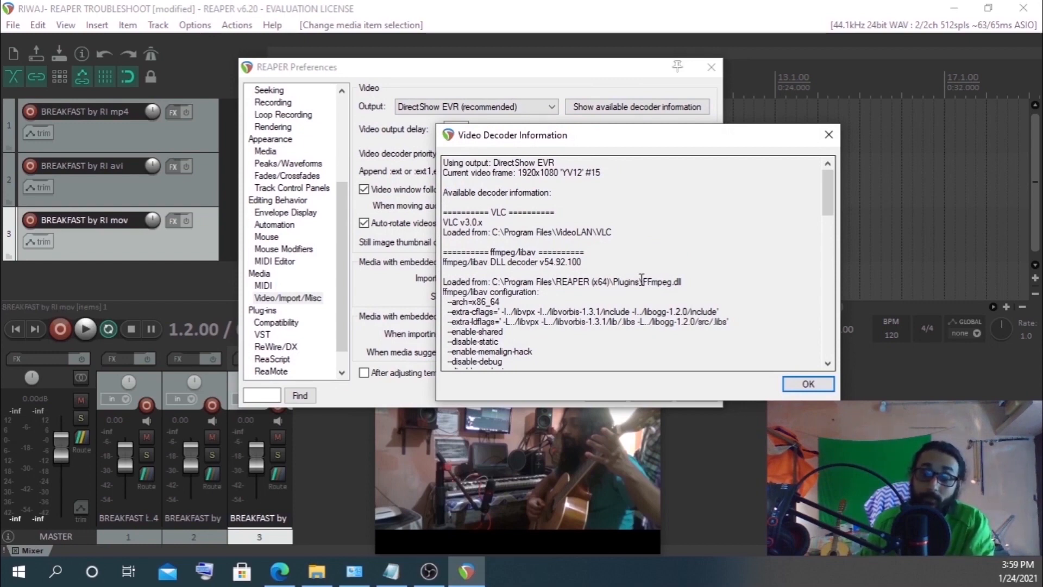
mouse_move(642, 280)
mouse_down()
mouse_move(693, 287)
mouse_move(627, 286)
mouse_up()
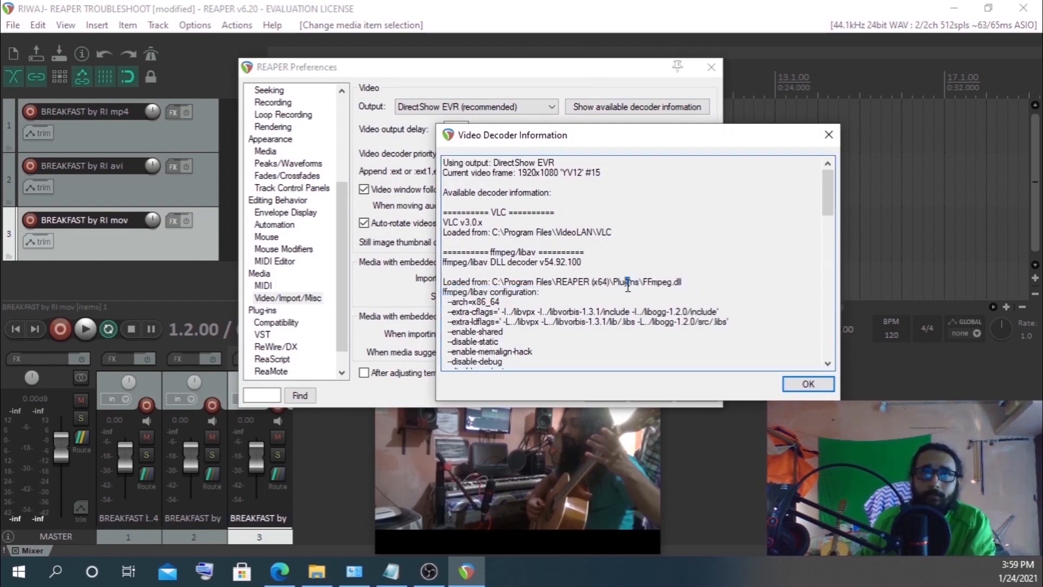
drag(492, 283, 684, 283)
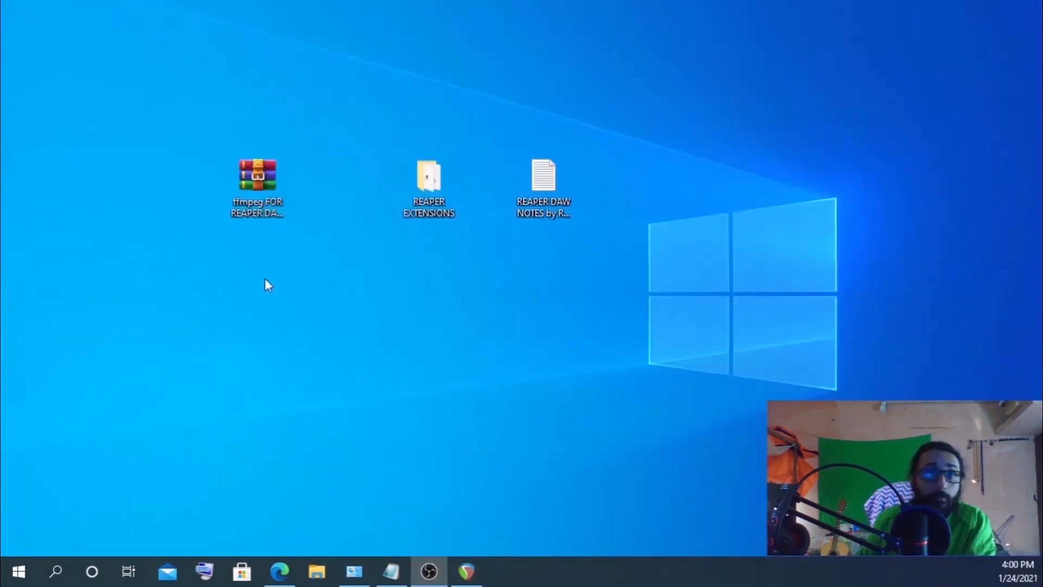
Open the ffmpeg FOR REAPER DAW archive, browse to the 64-bit ffmpeg-4.1.3-shared-for-reaper-main bin folder and select all its files
click(263, 188)
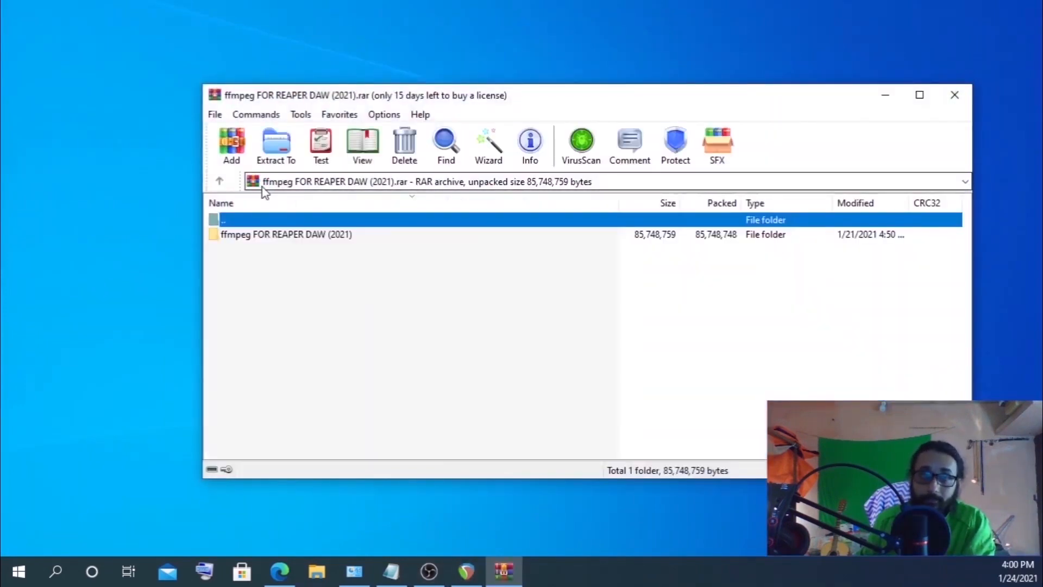
double_click(258, 236)
double_click(227, 251)
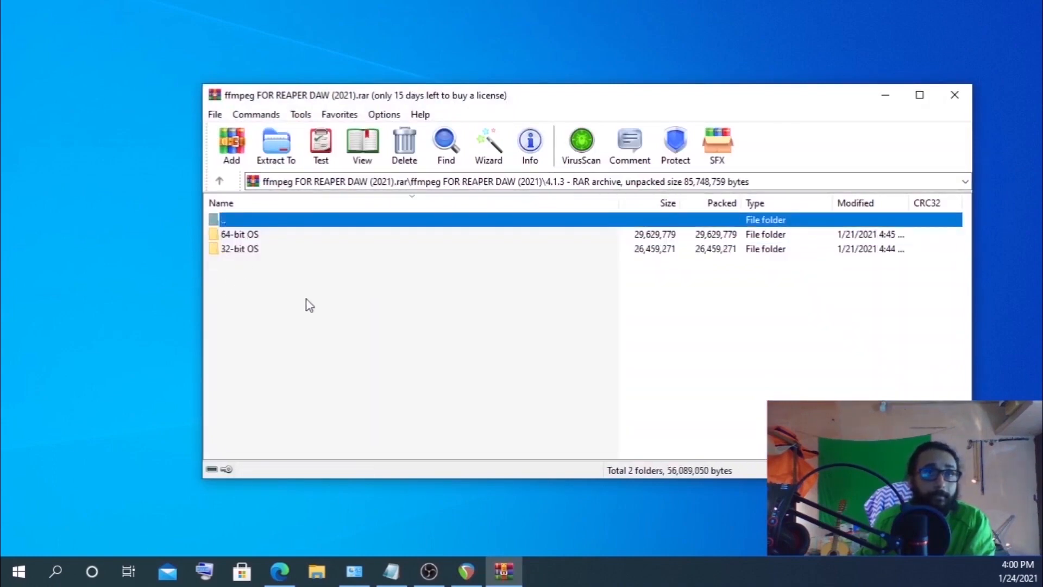
double_click(232, 237)
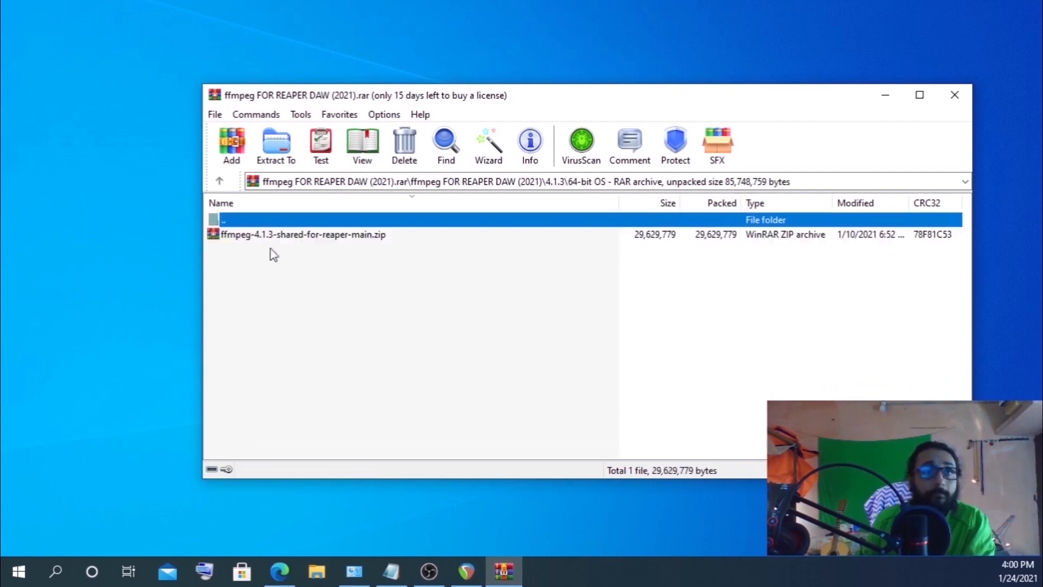
double_click(262, 237)
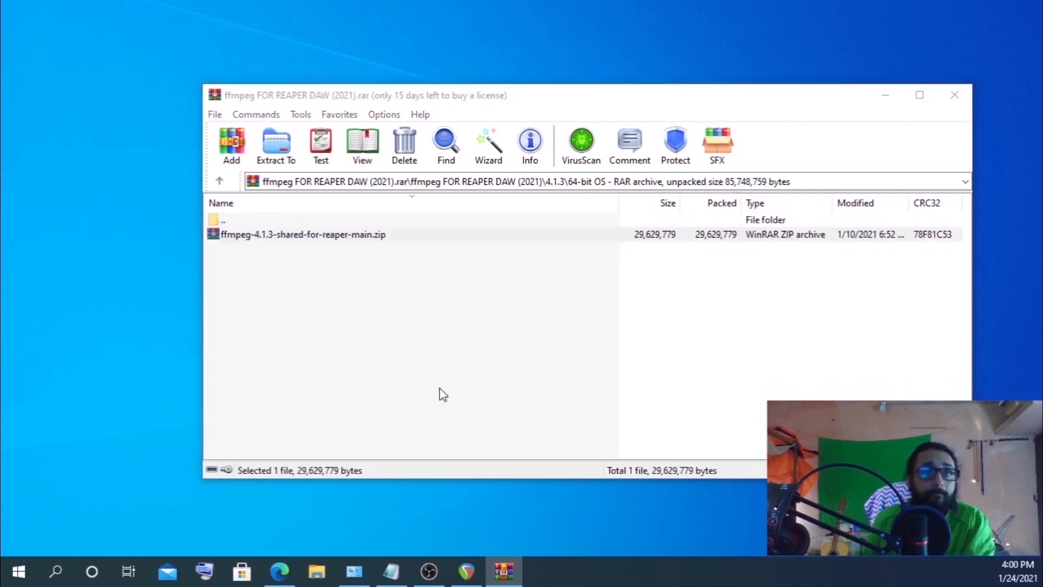
double_click(305, 234)
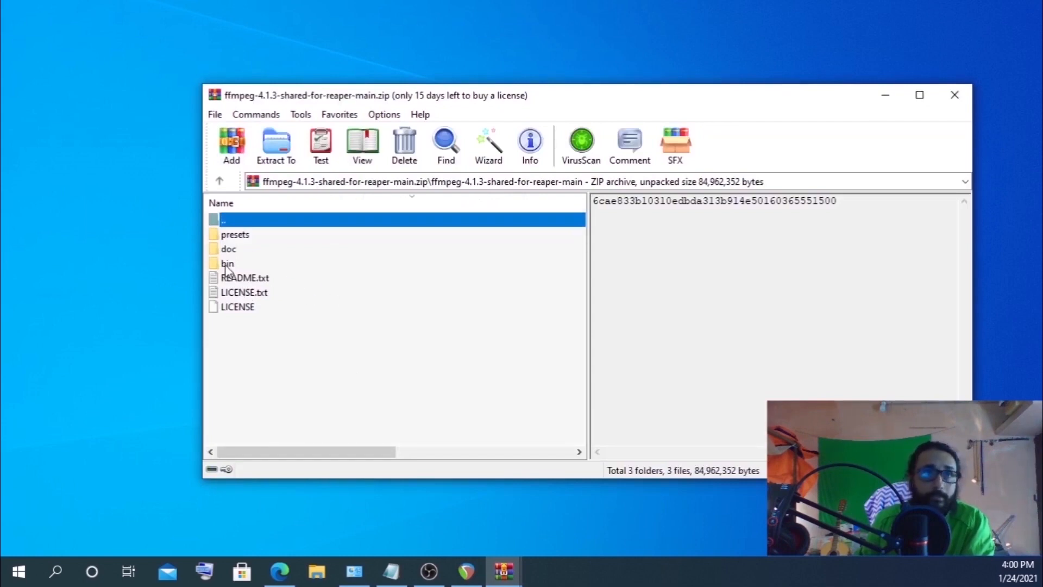
double_click(227, 265)
drag(261, 411, 272, 232)
Show the REAPER resource path in the file explorer and open its UserPlugins folder
click(466, 571)
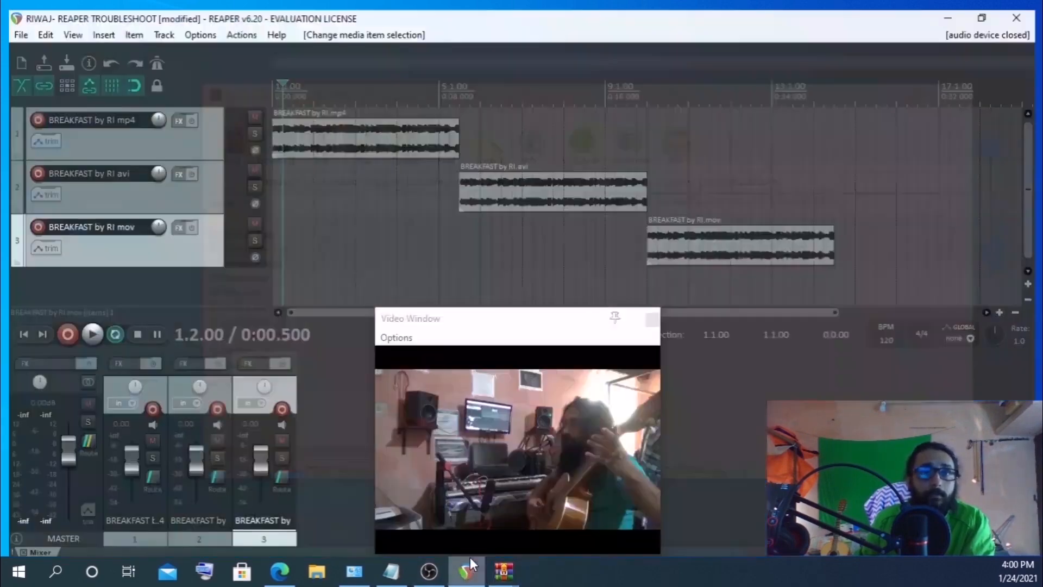
click(196, 27)
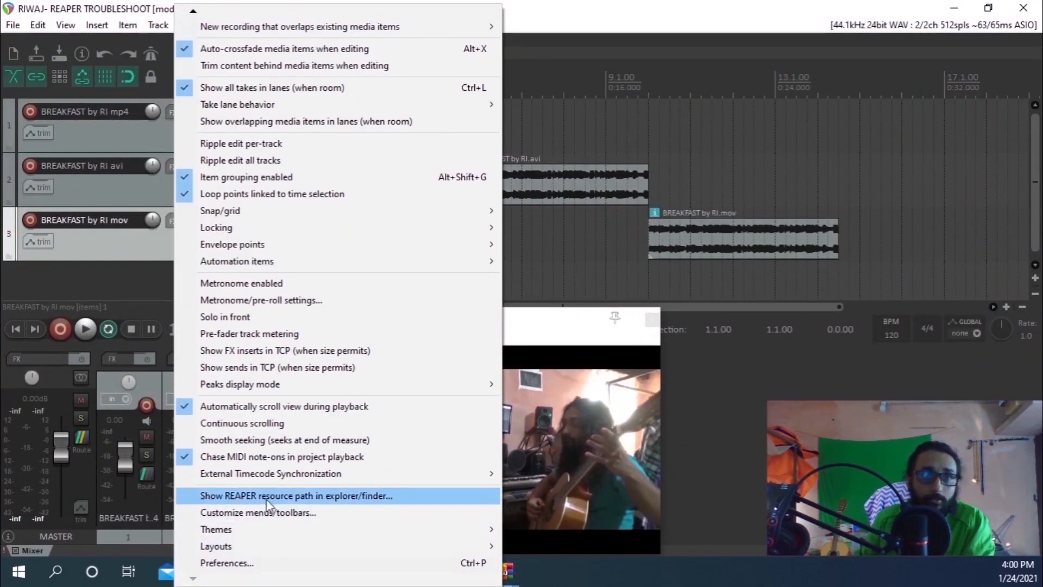
click(333, 497)
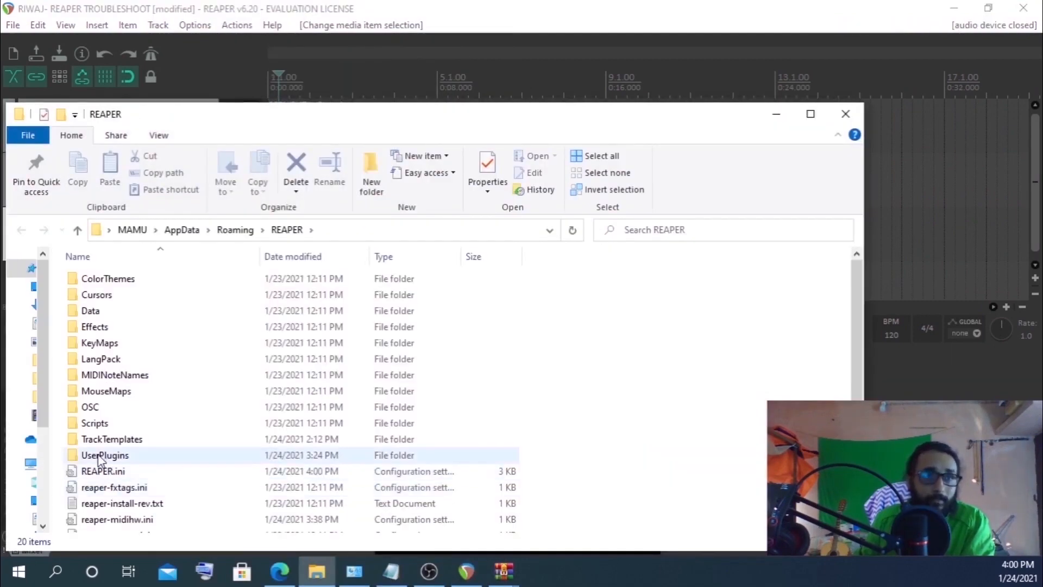
double_click(99, 457)
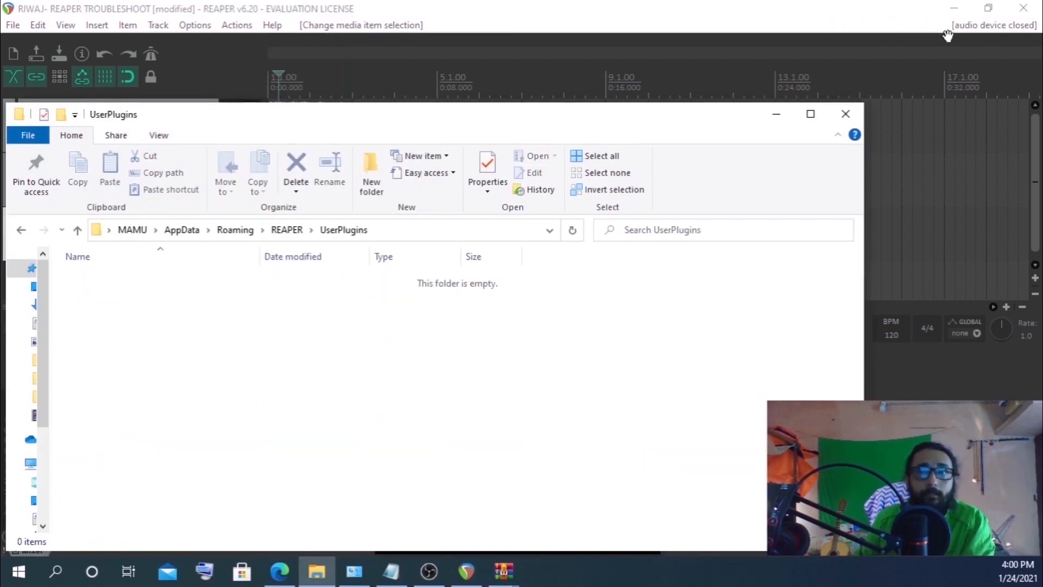
Copy all the selected ffmpeg bin files from the archive into the UserPlugins folder
click(965, 25)
click(954, 8)
click(768, 100)
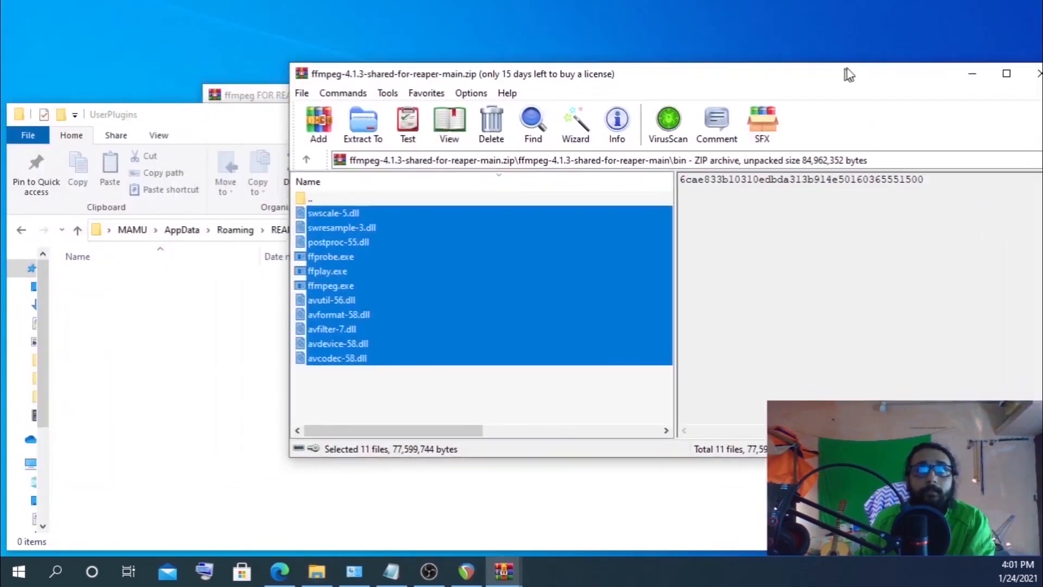
drag(846, 73, 1031, 163)
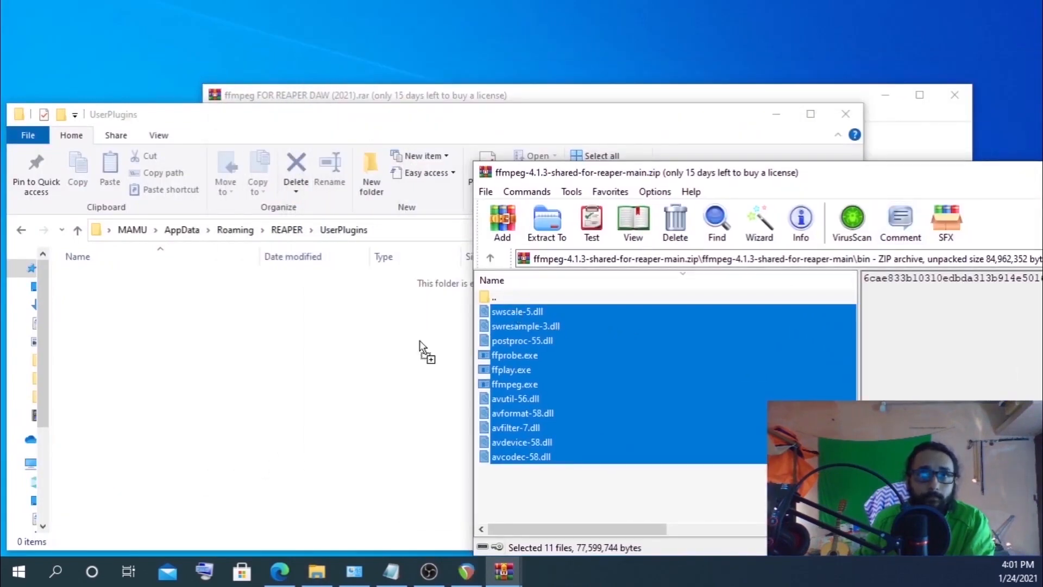
drag(420, 340, 234, 393)
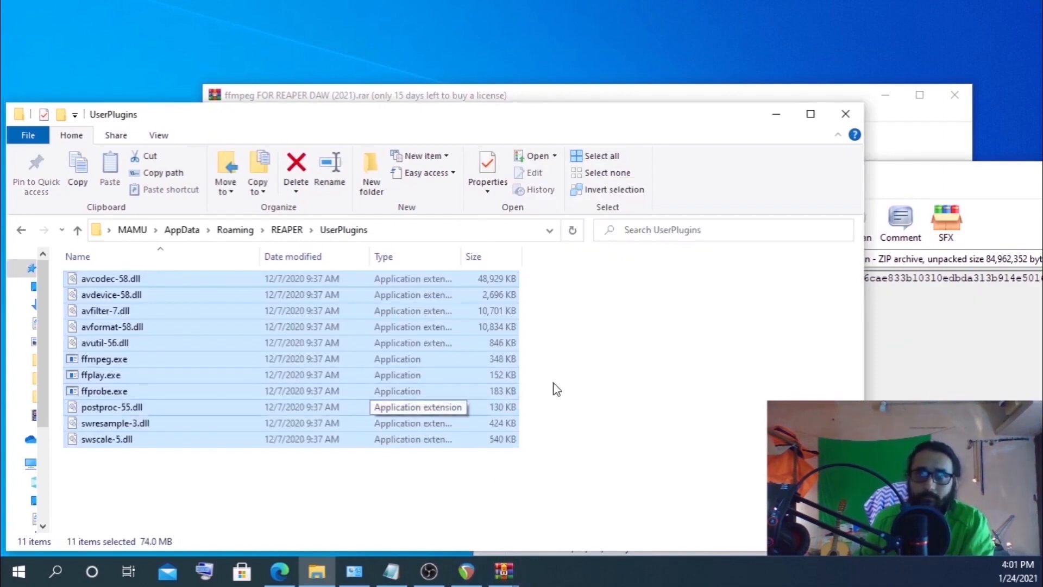
Close both archive windows
drag(1001, 176, 590, 189)
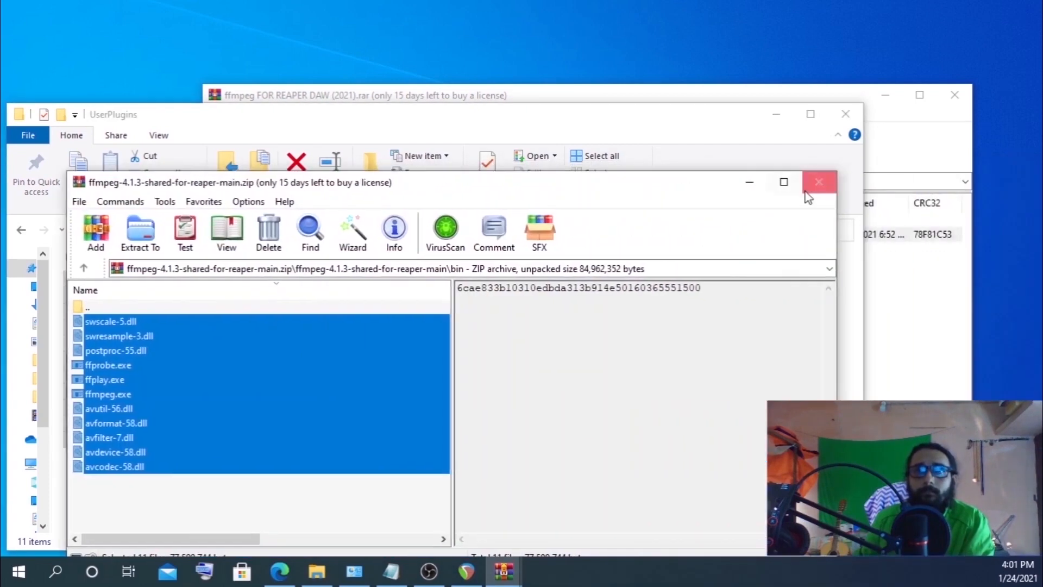
click(815, 183)
click(845, 113)
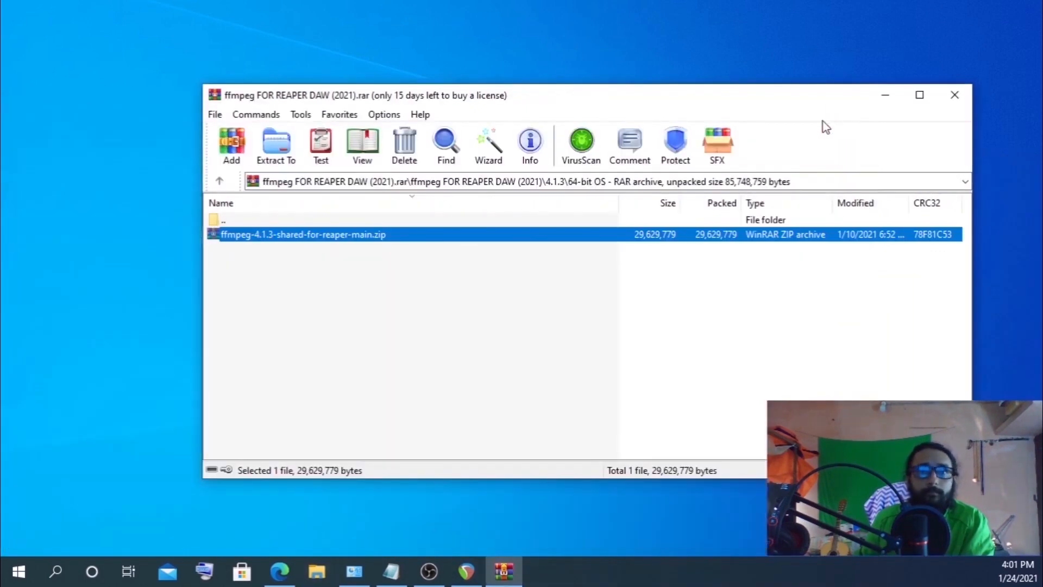
click(955, 95)
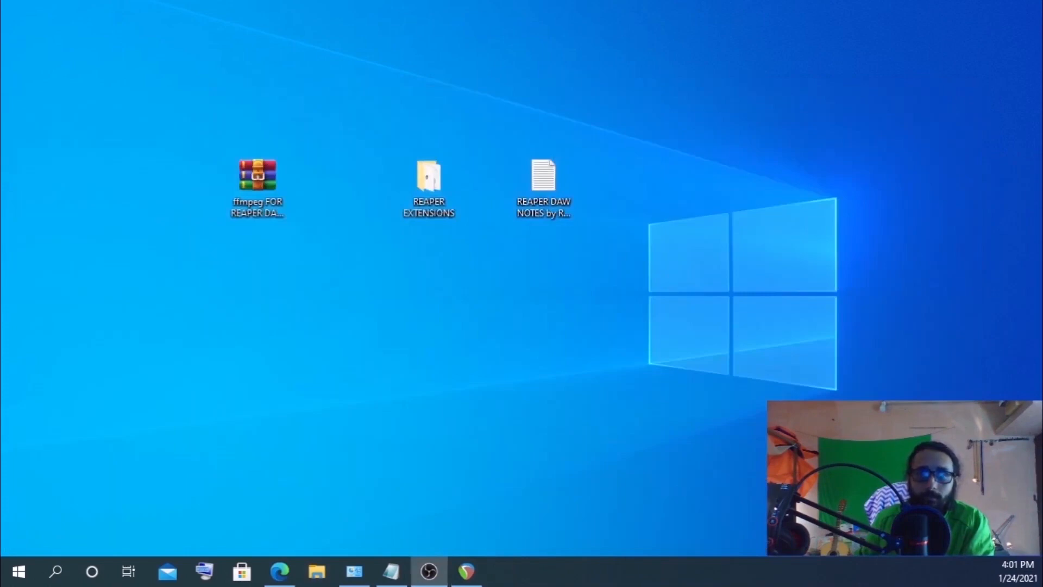
Close REAPER, saving the RIWAJ- REAPER TROUBLESHOOT project
click(466, 572)
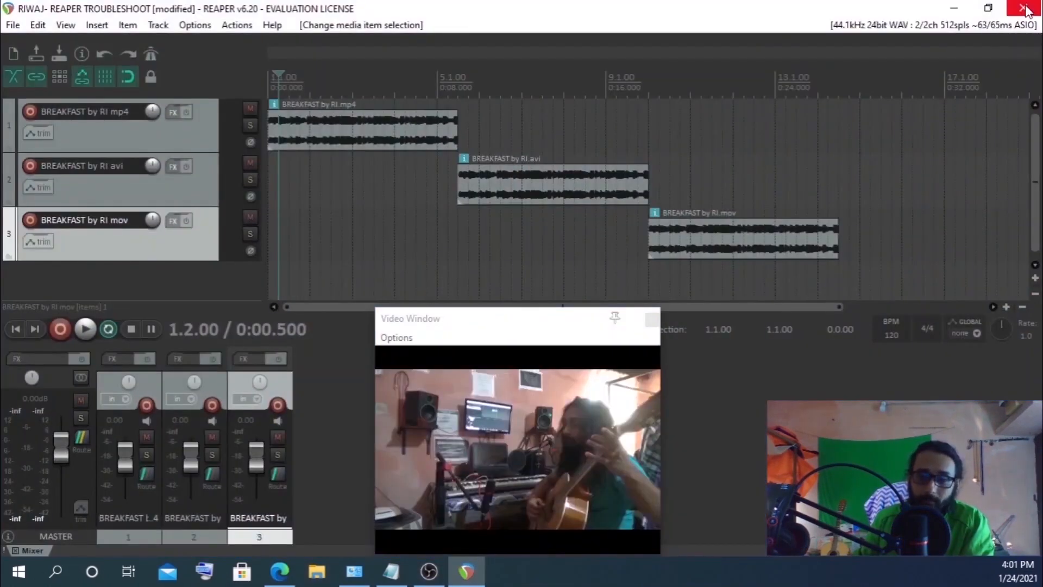
click(1025, 9)
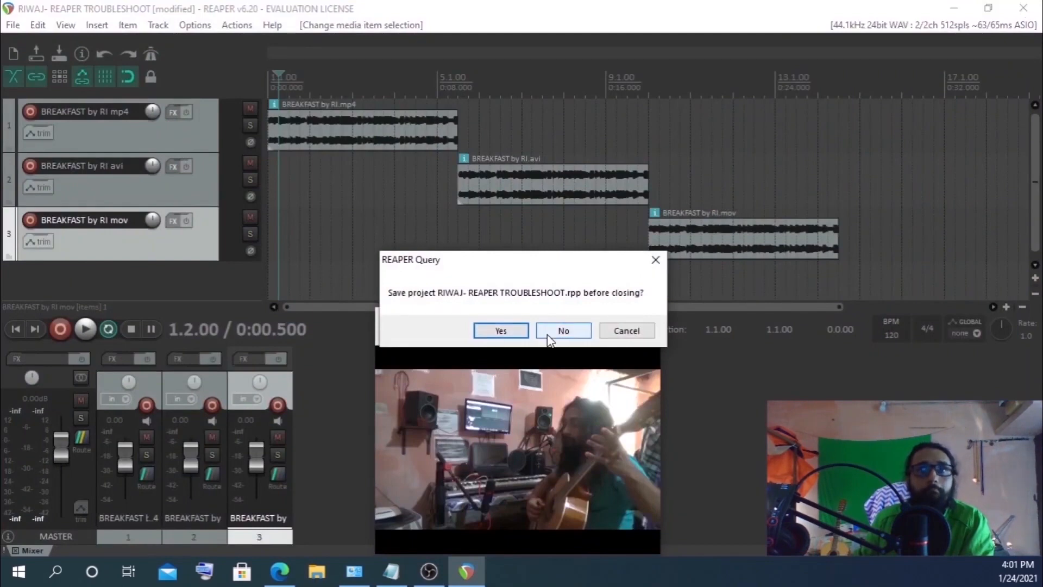
click(502, 333)
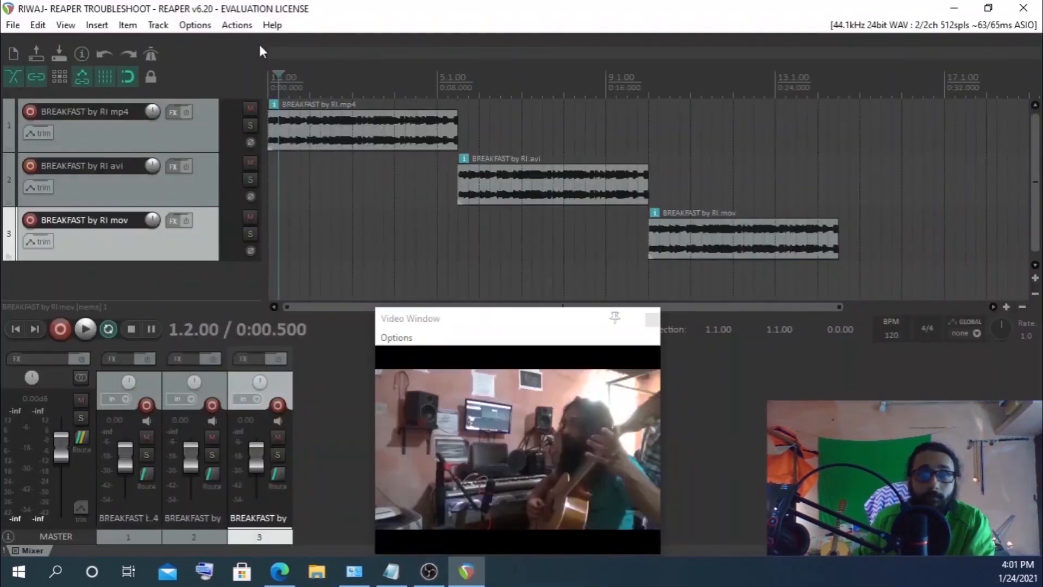
In the restarted REAPER, open the video decoder information from preferences and select the UserPlugins avcodec-58.dll load path
click(190, 25)
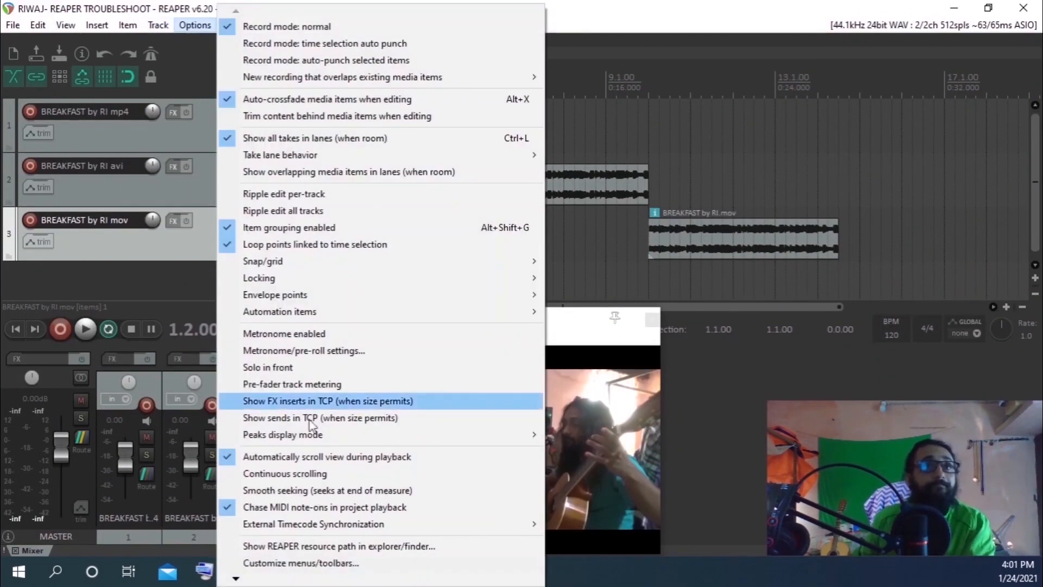
mouse_move(243, 583)
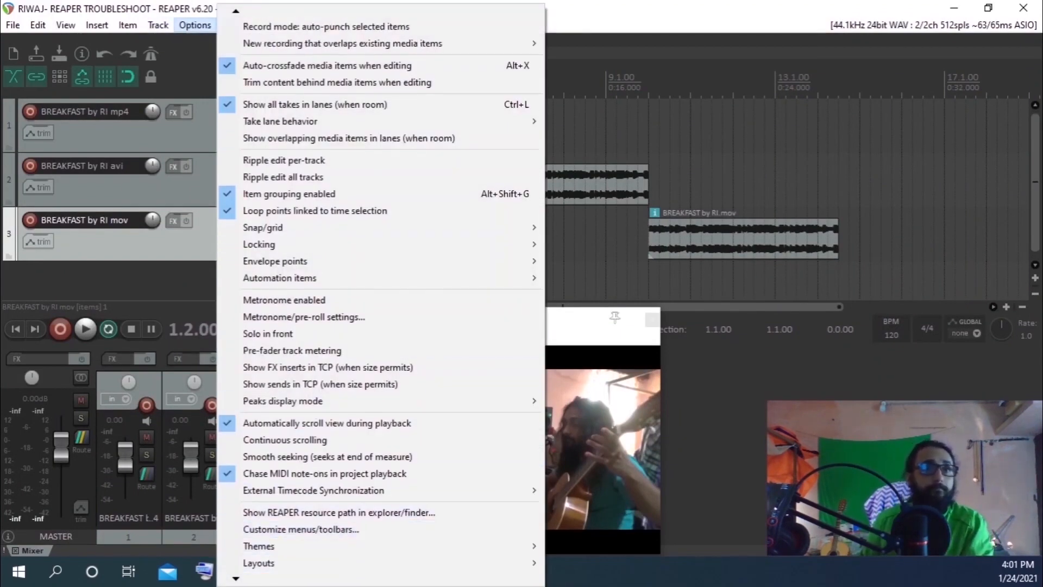
click(282, 563)
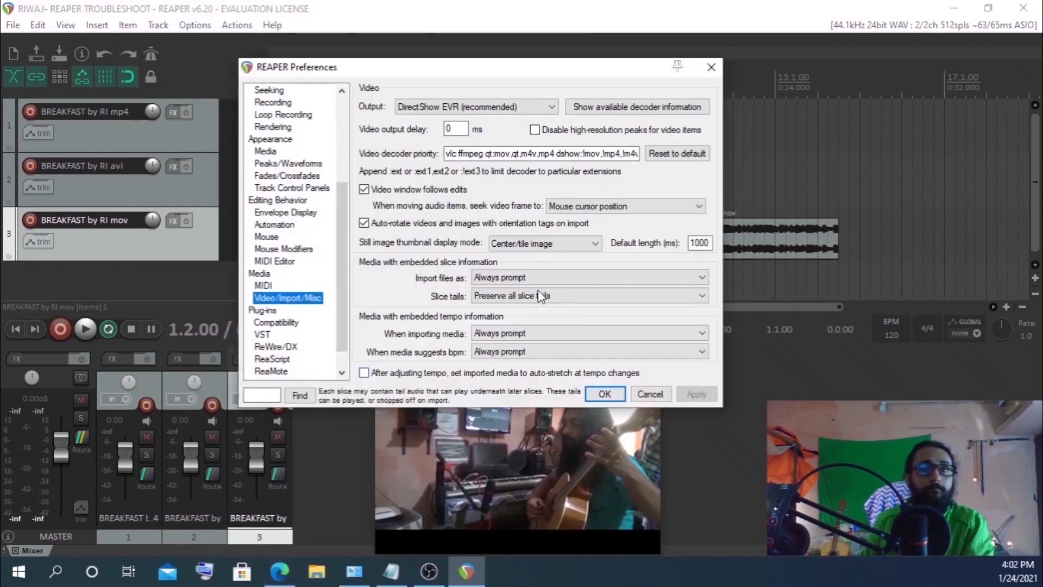
click(631, 109)
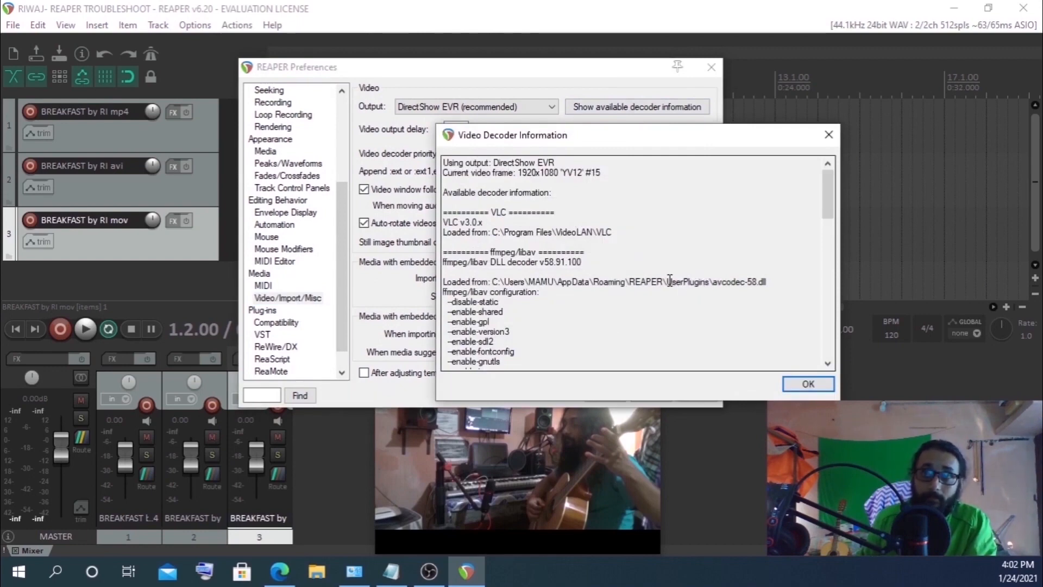
drag(668, 281, 768, 285)
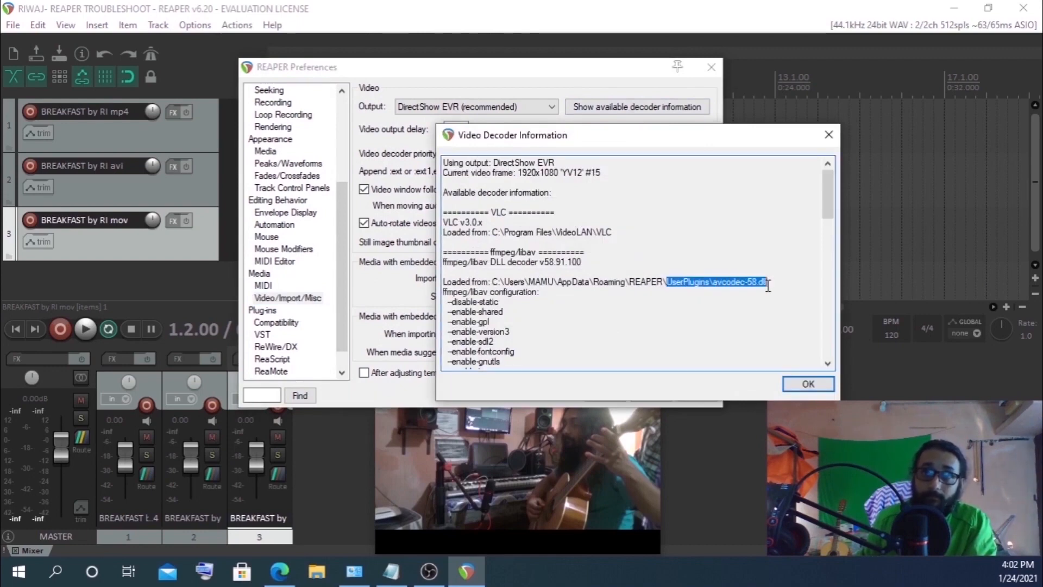
click(636, 297)
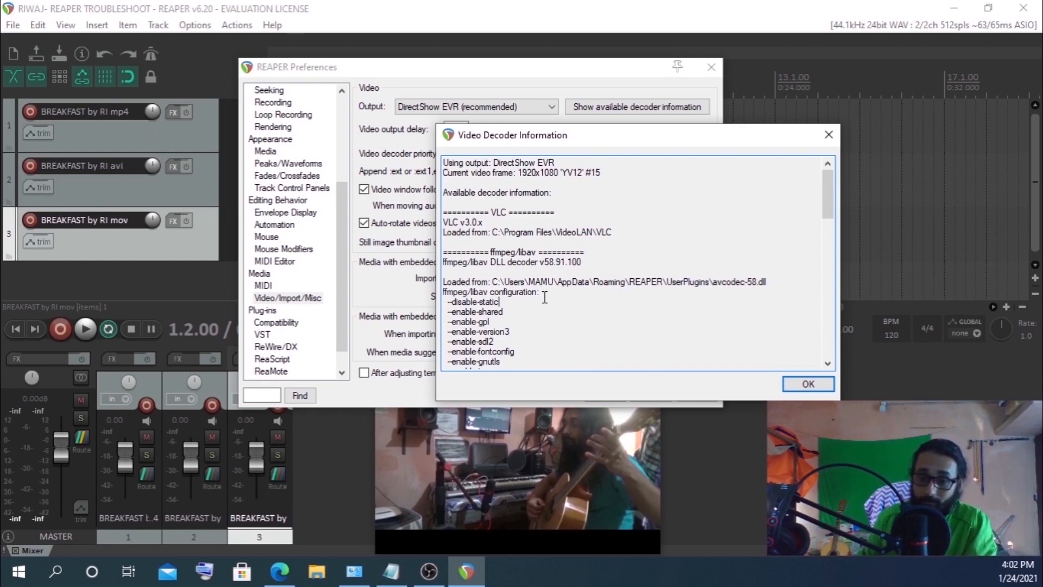
Open the REAPER resource path and check the contents of the UserPlugins folder
click(183, 26)
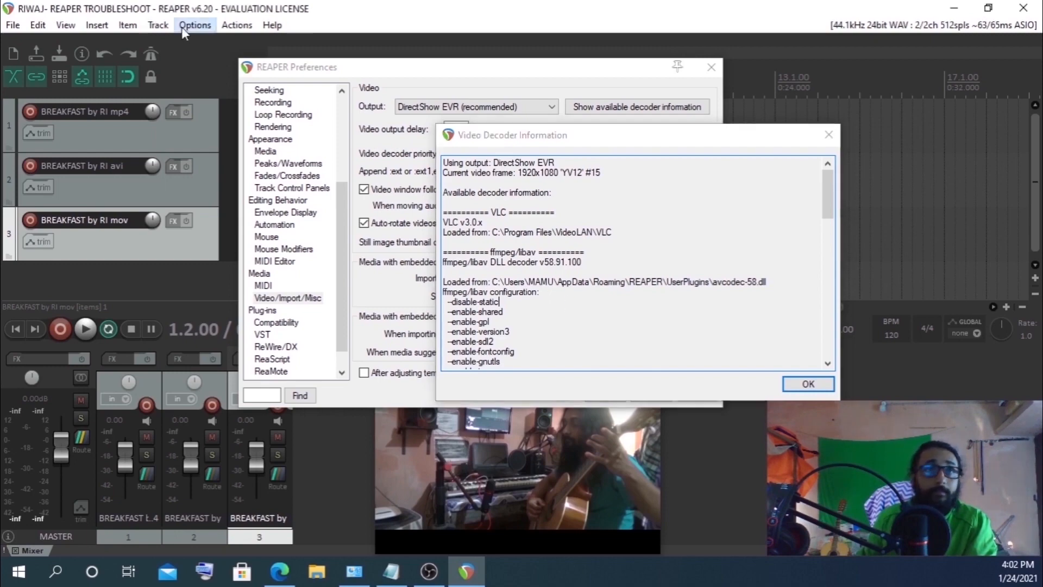
click(283, 495)
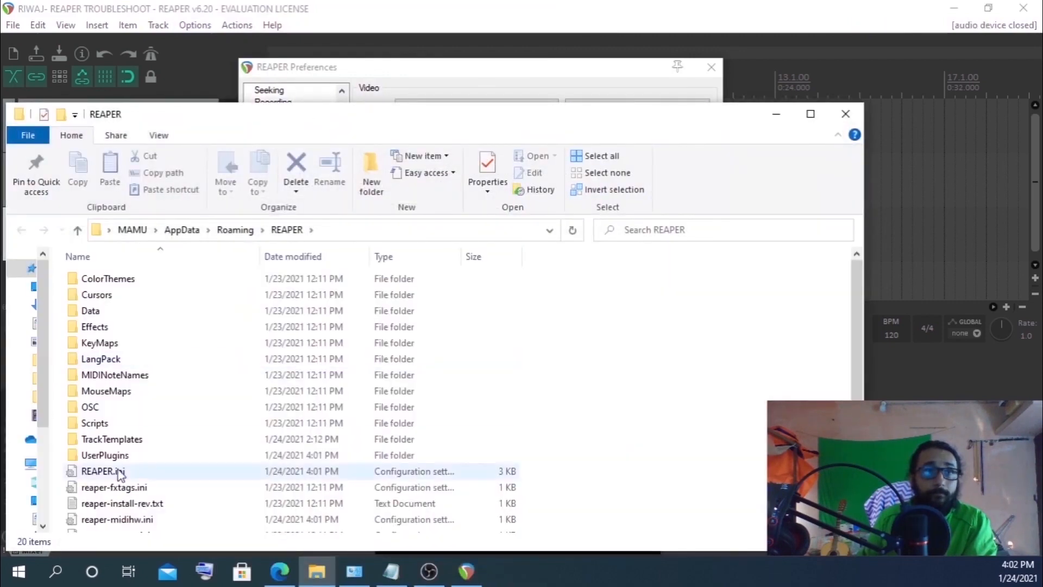
double_click(104, 456)
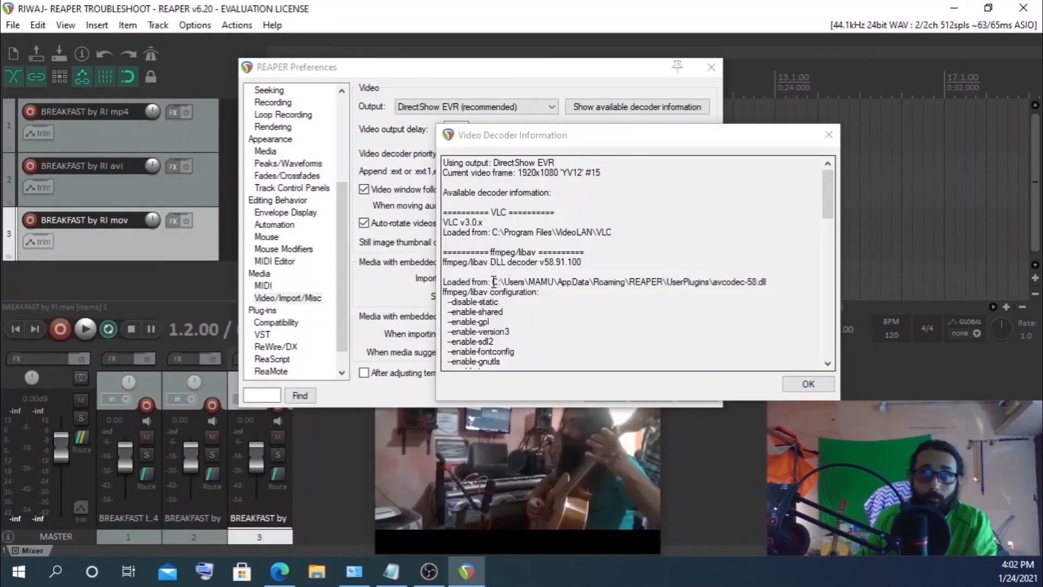
Reposition the decoder information window and select the VLC and ffmpeg/libav section headings
drag(493, 281, 802, 279)
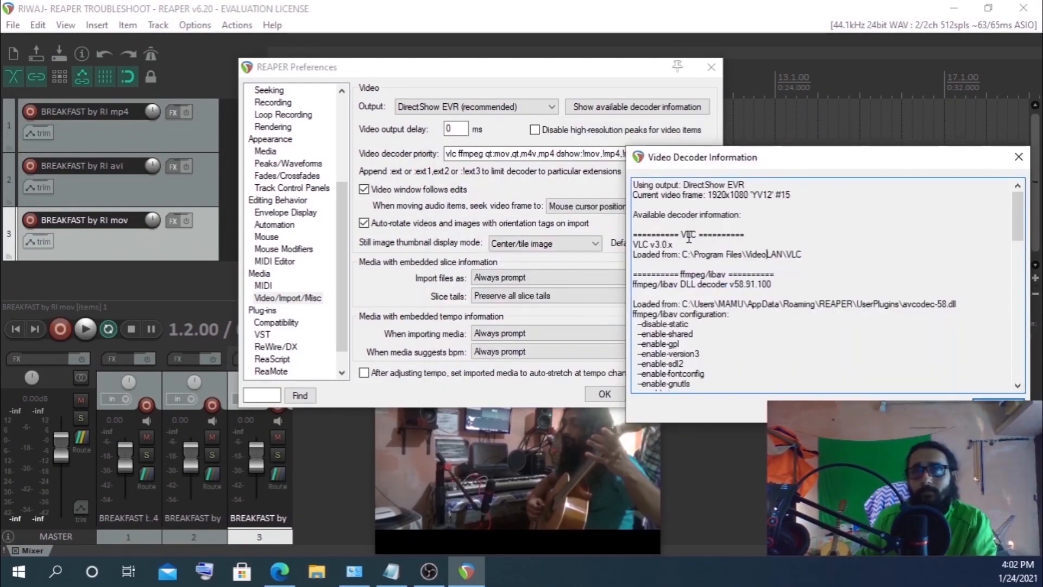
drag(679, 234, 714, 233)
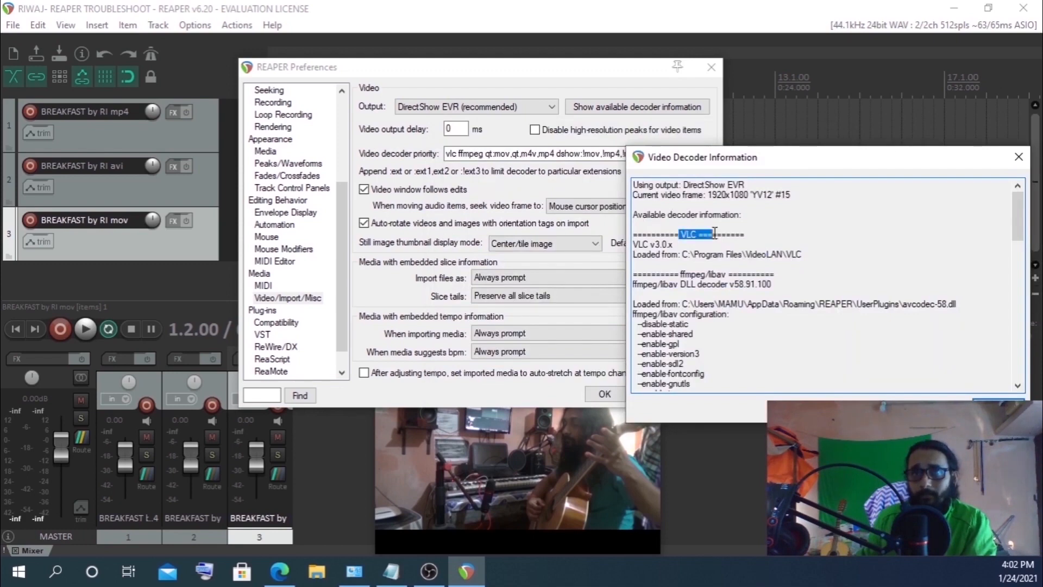
click(717, 286)
drag(681, 275, 727, 275)
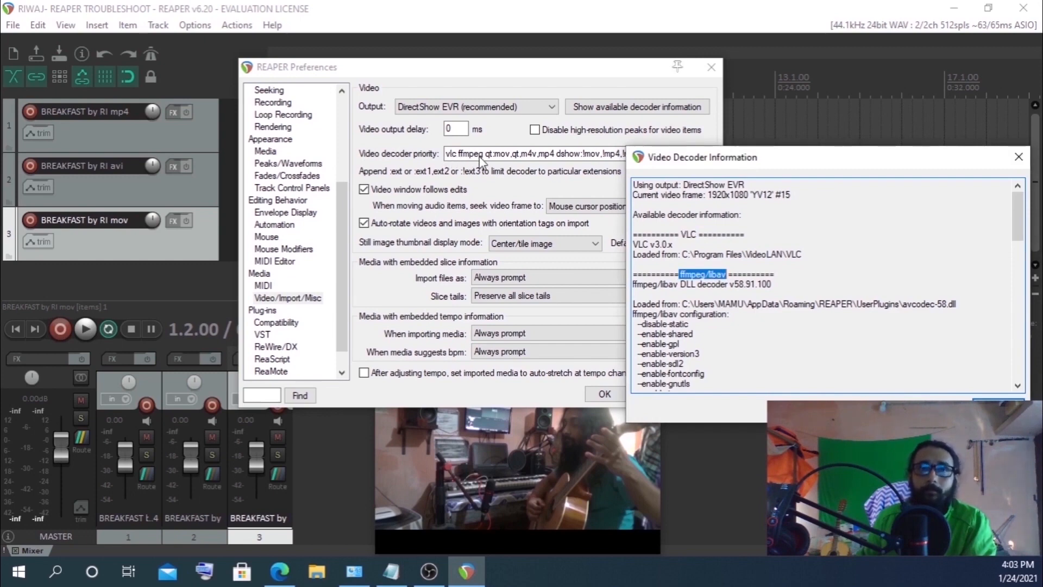
Close the video decoder information window and shift the preferences window aside to view the video window
drag(948, 159, 794, 178)
click(866, 175)
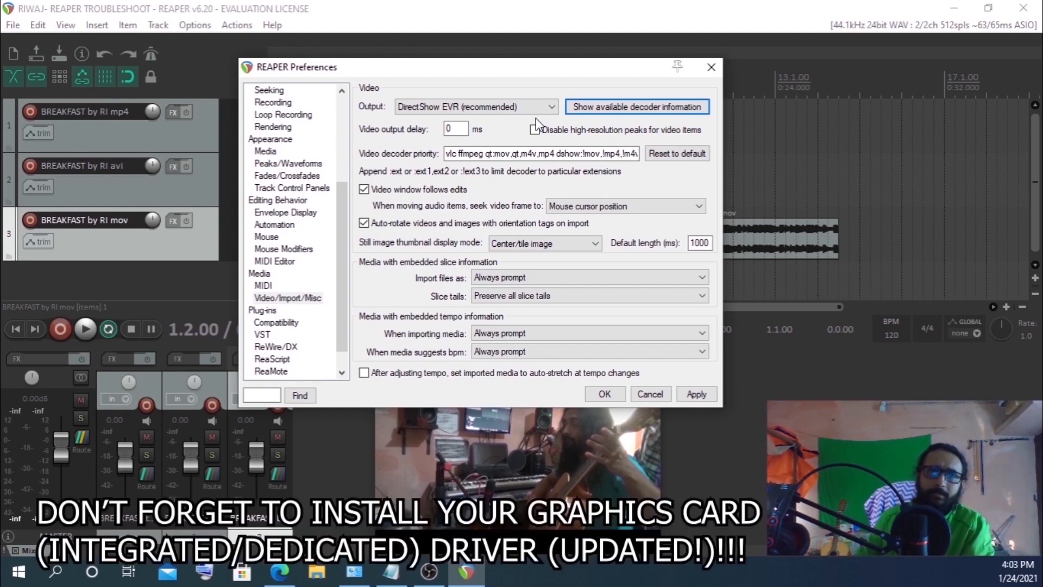
drag(505, 72, 924, 129)
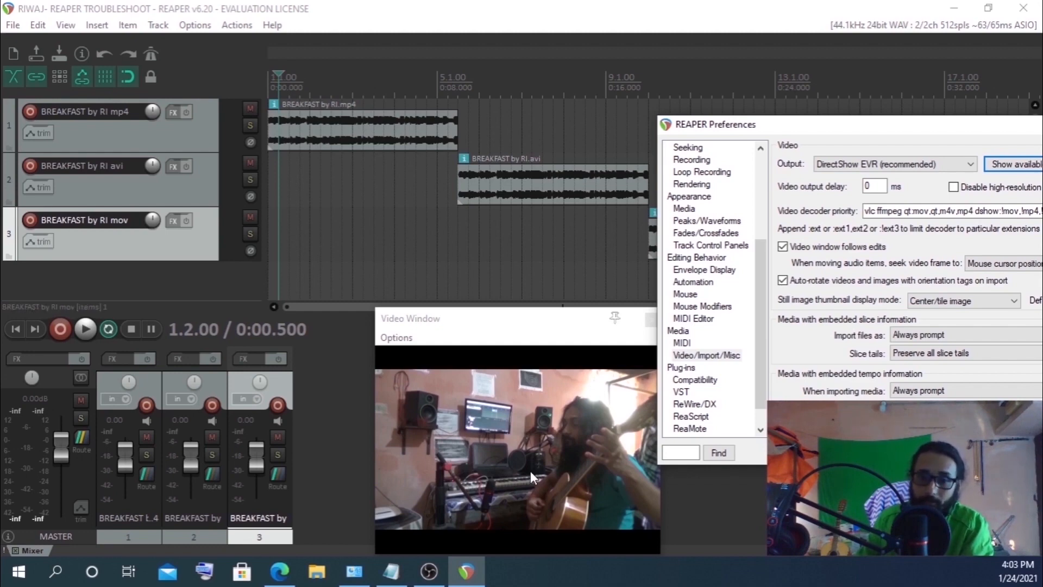
drag(860, 125, 505, 127)
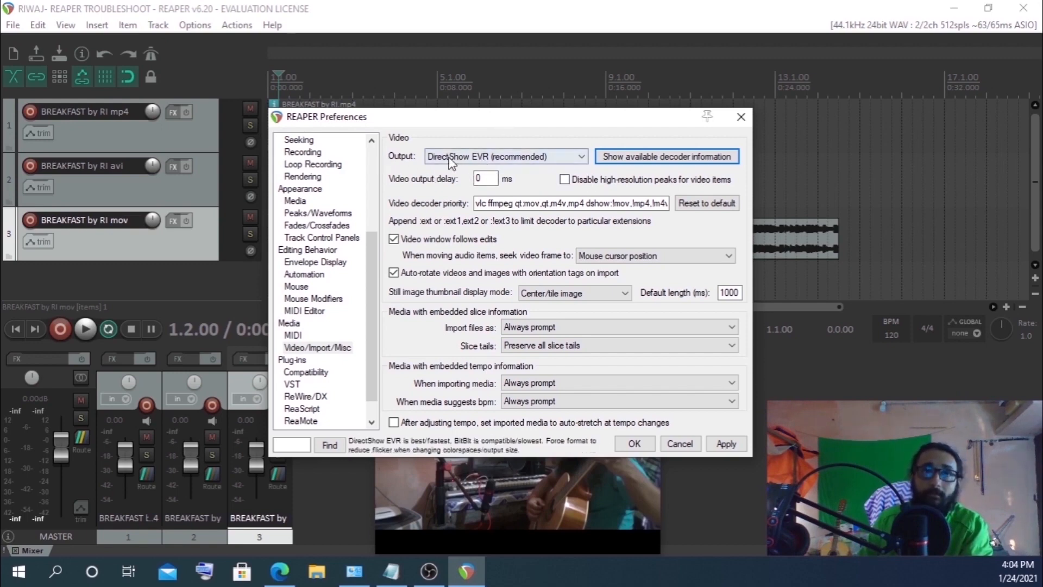
Open the video output mode list twice to review options, keeping DirectShow EVR (recommended)
click(522, 157)
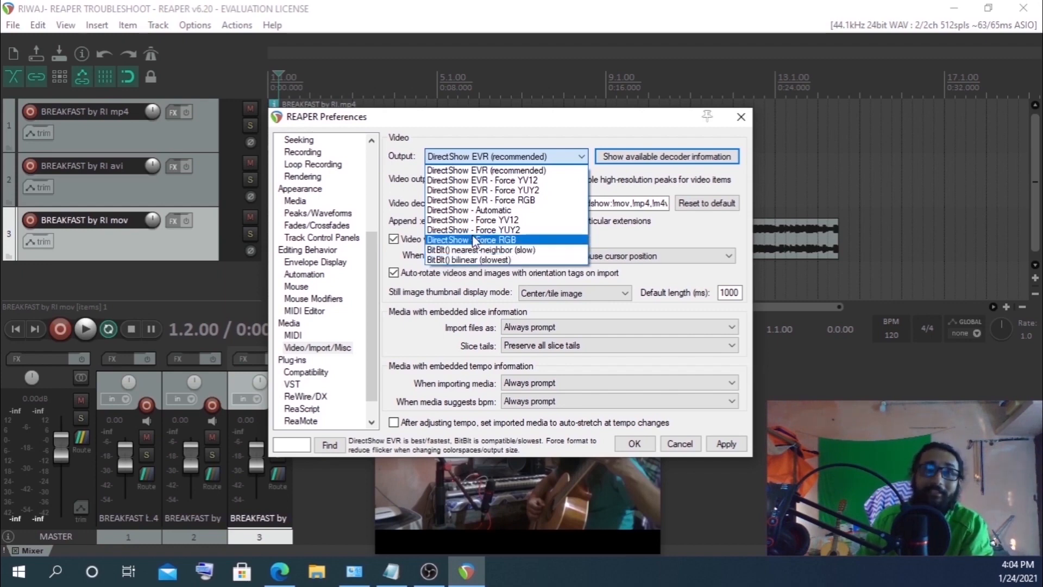
click(448, 155)
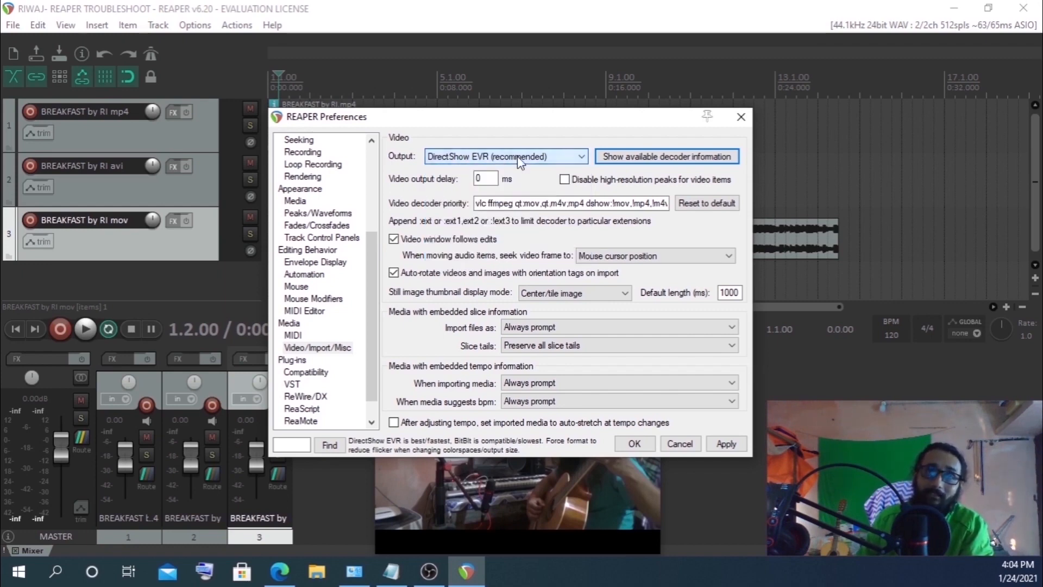
click(449, 158)
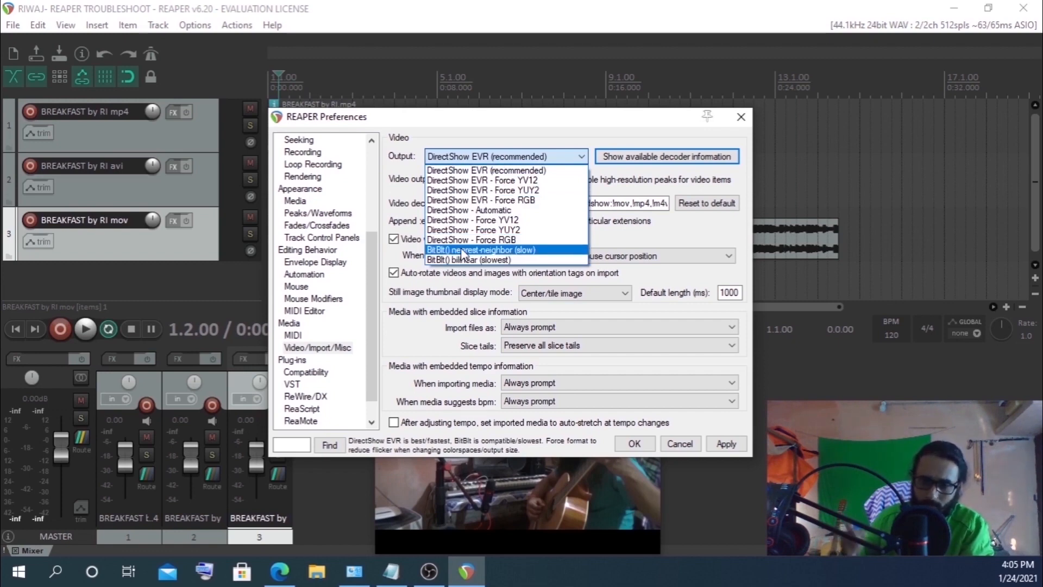
click(564, 156)
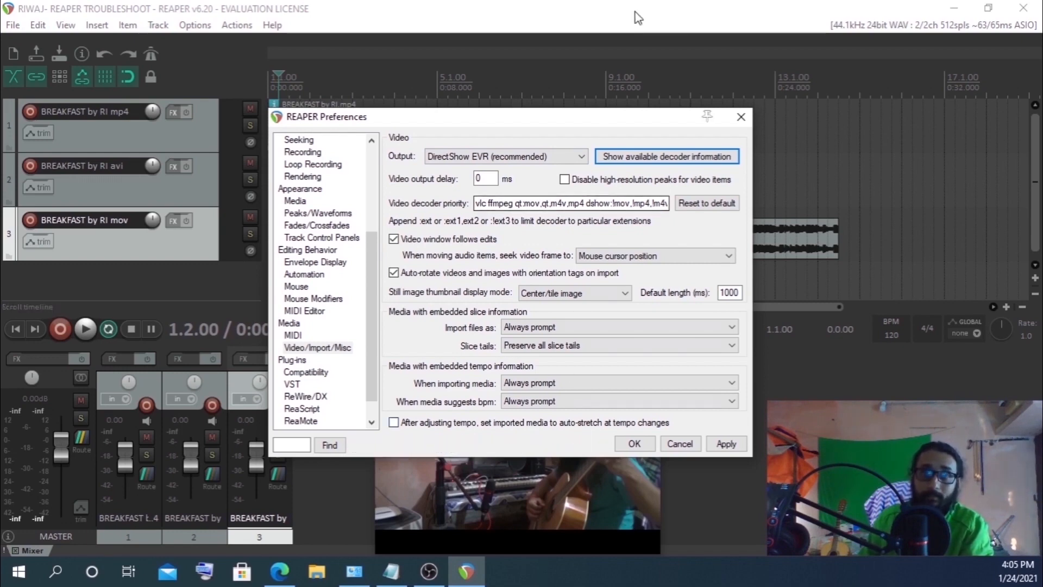
Shift the preferences window aside once more to check the video window, then close Preferences
drag(655, 124, 1025, 134)
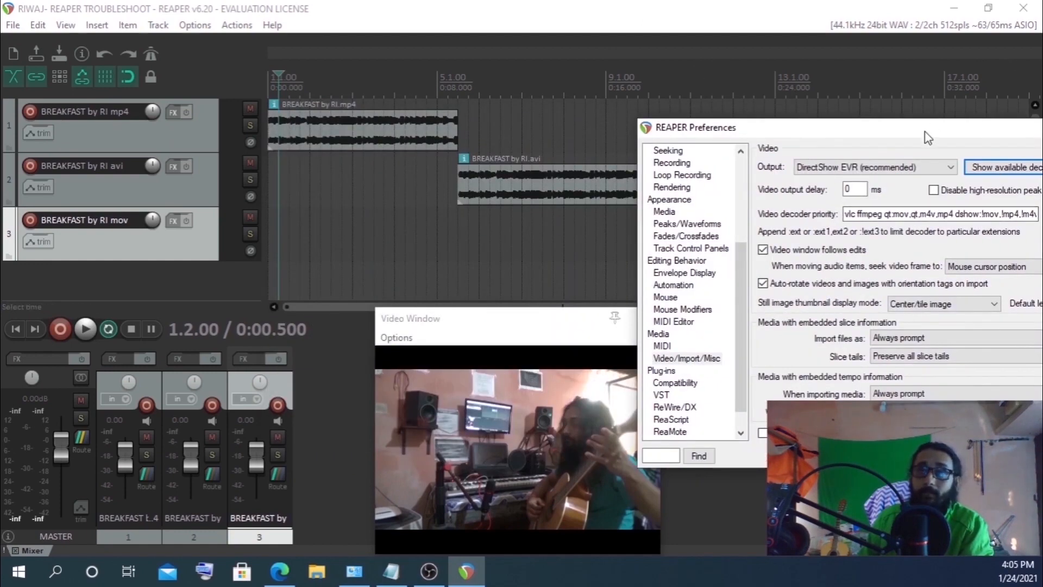
drag(934, 129, 567, 128)
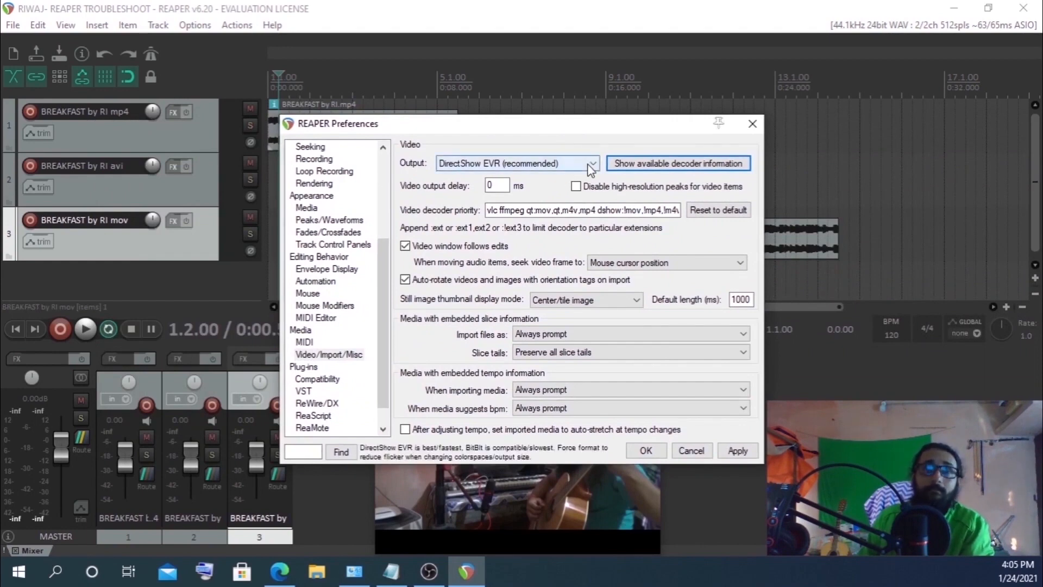
click(753, 124)
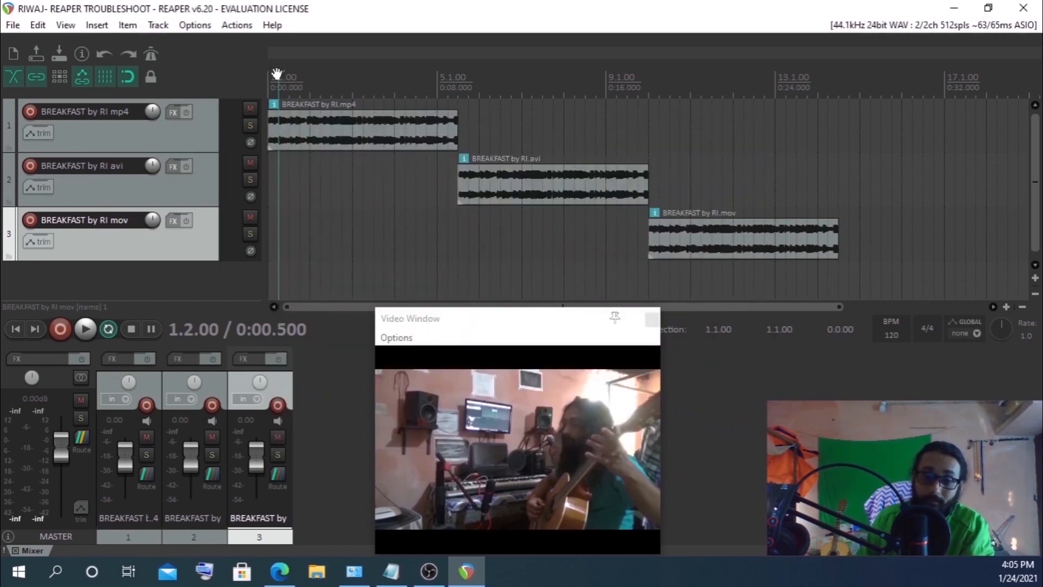
Return to the project start and play back the video tracks, then stop playback
drag(277, 74, 94, 120)
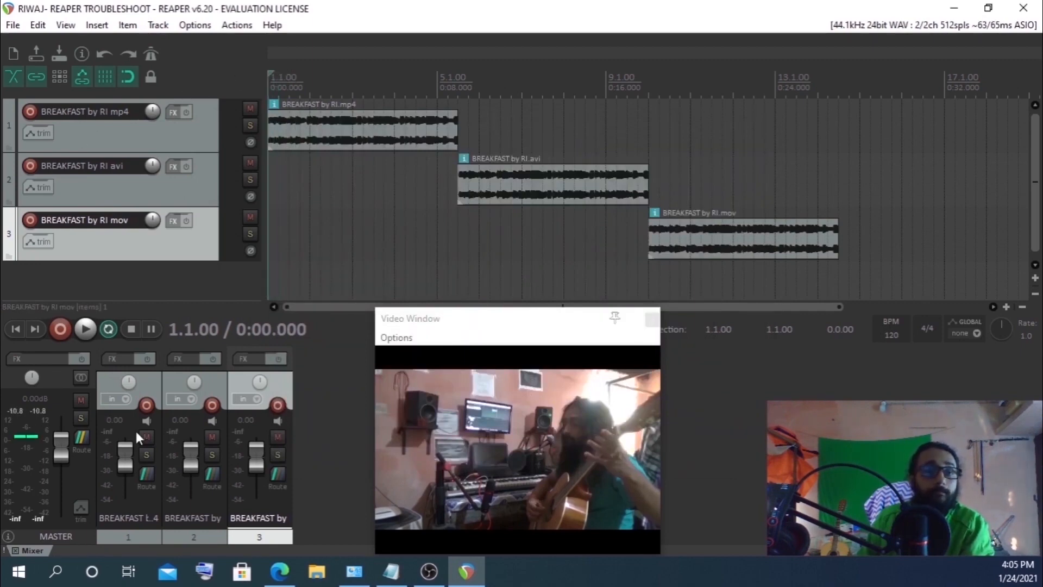
click(86, 329)
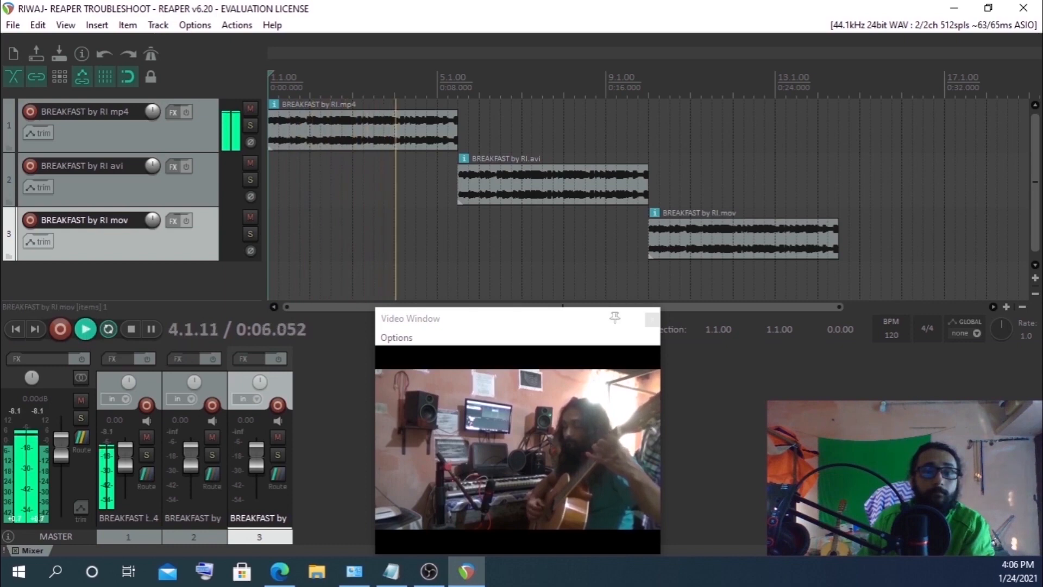
click(429, 571)
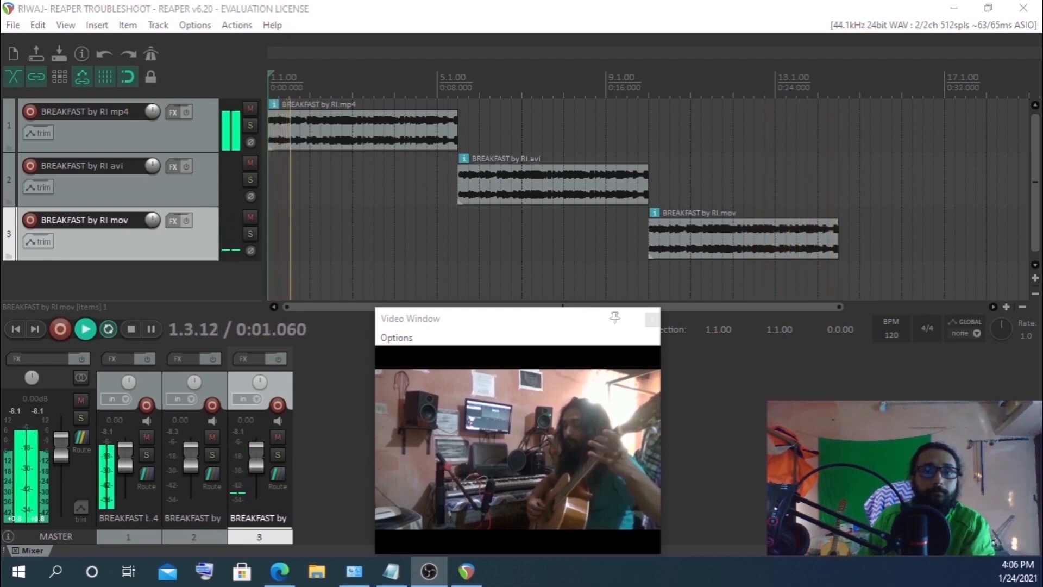
click(127, 330)
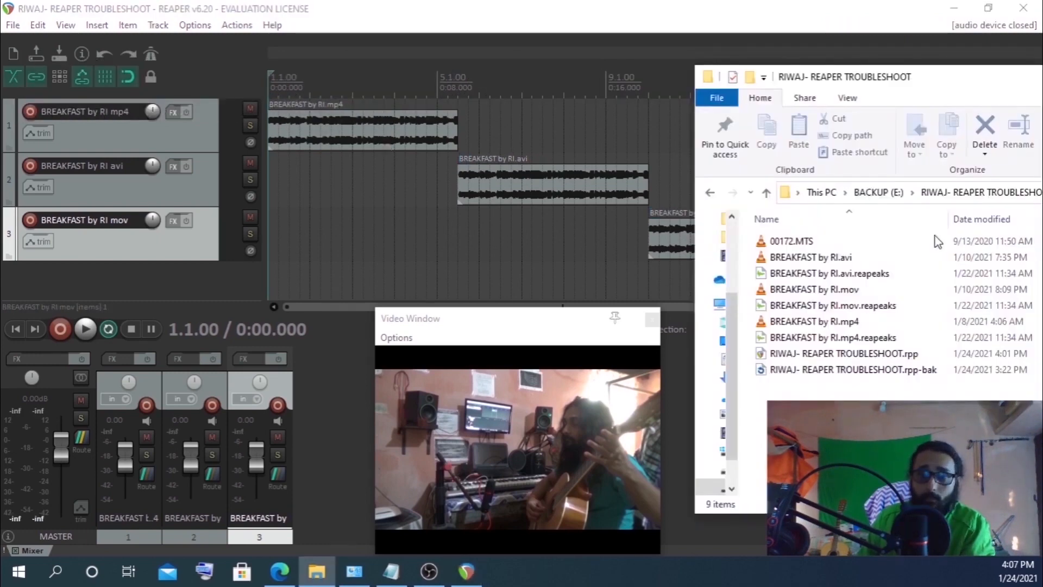
Try to import the 00172.MTS clip from the project folder into the project and dismiss the error
click(789, 241)
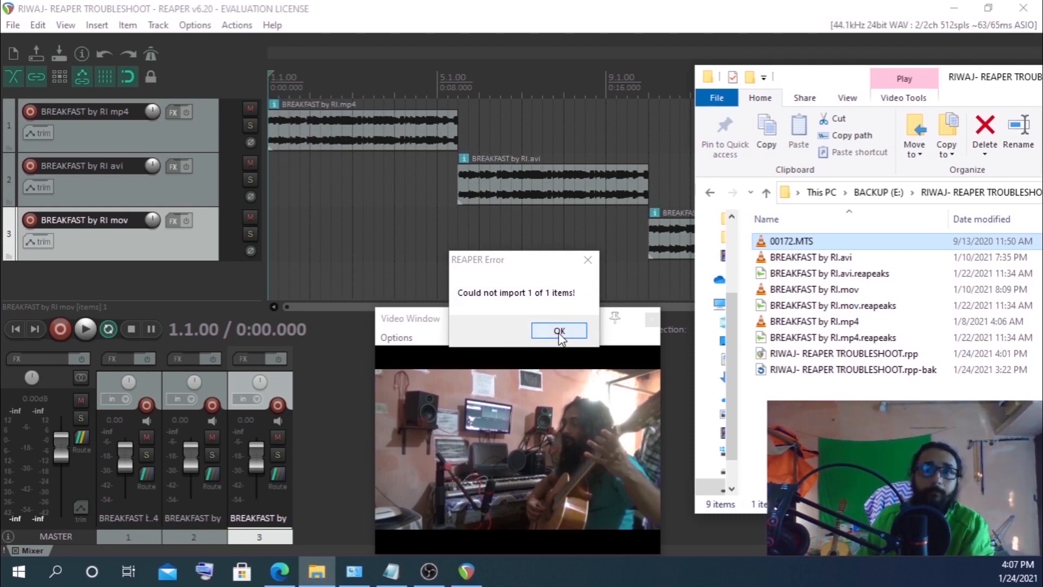
click(560, 332)
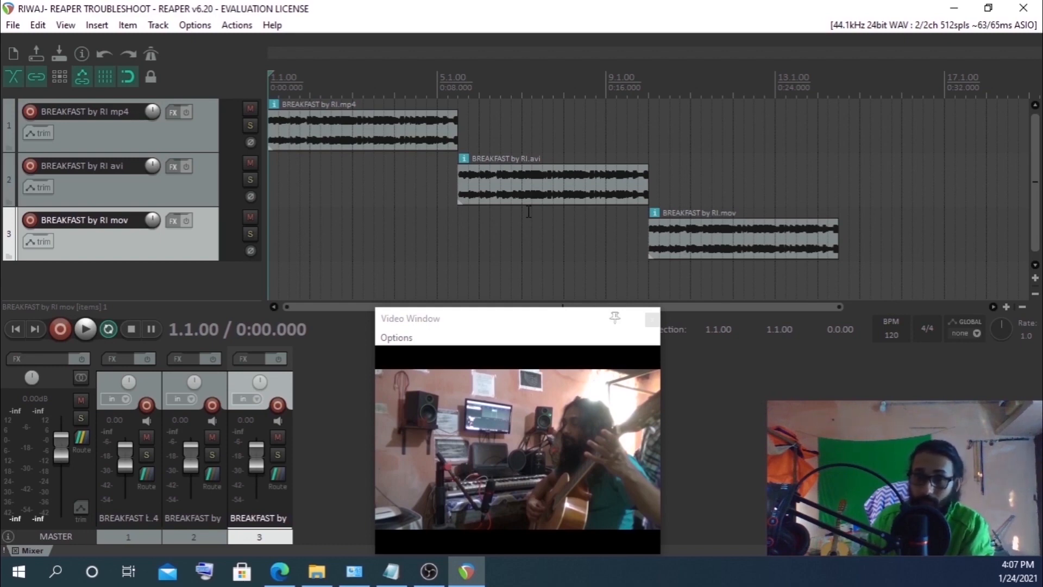
Switch to the REAPER notes and highlight the VLC and ffmpeg installation instructions for the video decoder
key(alt+Tab)
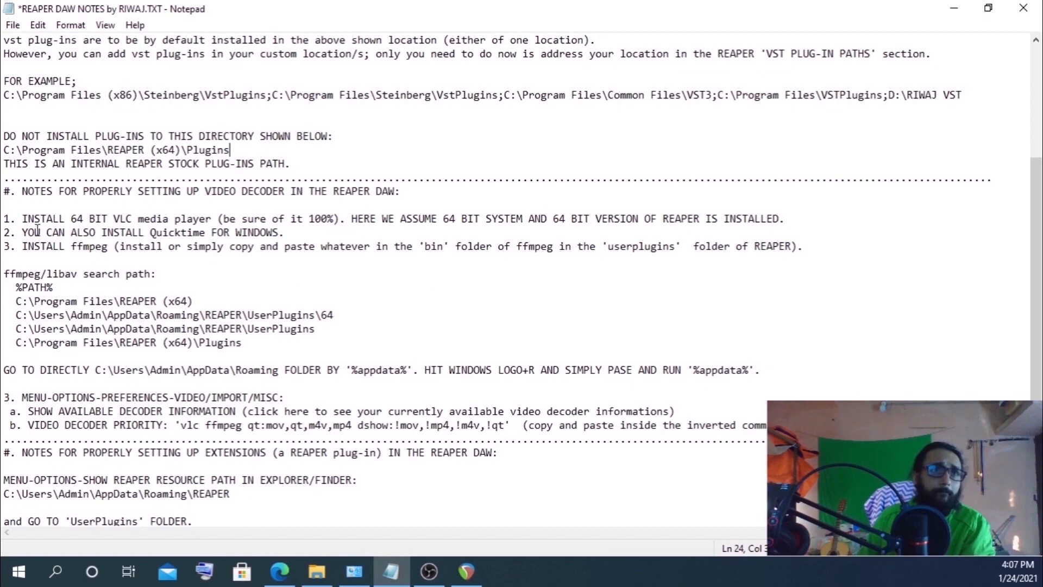
drag(64, 219, 163, 218)
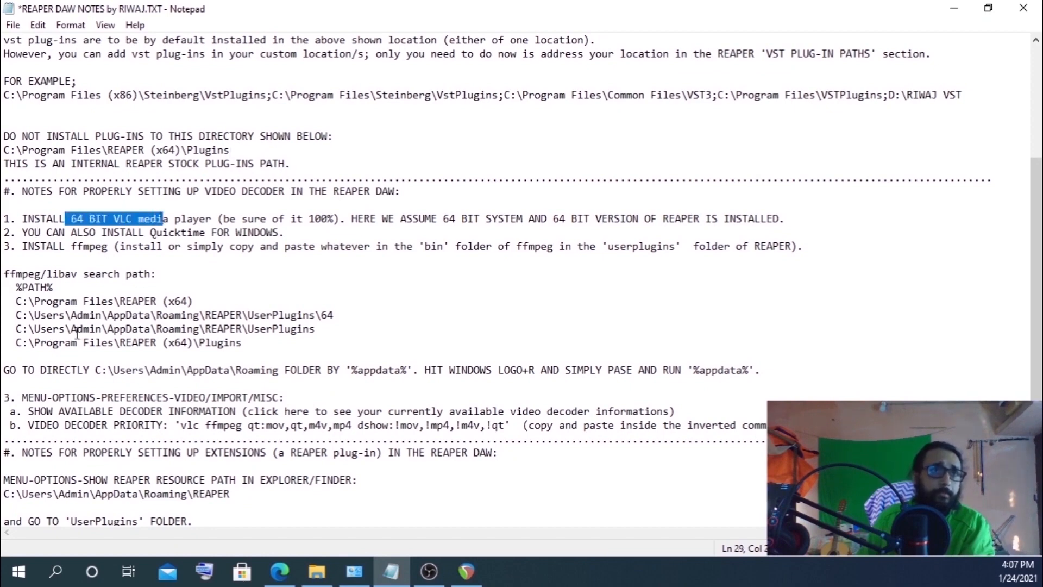
drag(70, 247, 422, 275)
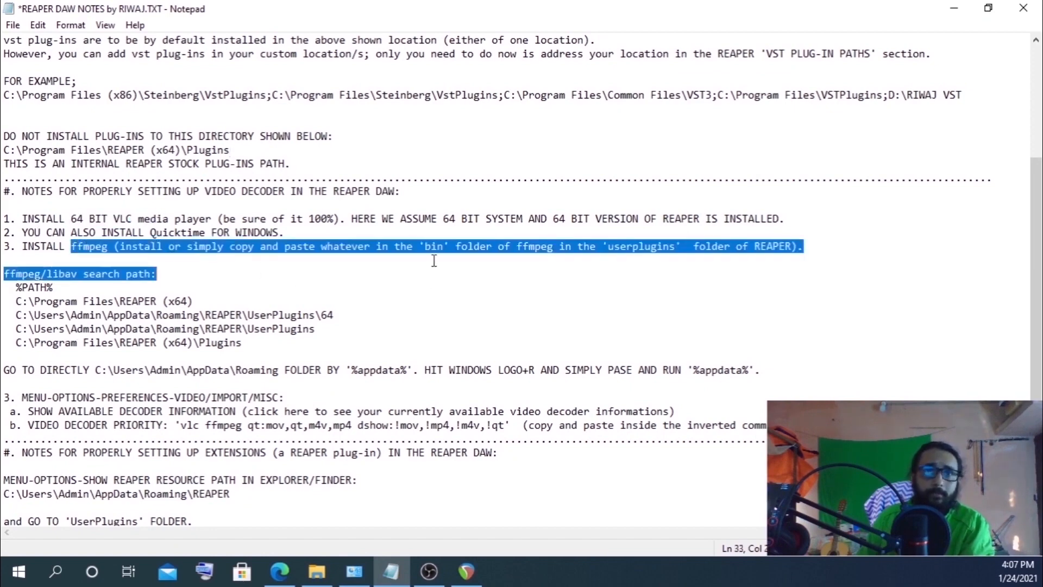
click(428, 247)
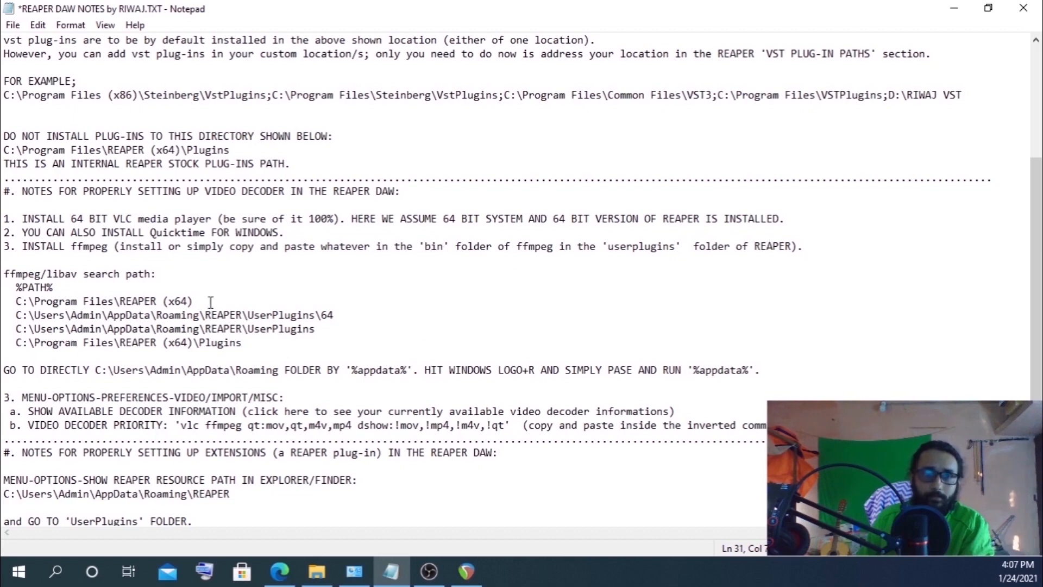
scroll(46, 296, down, 2)
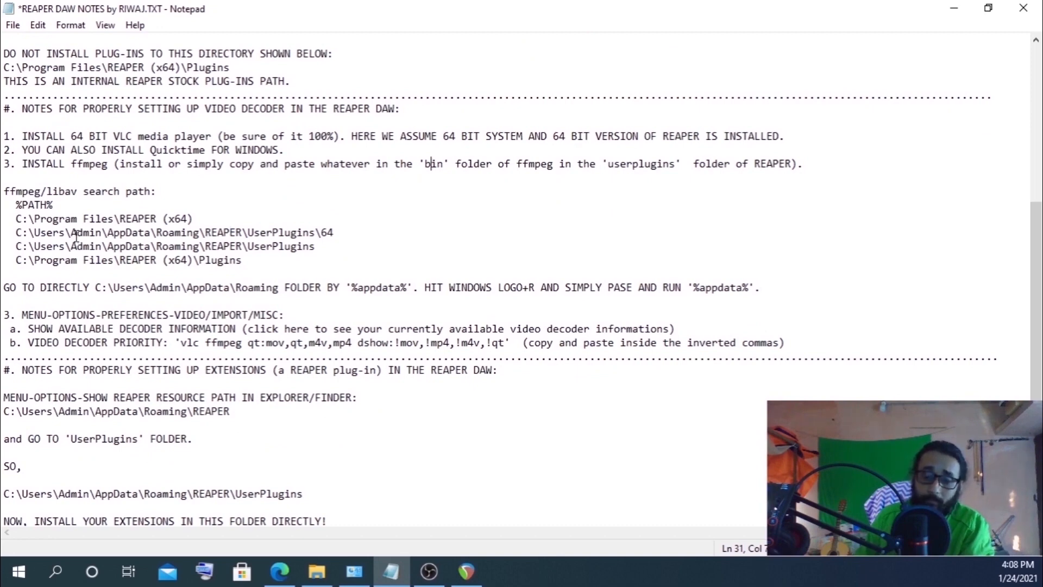
Open the REAPER resource path from REAPER, browse into UserPlugins, and close the folder
click(464, 569)
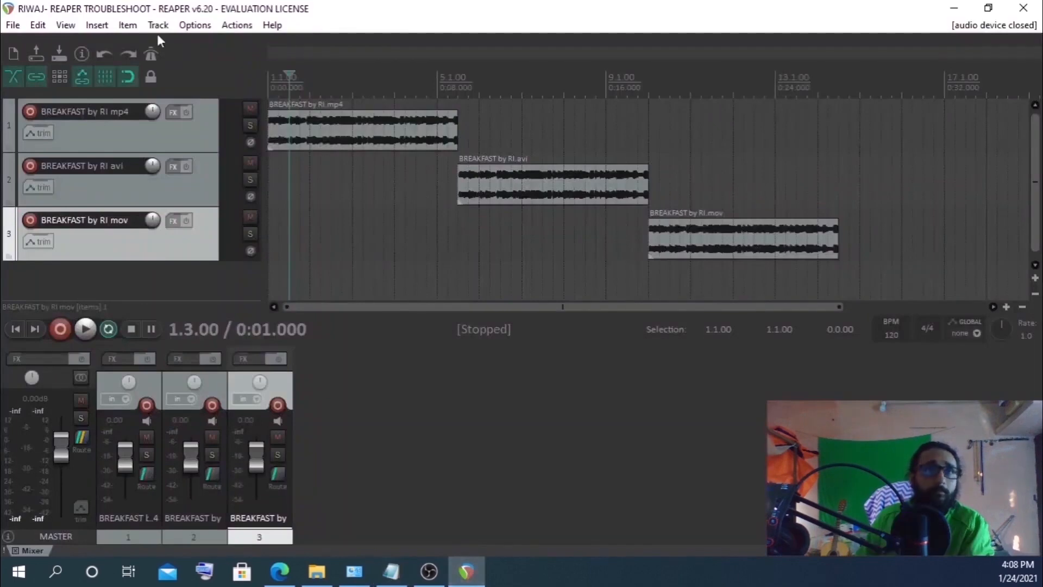
click(183, 29)
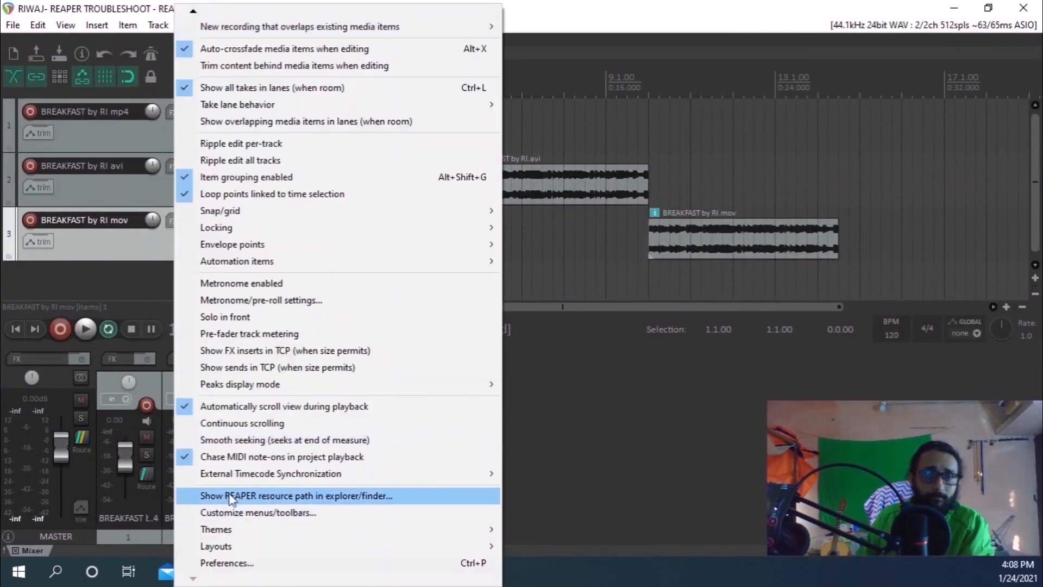
click(269, 497)
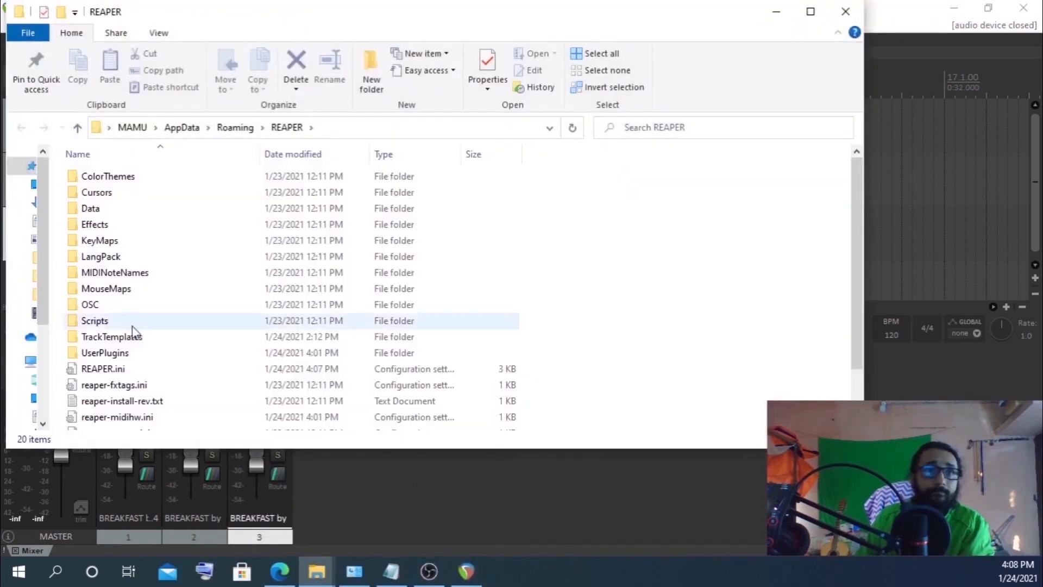
double_click(86, 361)
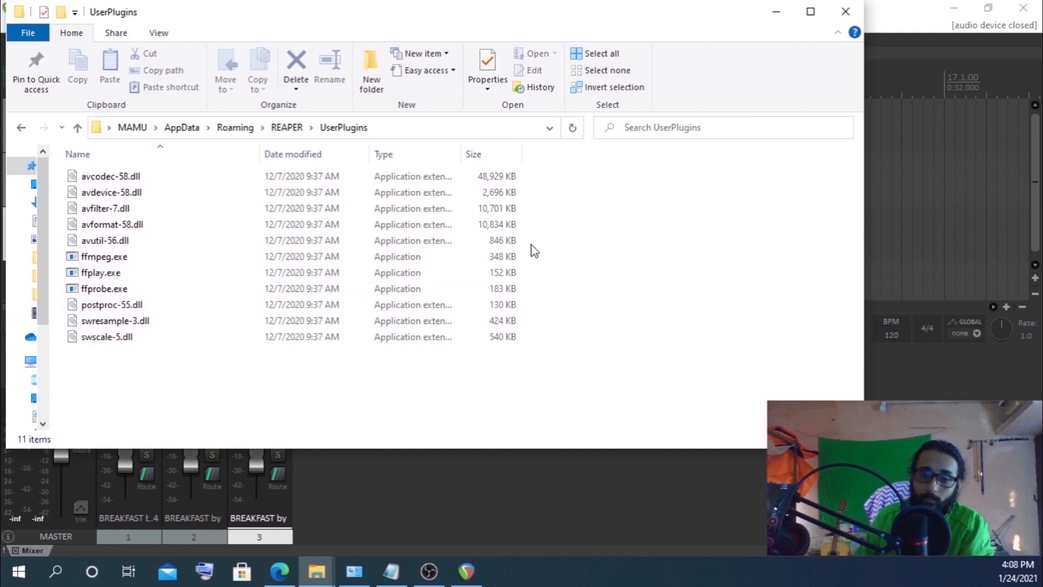
click(845, 11)
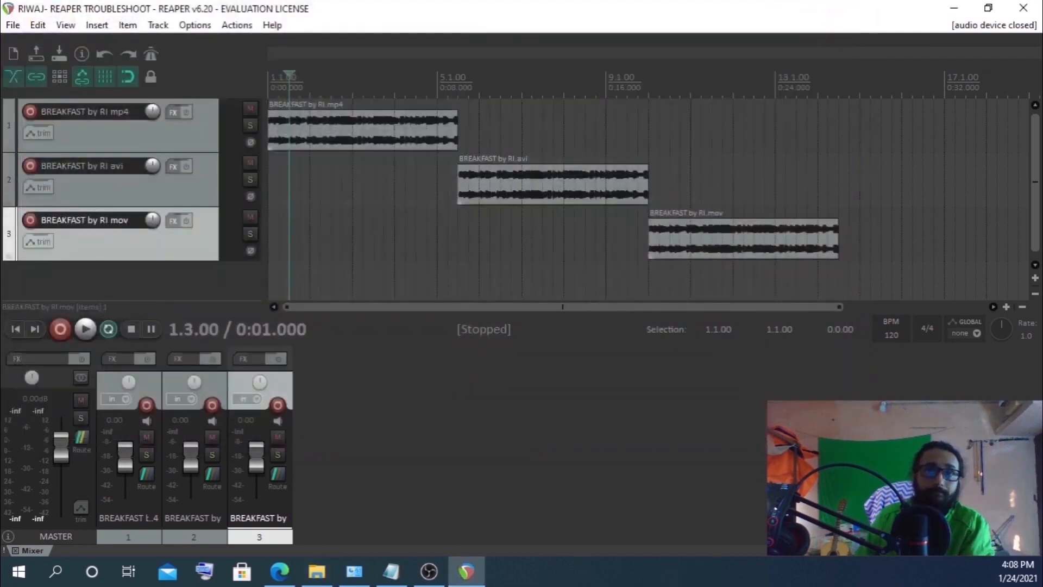
Copy %appdata% from the notes and run it from the Run dialog to open the Roaming folder
click(392, 571)
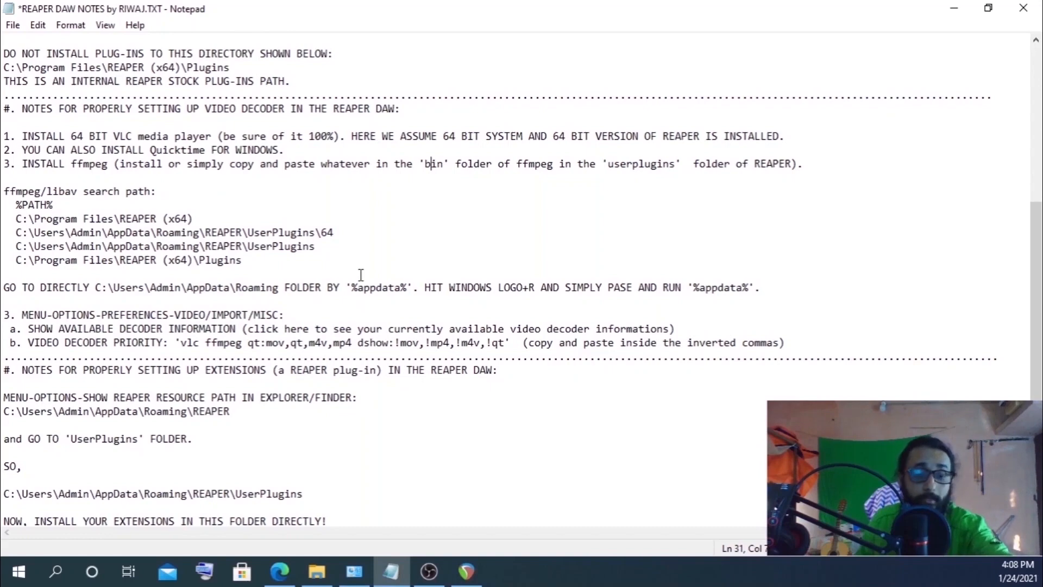
key(super+r)
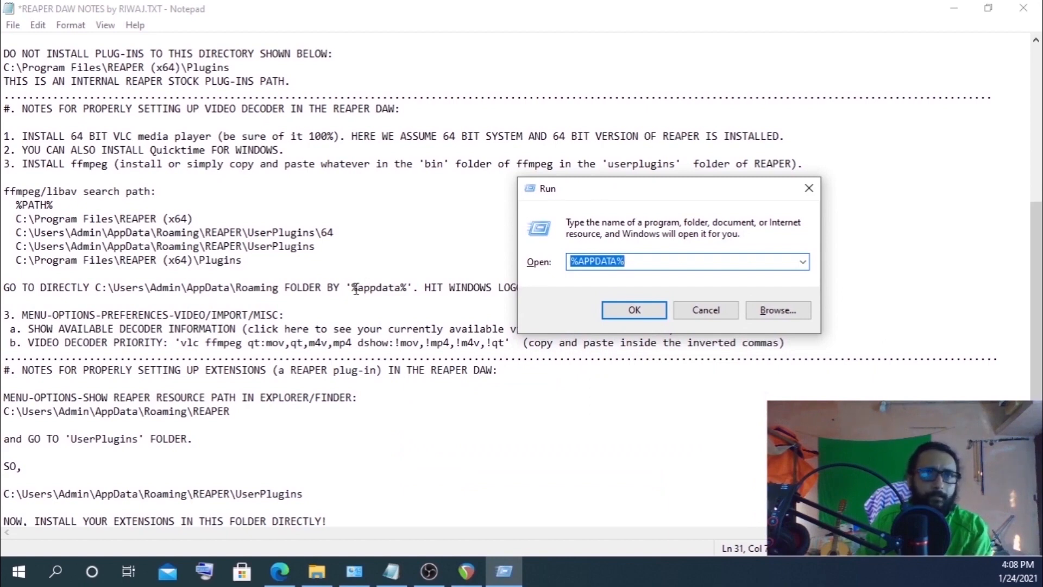
drag(351, 287, 402, 288)
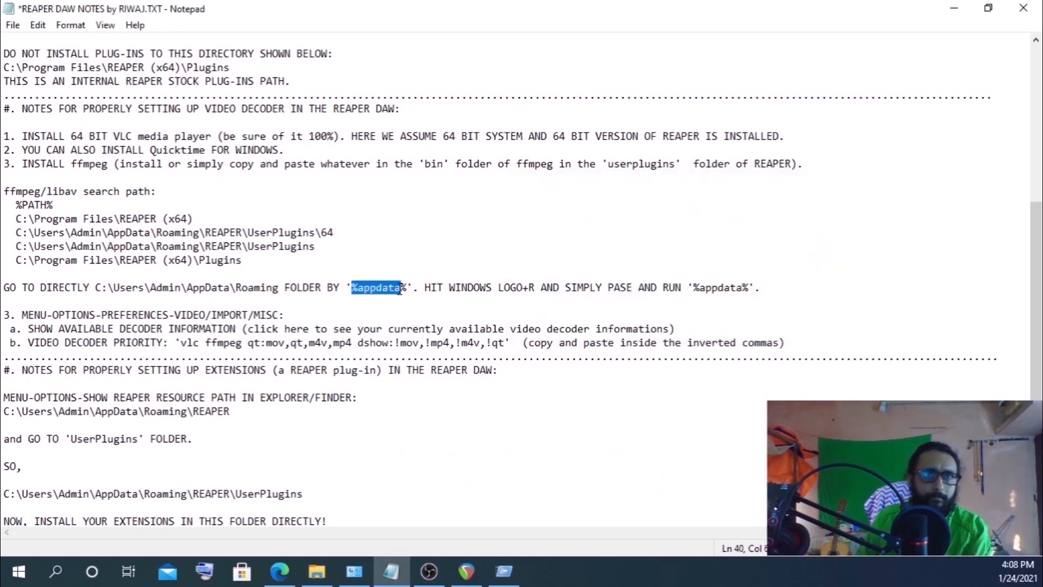
right_click(407, 289)
click(457, 336)
key(super+r)
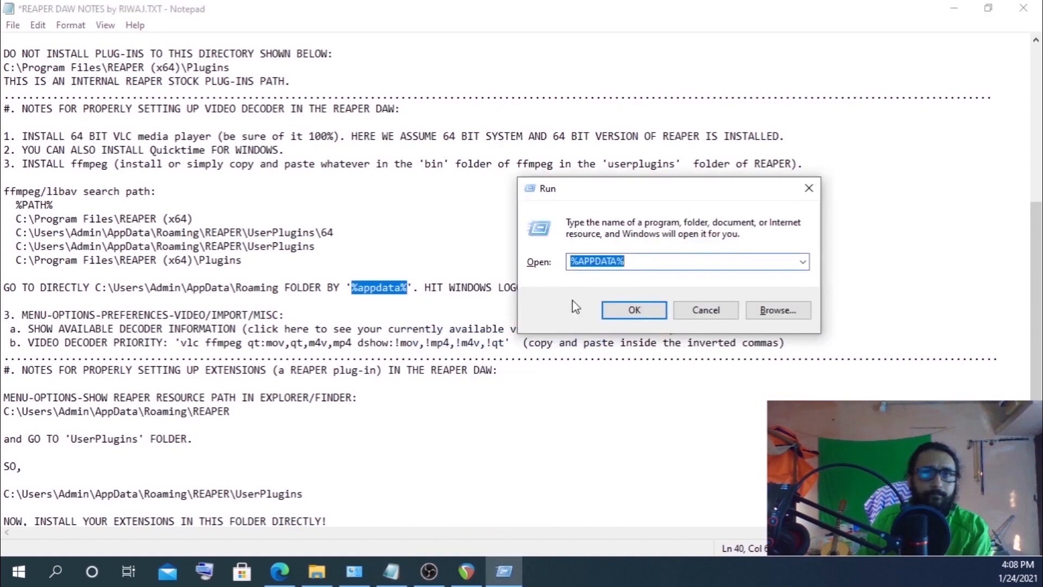
right_click(582, 266)
click(629, 331)
click(632, 309)
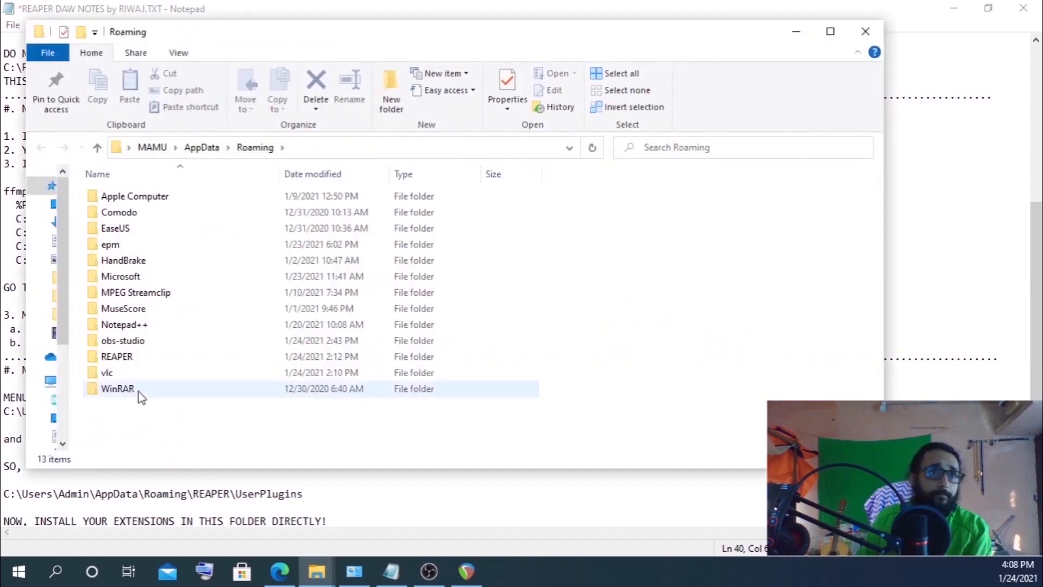
Browse into REAPER's UserPlugins folder within Roaming, close the folder, and return to REAPER
double_click(113, 359)
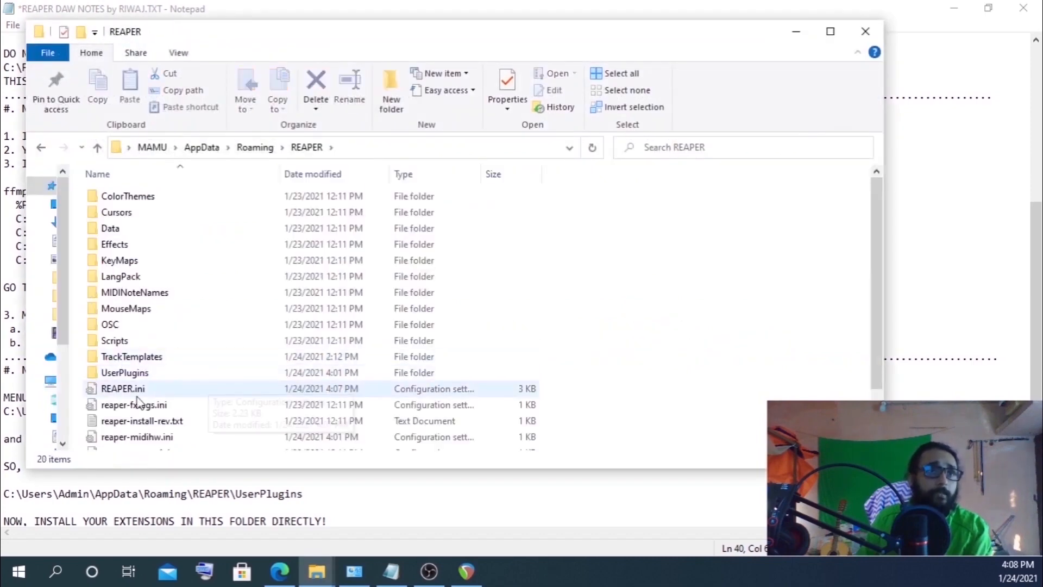
double_click(124, 373)
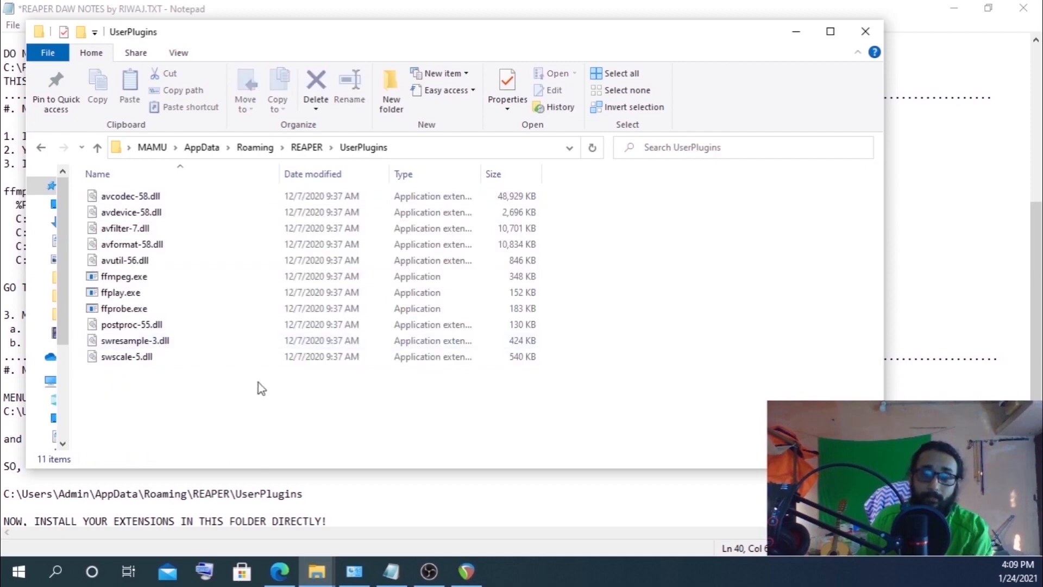
click(868, 31)
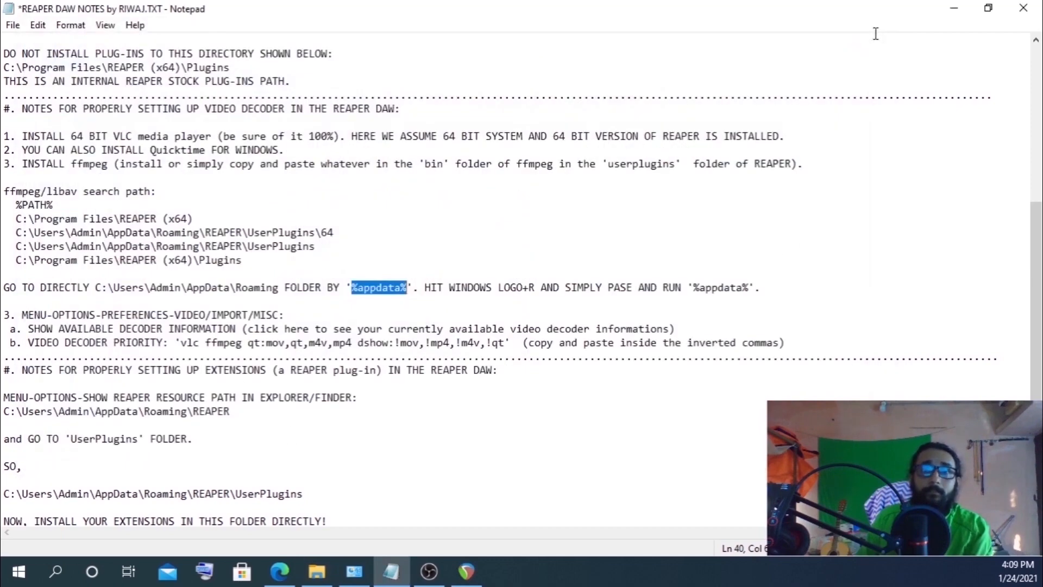
click(466, 571)
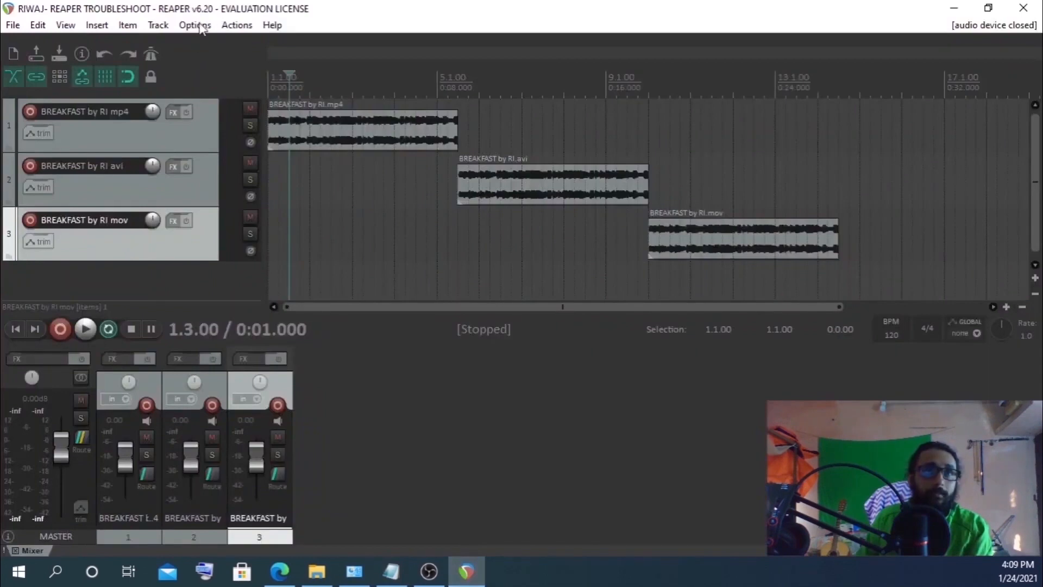
Open the REAPER resource path, inspect the ffmpeg files inside UserPlugins, then reopen the resource path and close the folder
click(195, 27)
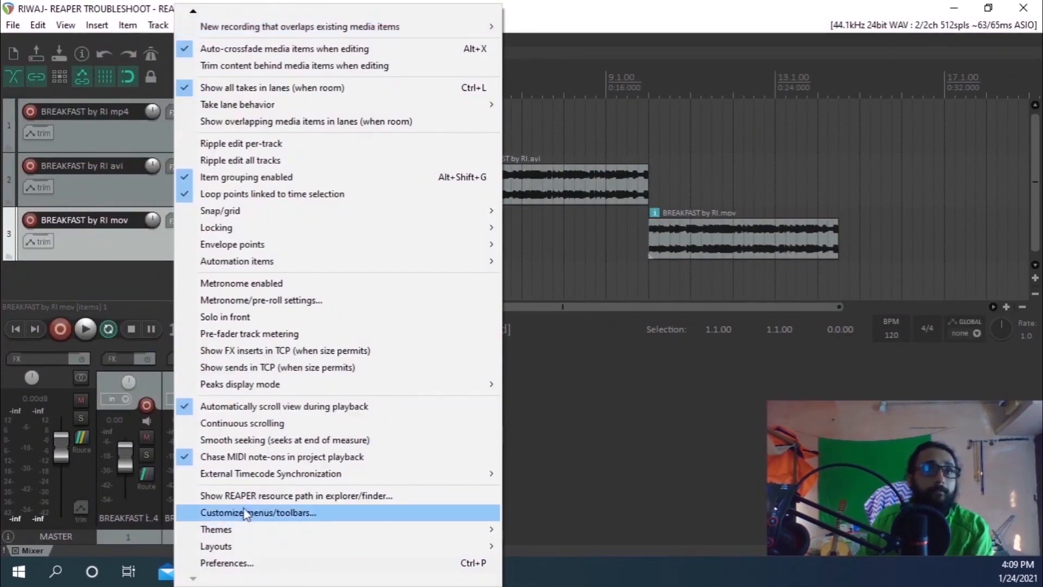
click(243, 497)
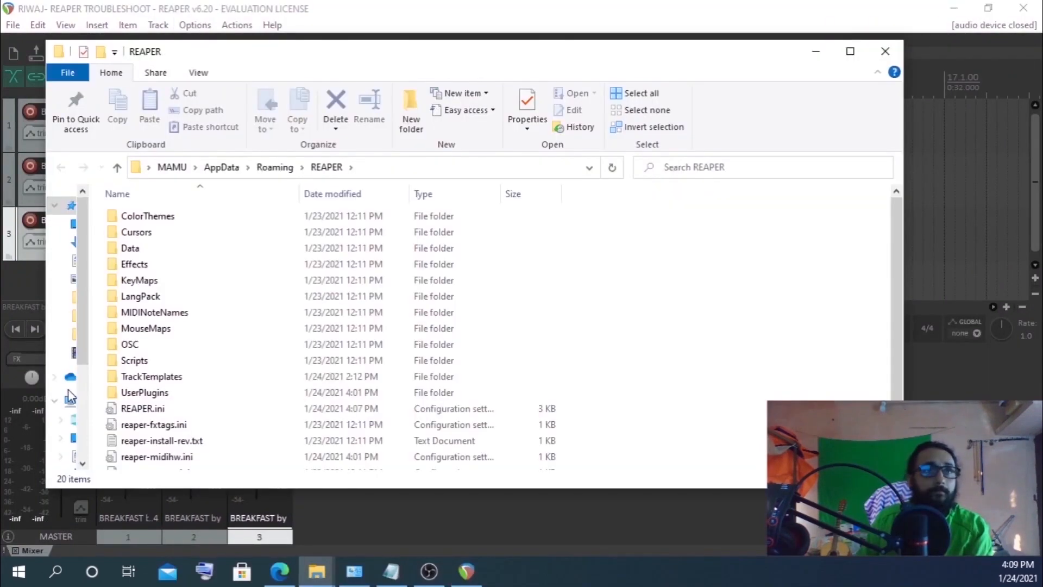
click(146, 392)
double_click(147, 394)
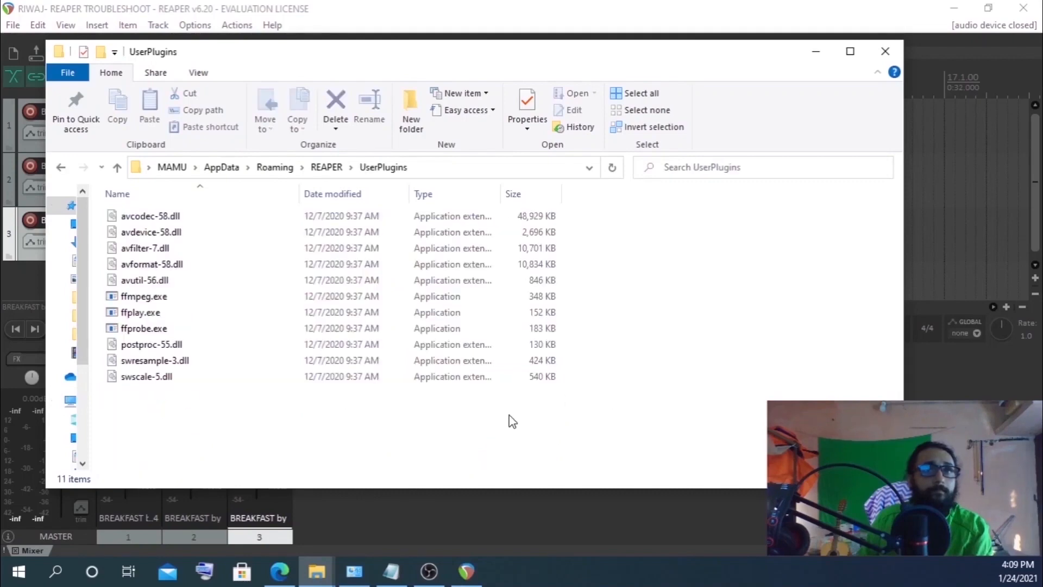
click(117, 167)
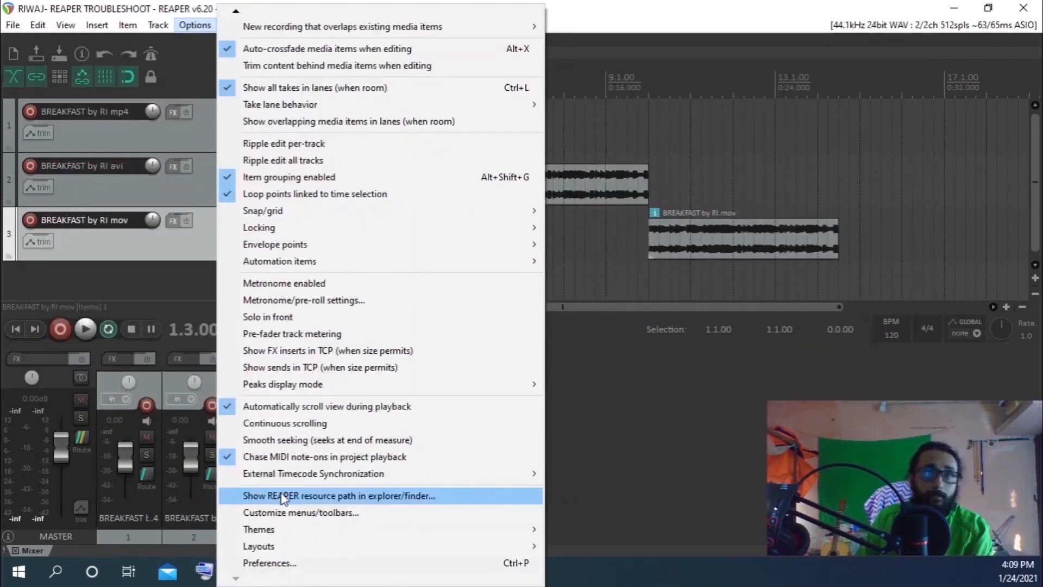
click(282, 495)
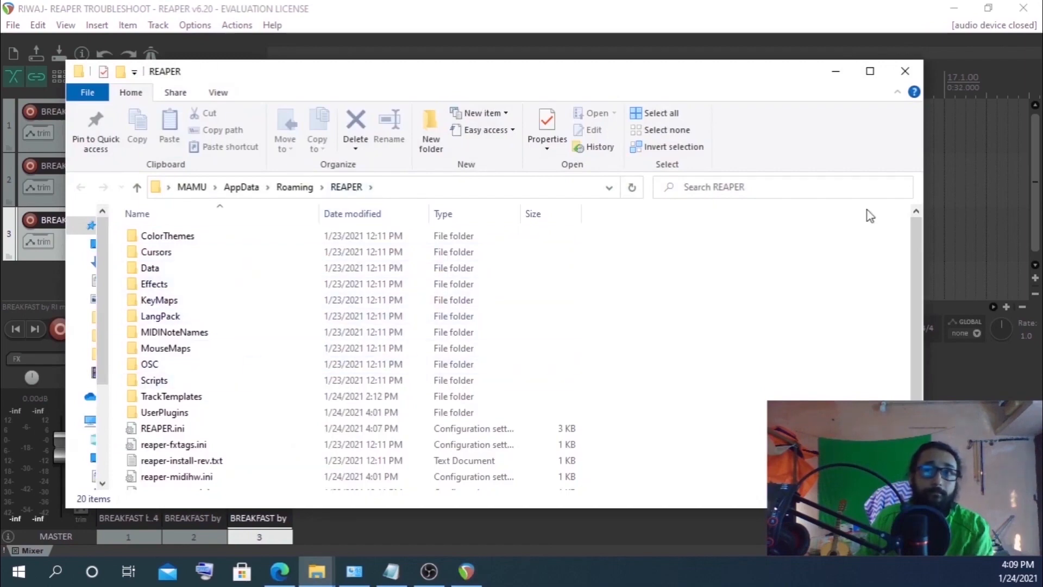
click(905, 71)
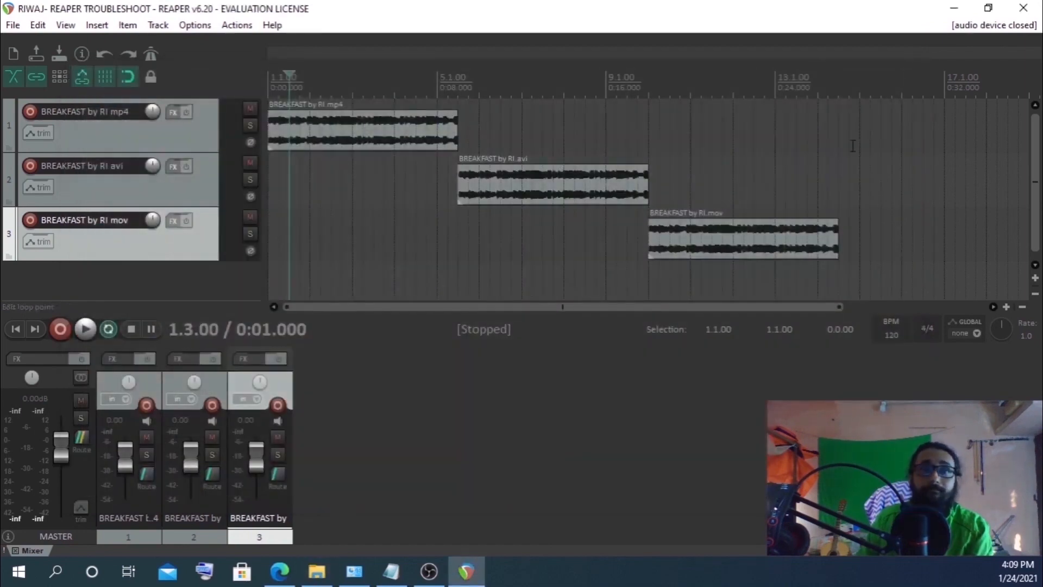
Glance at the REAPER notes, then open Preferences on the video settings and cancel it
click(391, 571)
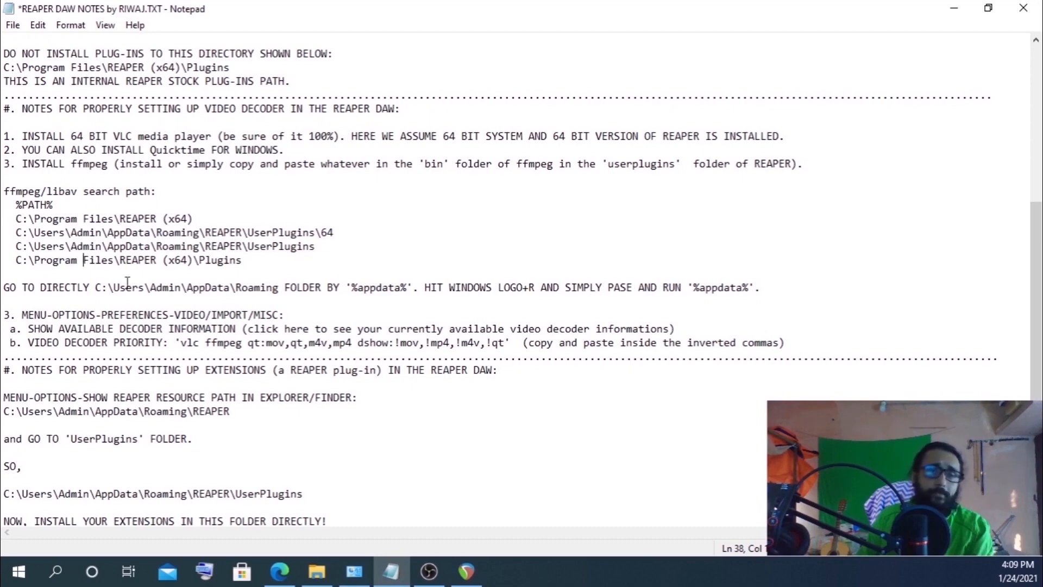
click(471, 560)
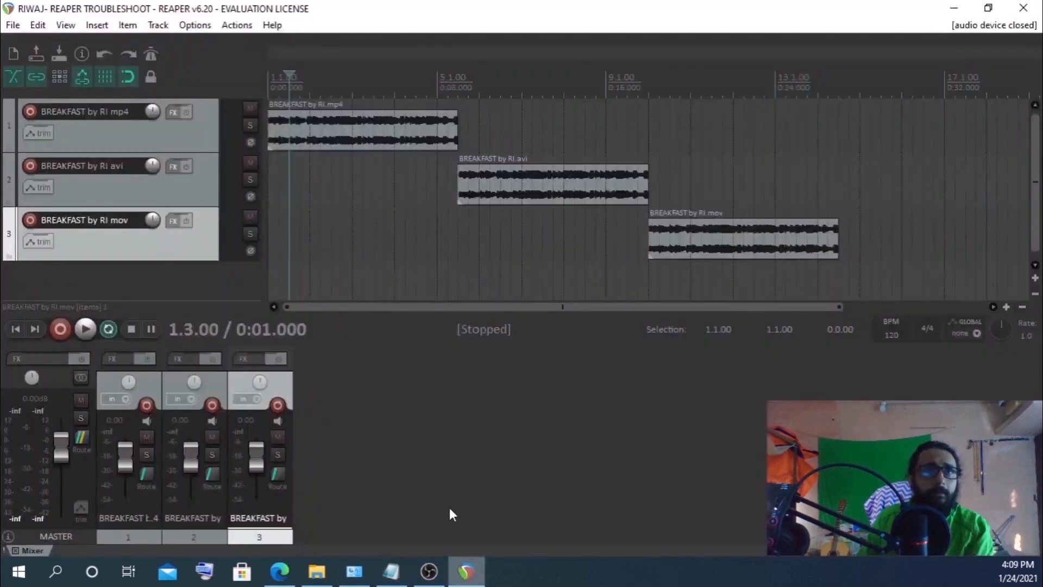
click(198, 27)
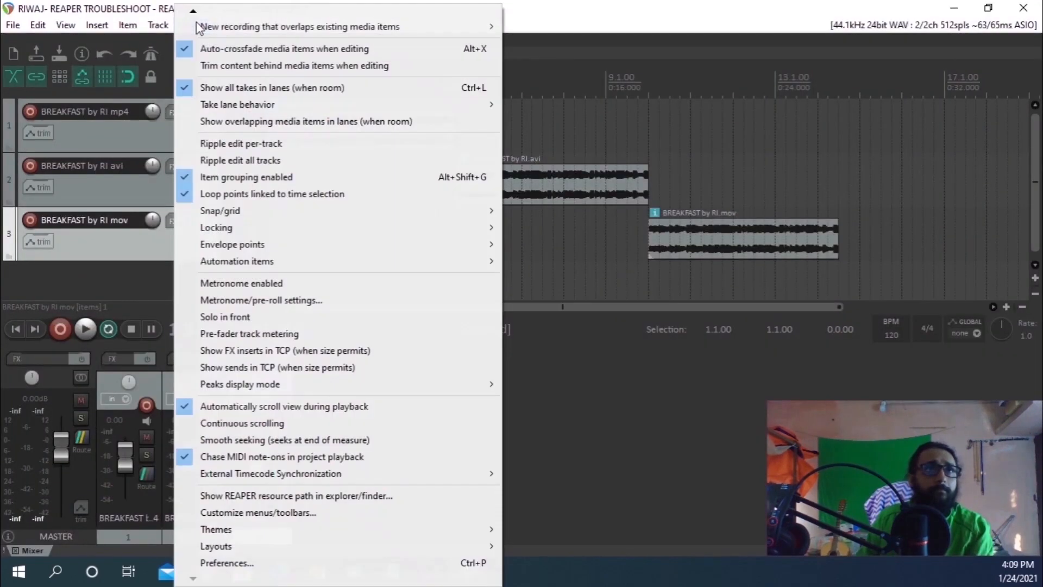
click(206, 561)
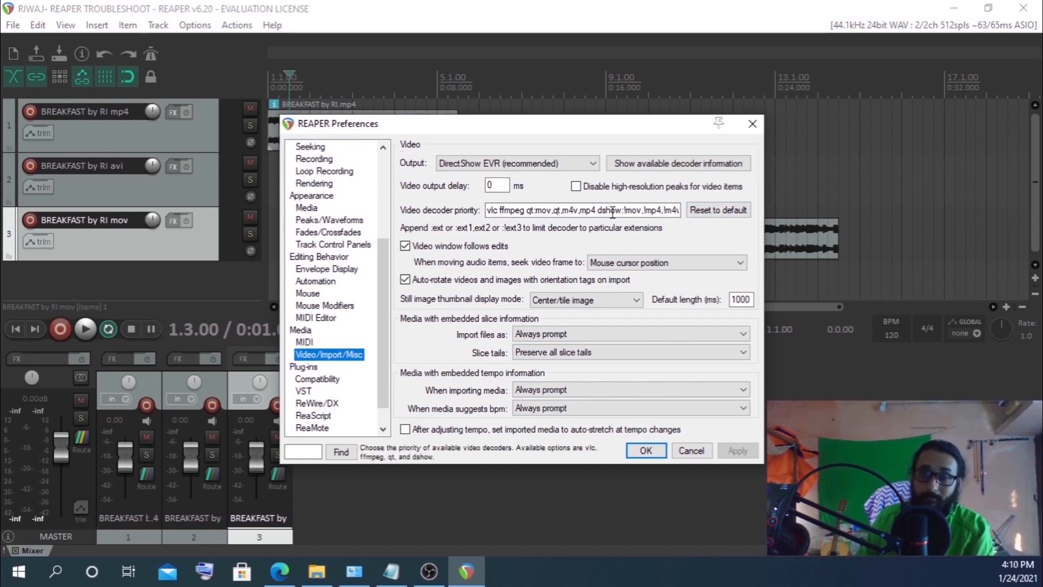
click(688, 453)
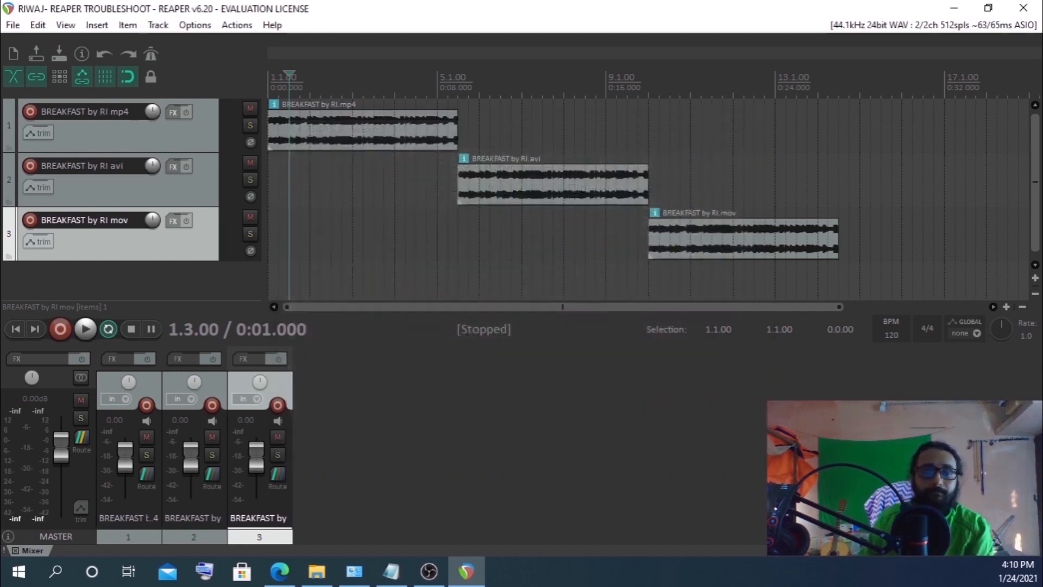
Open Preferences and show the available video decoder information
key(alt+Tab)
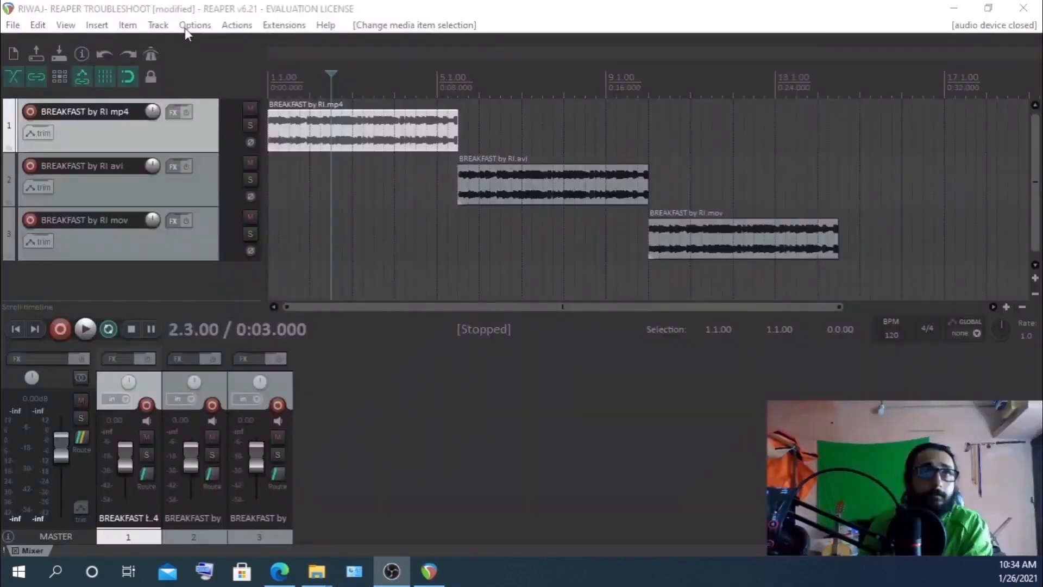
click(195, 25)
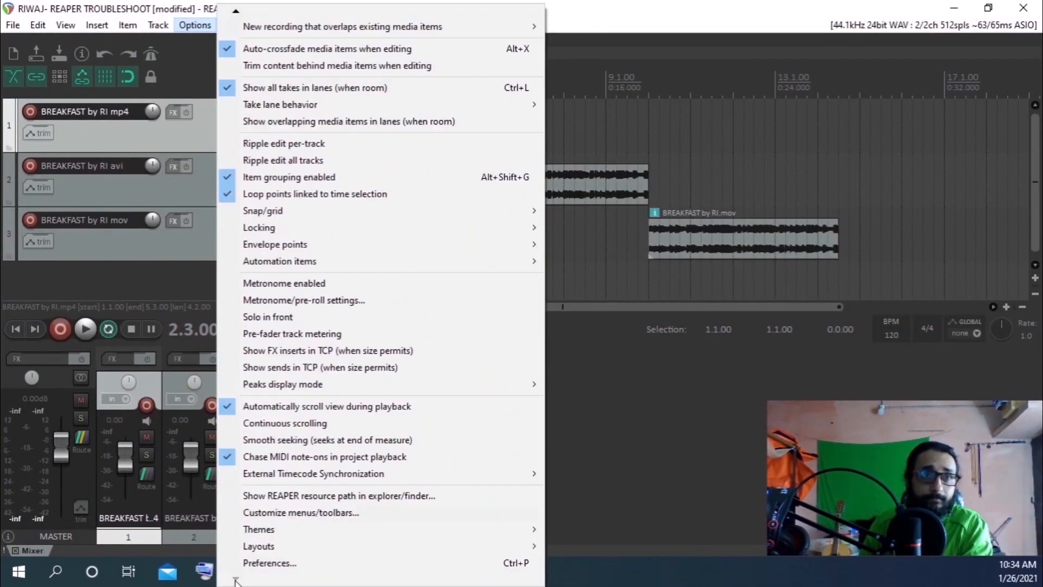
click(255, 562)
mouse_move(286, 564)
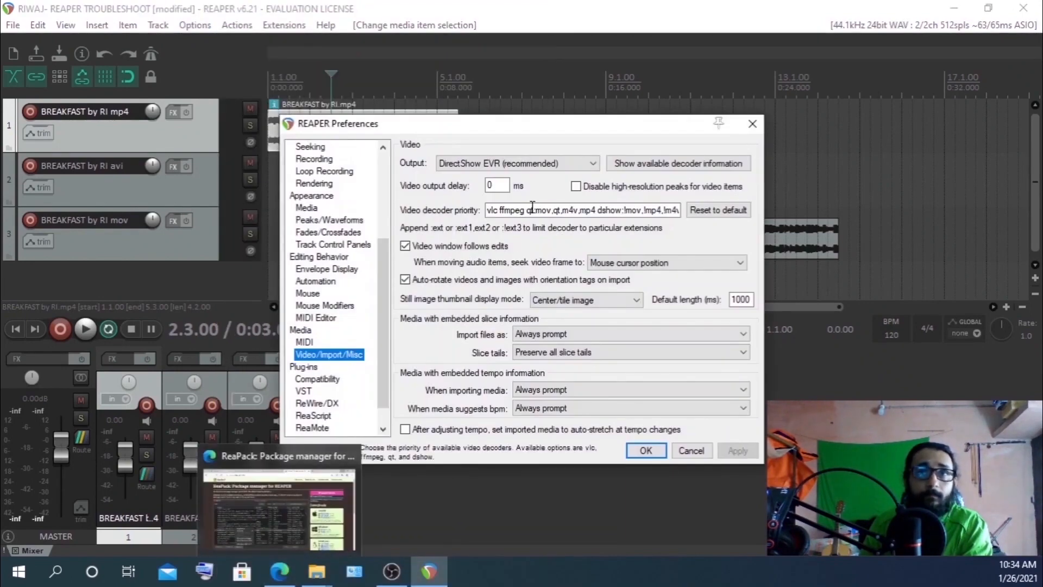
click(671, 168)
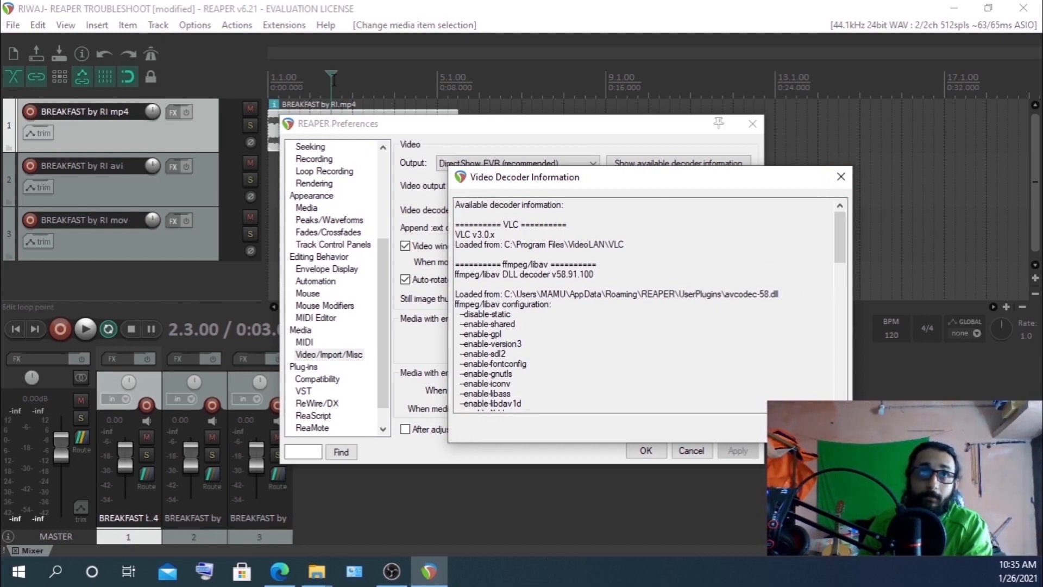
Open the Video window to preview the clip, then move and close the decoder information window
click(65, 25)
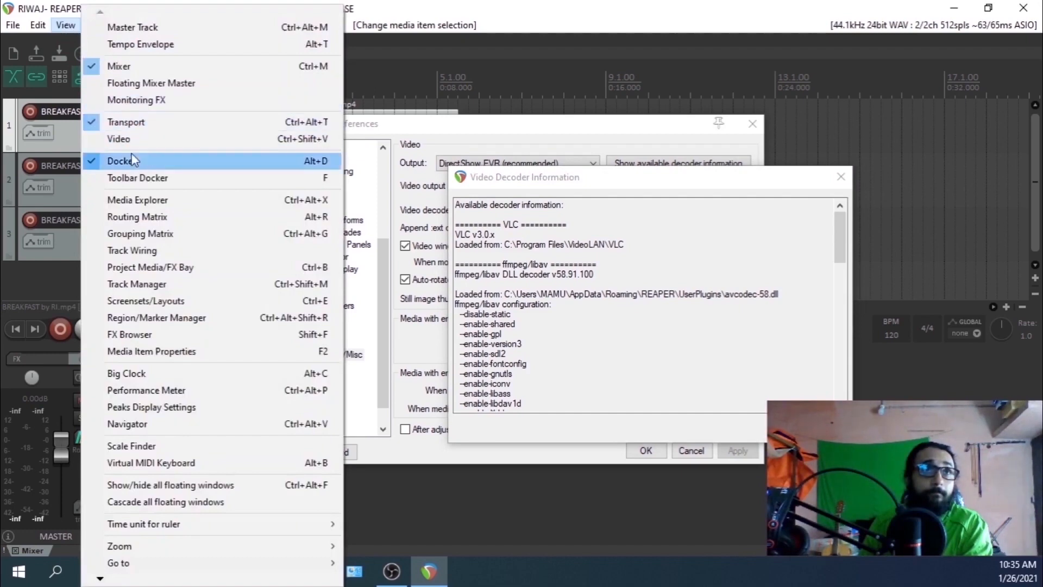
click(123, 138)
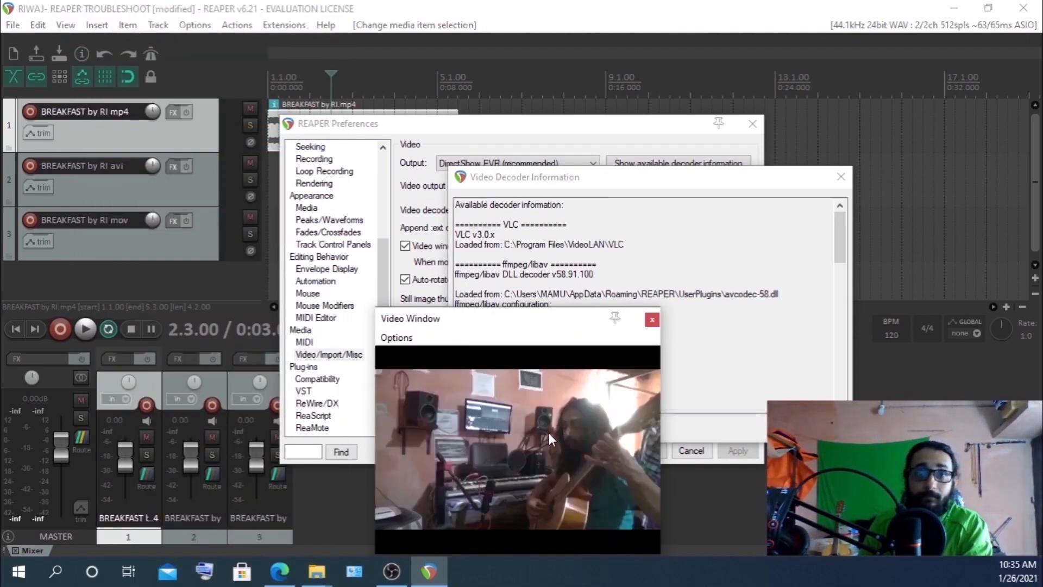
click(594, 187)
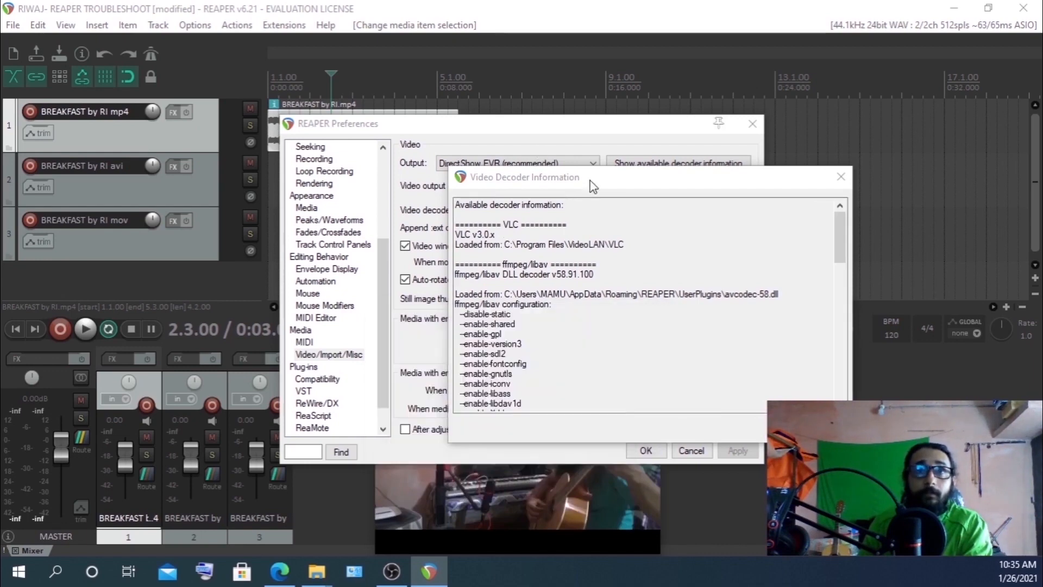
drag(602, 181, 570, 196)
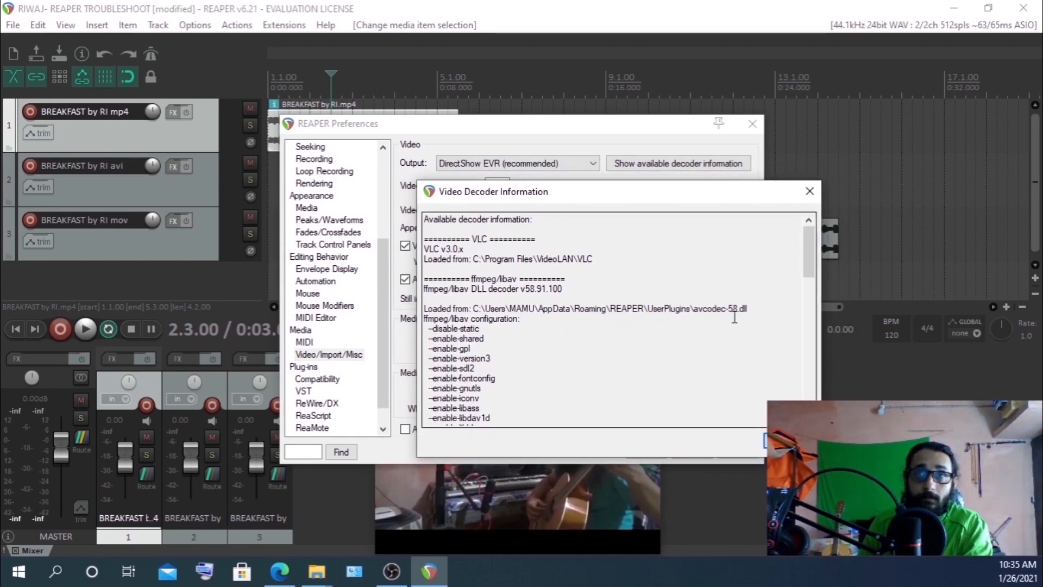
click(809, 191)
Open Render to File and set the primary output format to Video (ffmpeg/libav encoder), reviewing the container list
click(12, 25)
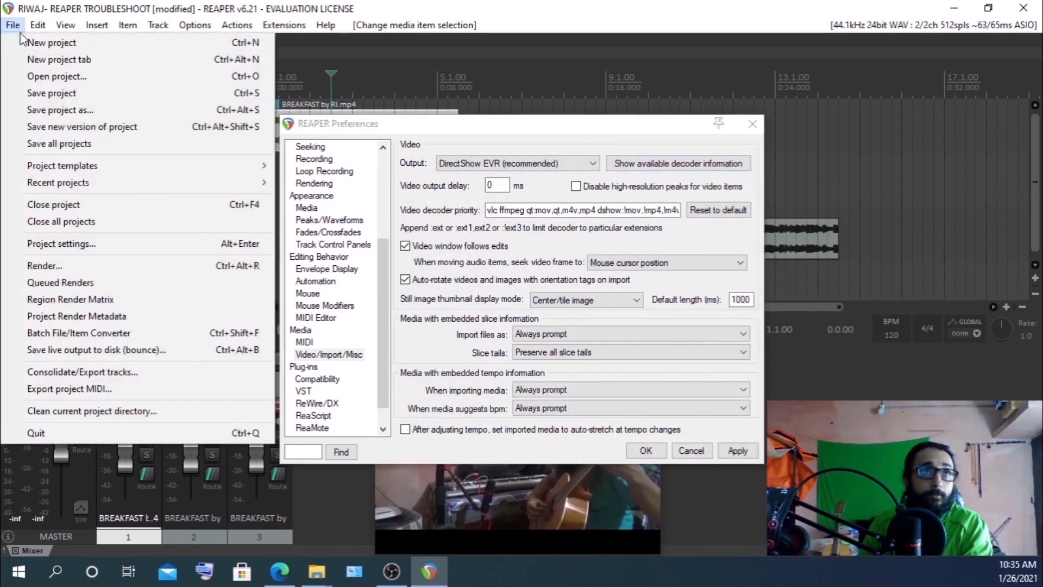
click(77, 265)
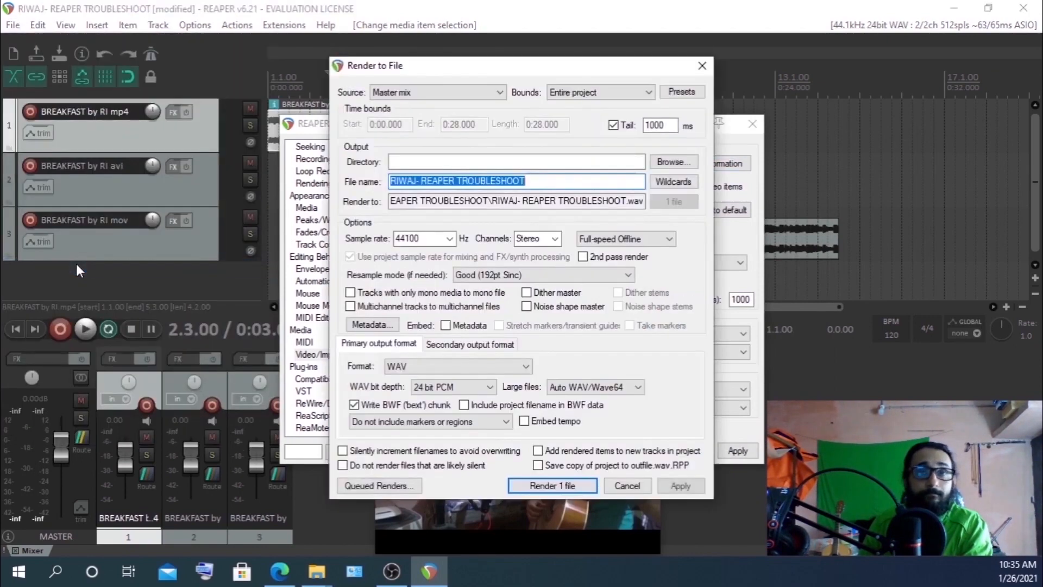
click(366, 343)
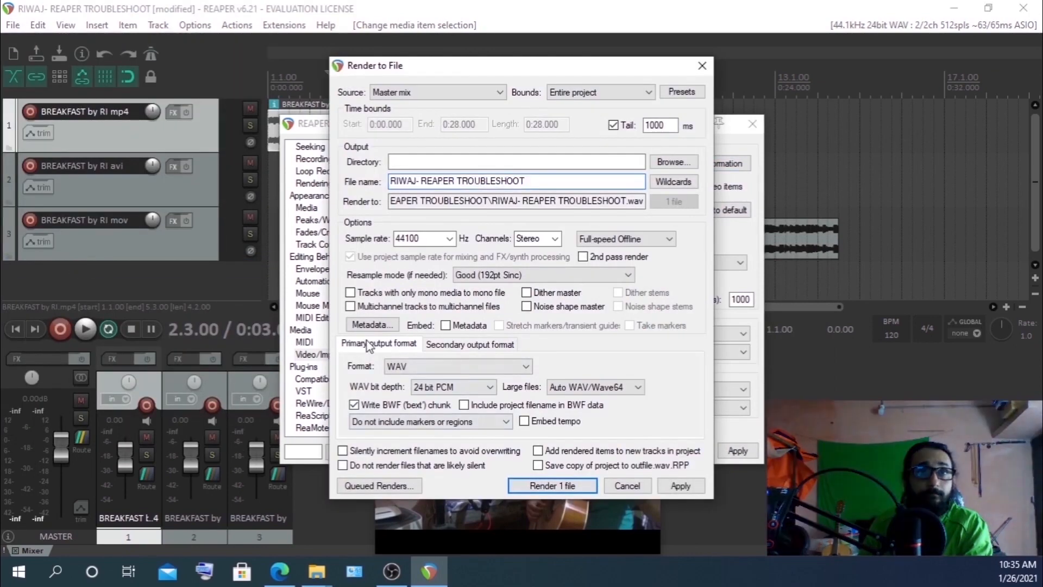
click(412, 366)
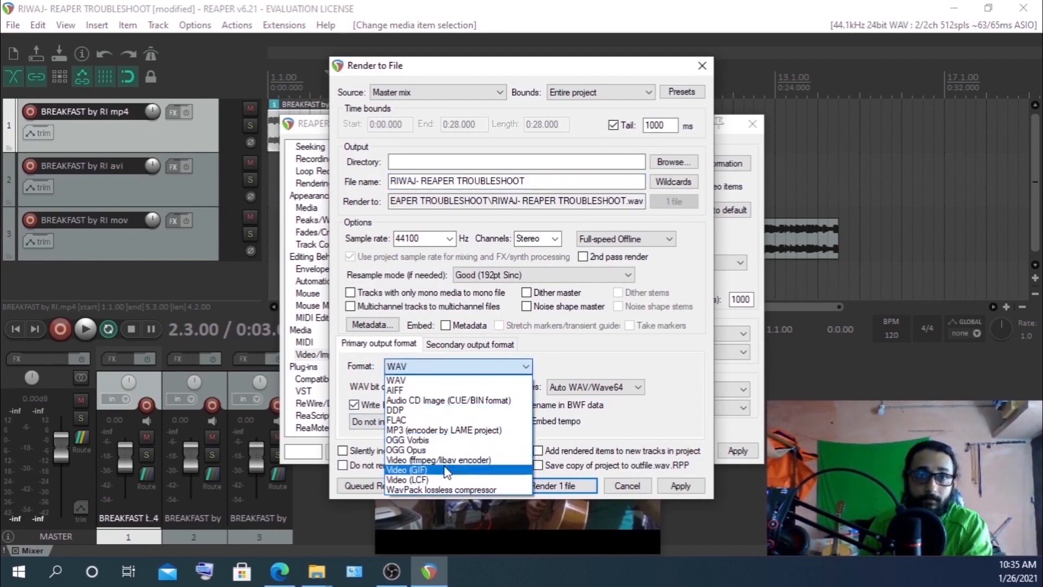
click(460, 462)
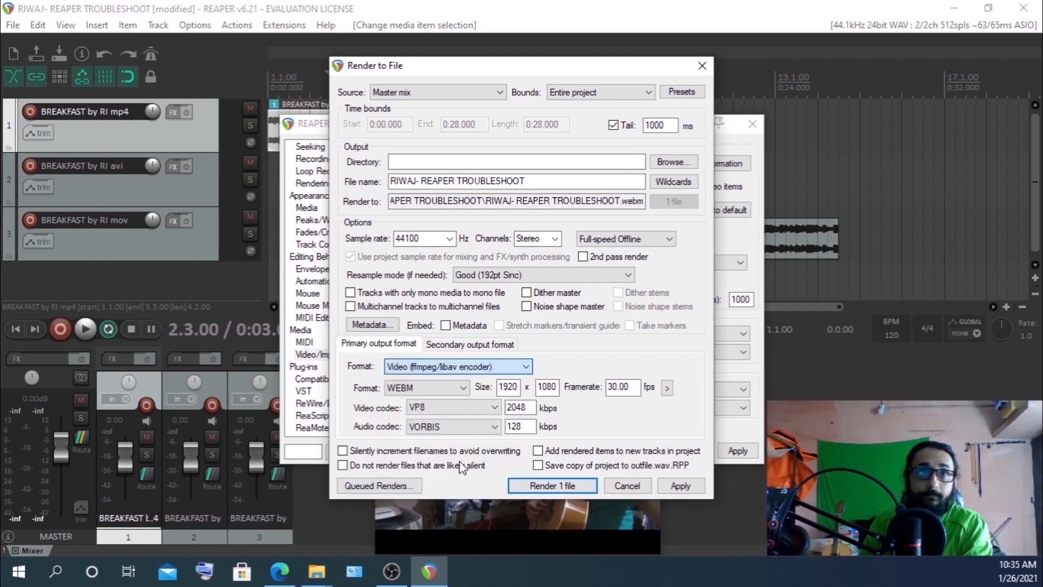
click(429, 387)
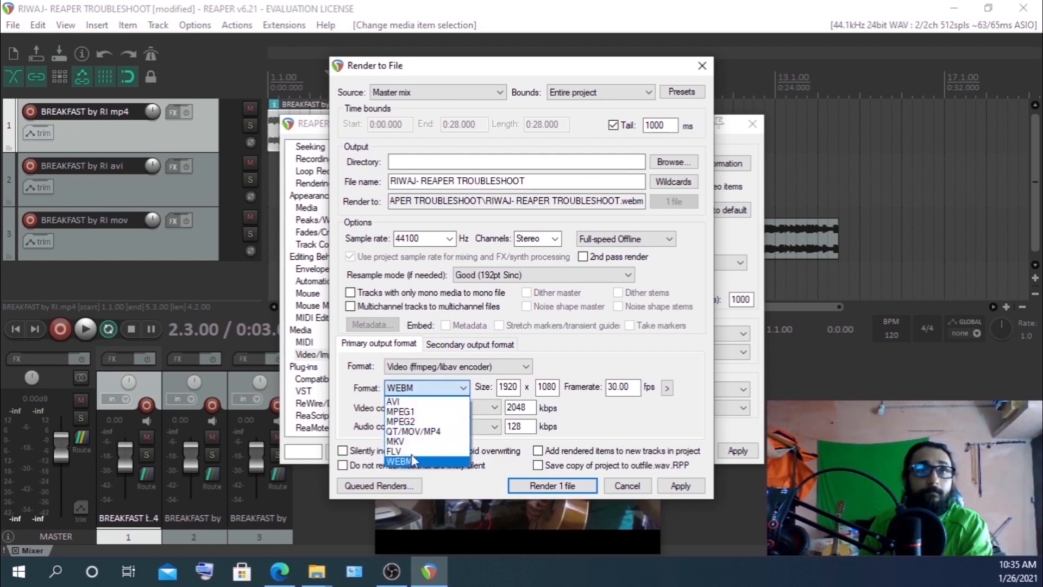
click(416, 390)
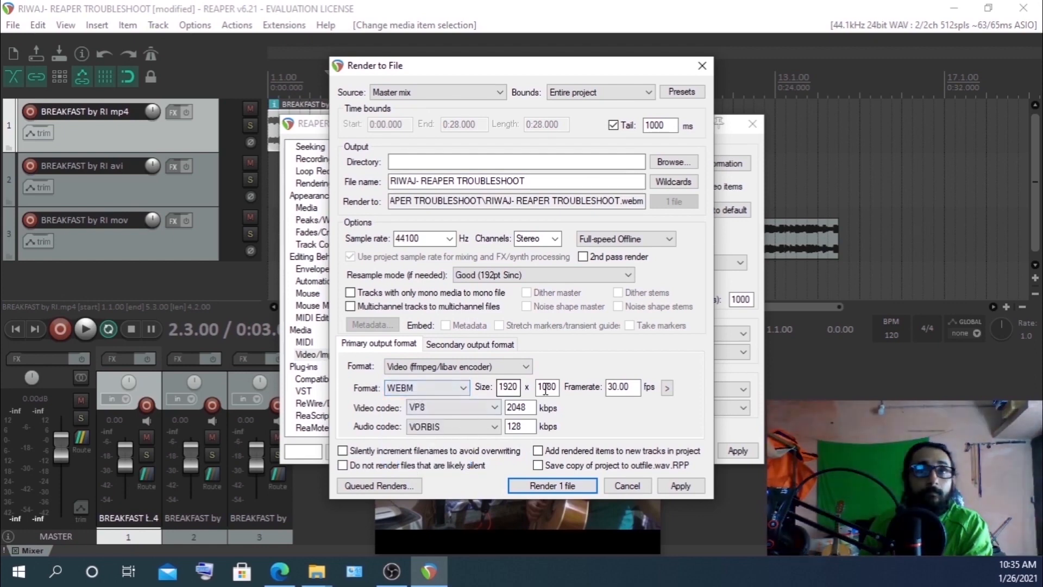
Reopen the video decoder information from Preferences and highlight the ffmpeg/libav section
click(744, 140)
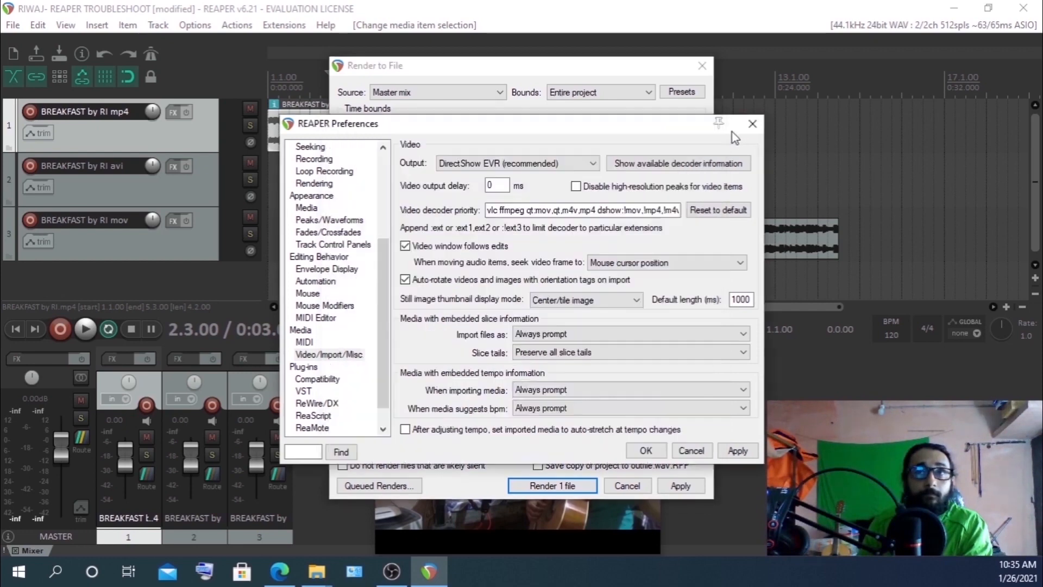
click(652, 169)
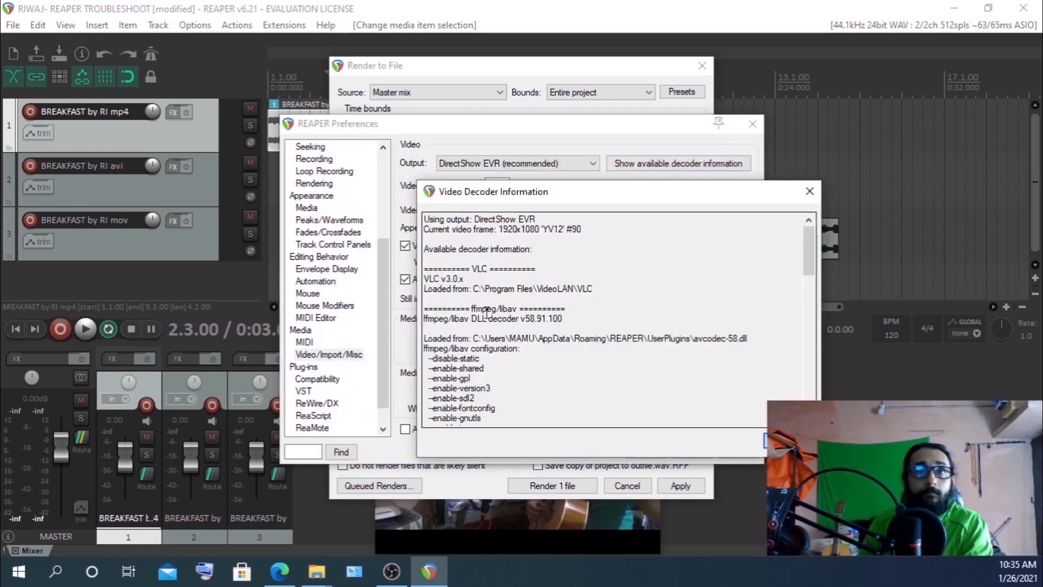
drag(465, 309, 520, 309)
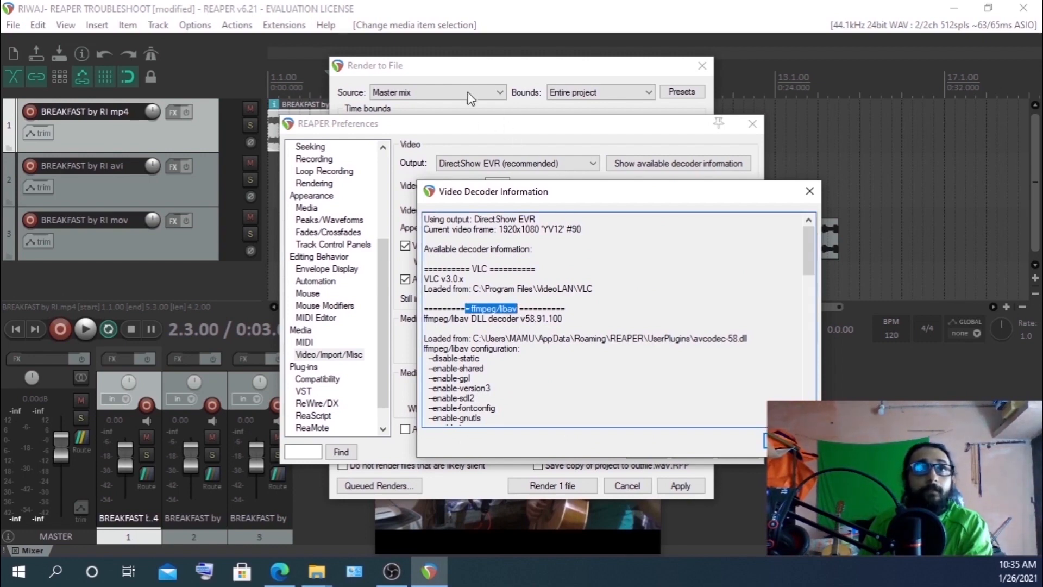
Return to the render dialog and reselect Video (ffmpeg/libav encoder) as the output format
click(469, 67)
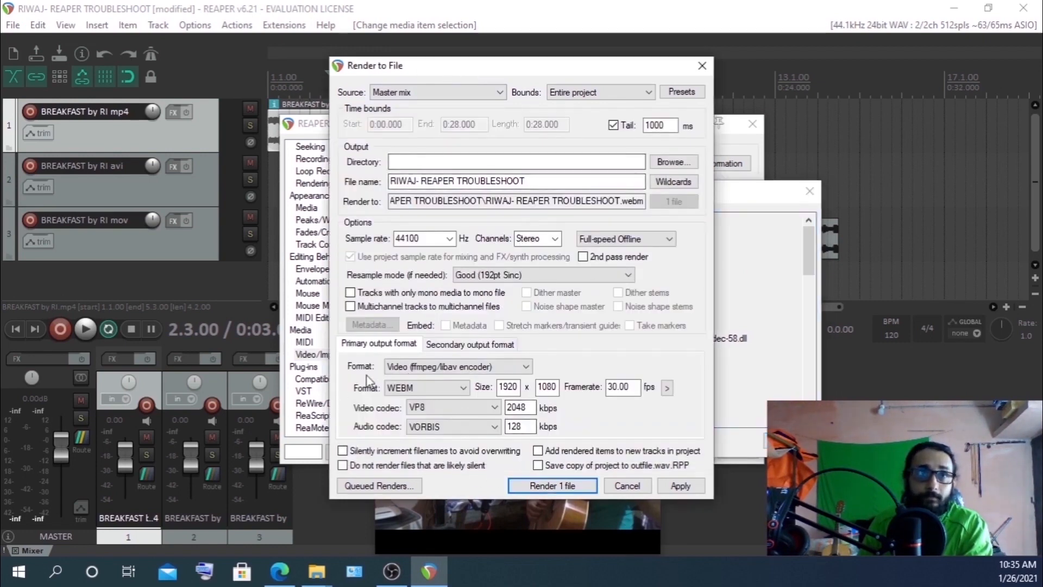
click(406, 370)
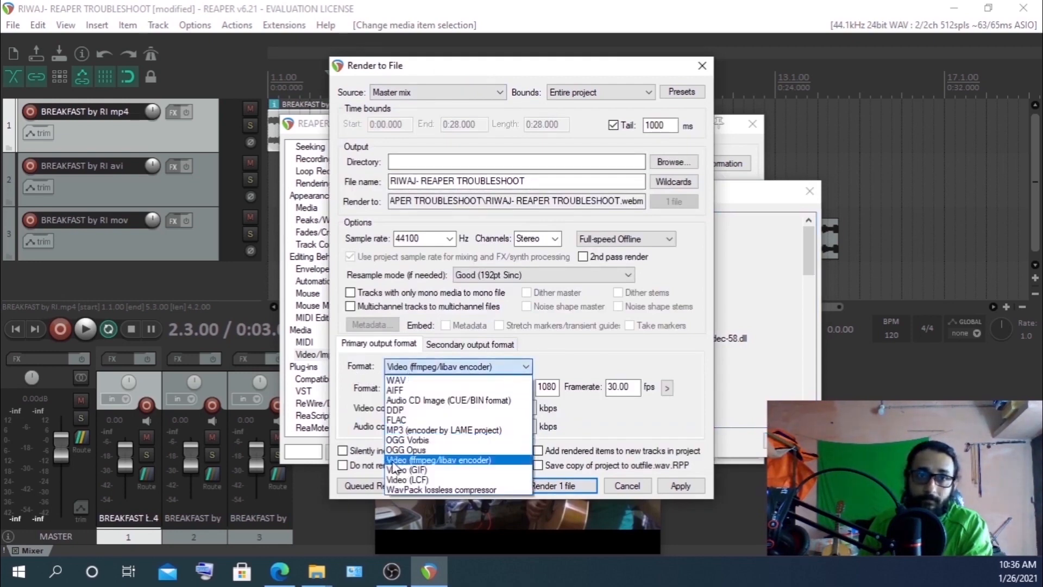
click(419, 461)
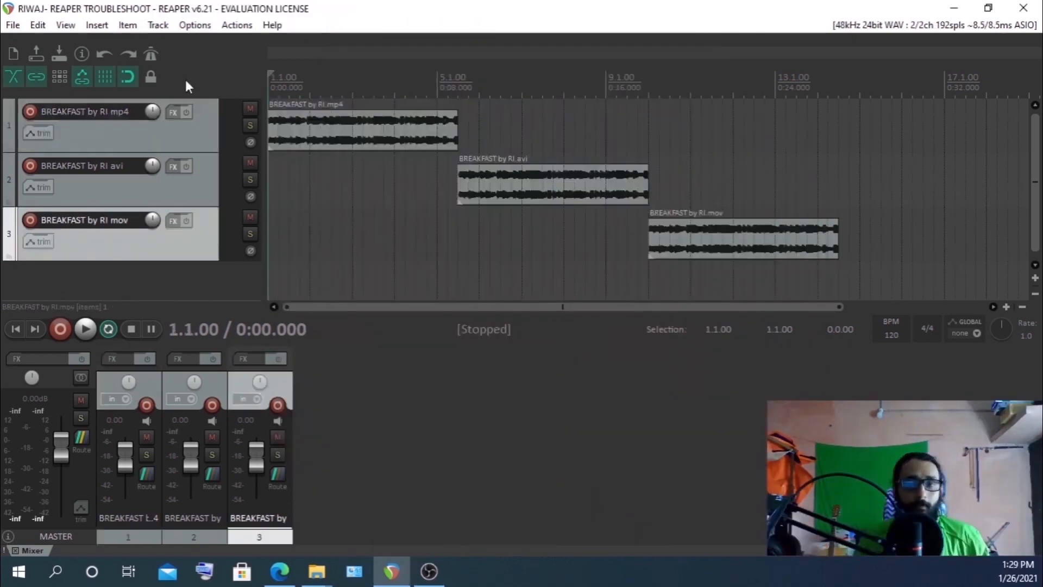
Open Preferences at the Video/Import/Misc page and show the available decoder information, highlighting the ffmpeg DLL's load path
click(195, 26)
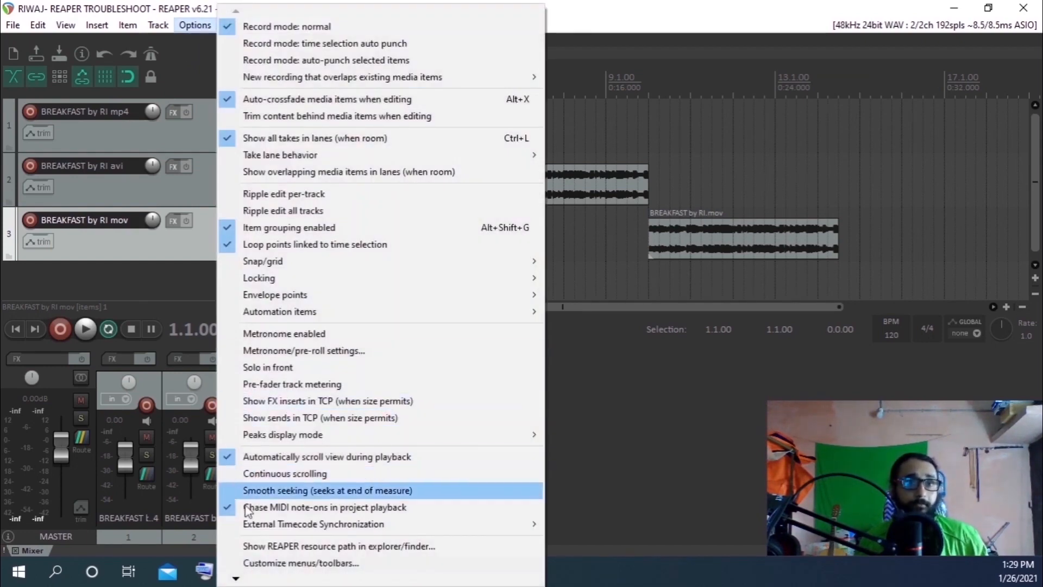
mouse_move(240, 581)
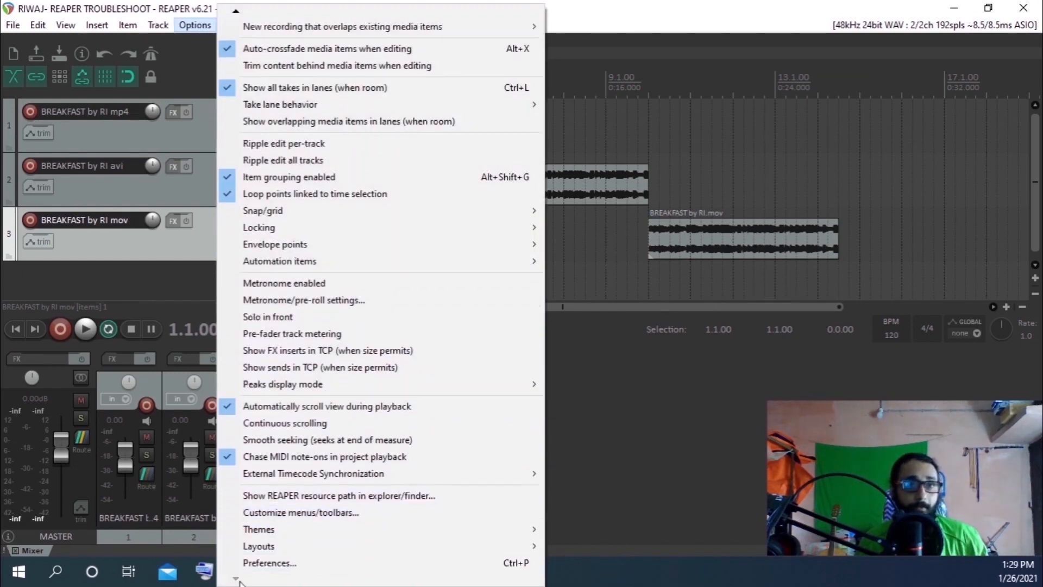
click(269, 562)
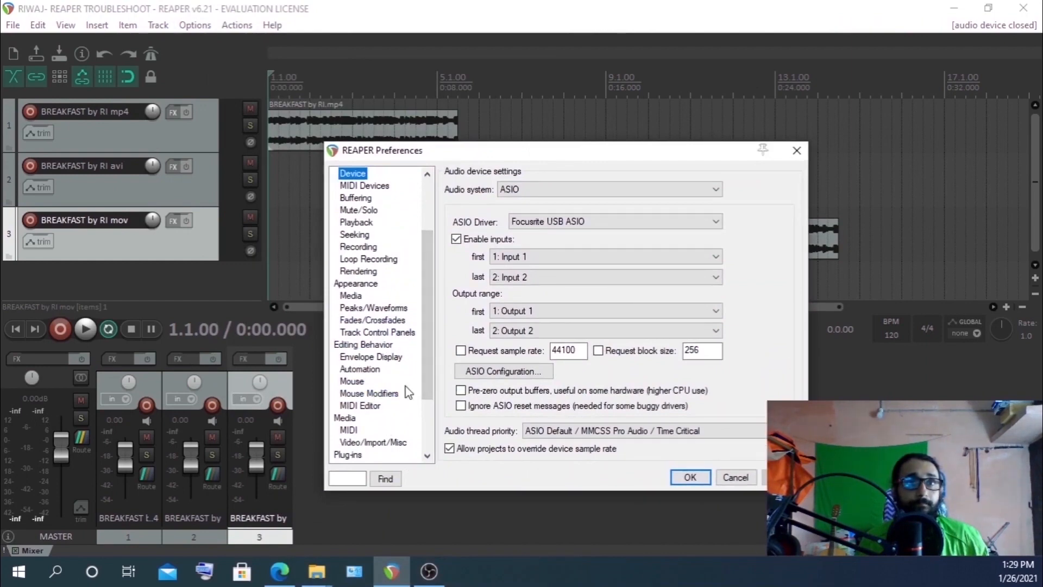
click(383, 442)
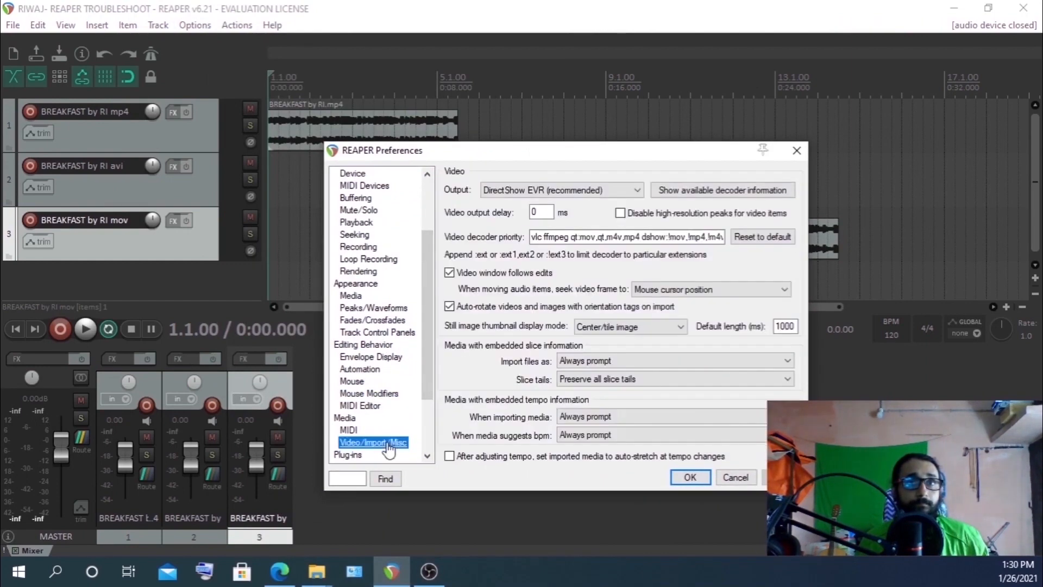
click(699, 191)
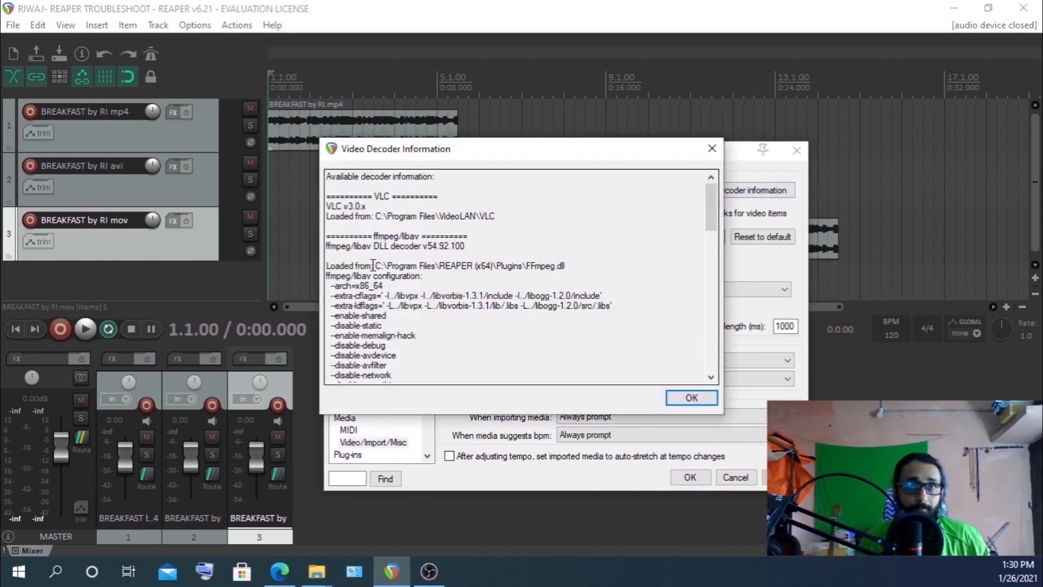
drag(375, 266, 568, 269)
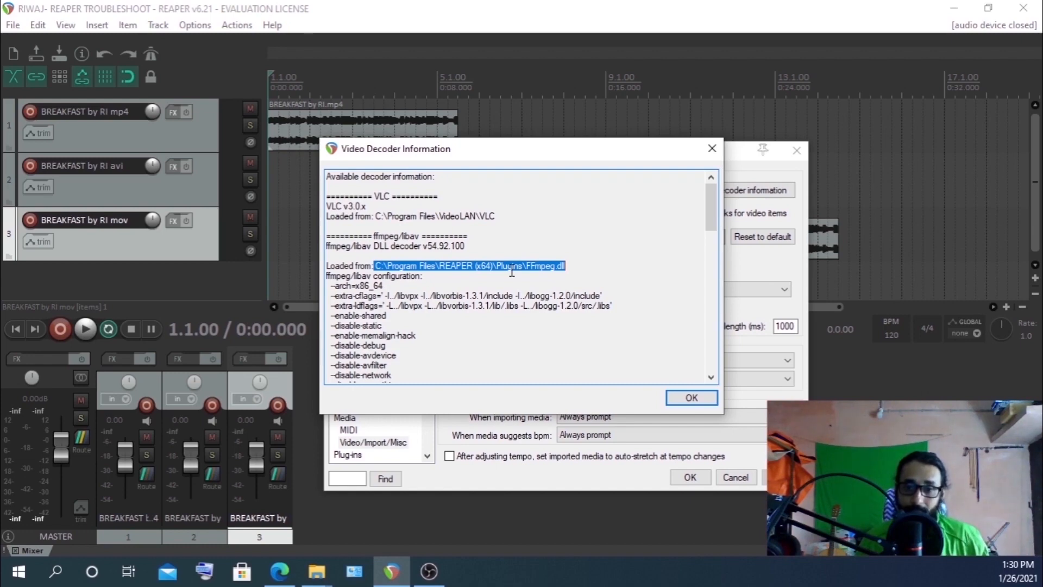
click(712, 149)
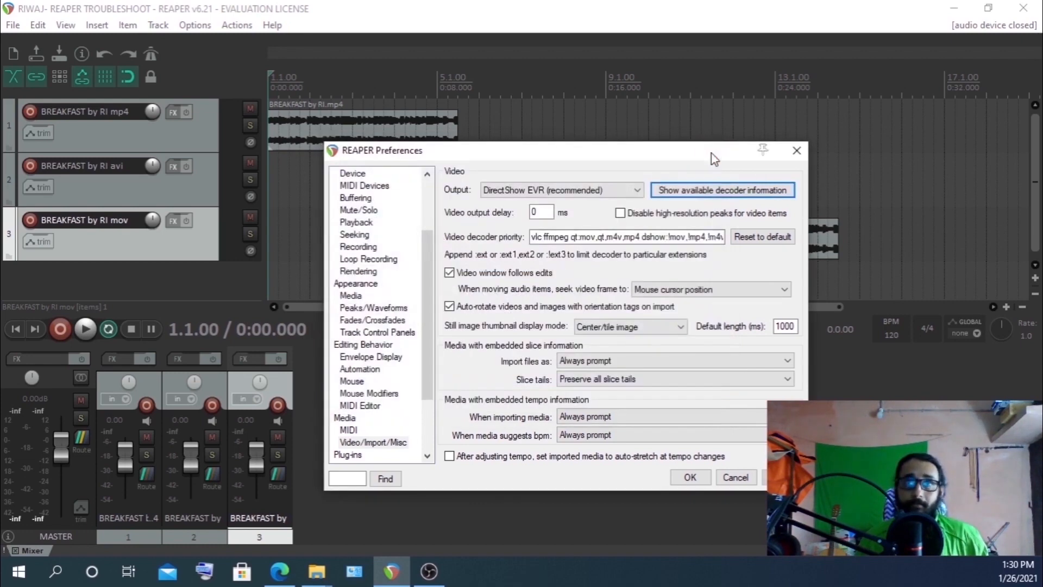
Open Render to File, choose Video (ffmpeg/libav encoder), review the container options, close the dialog and reopen the decoder information
click(17, 26)
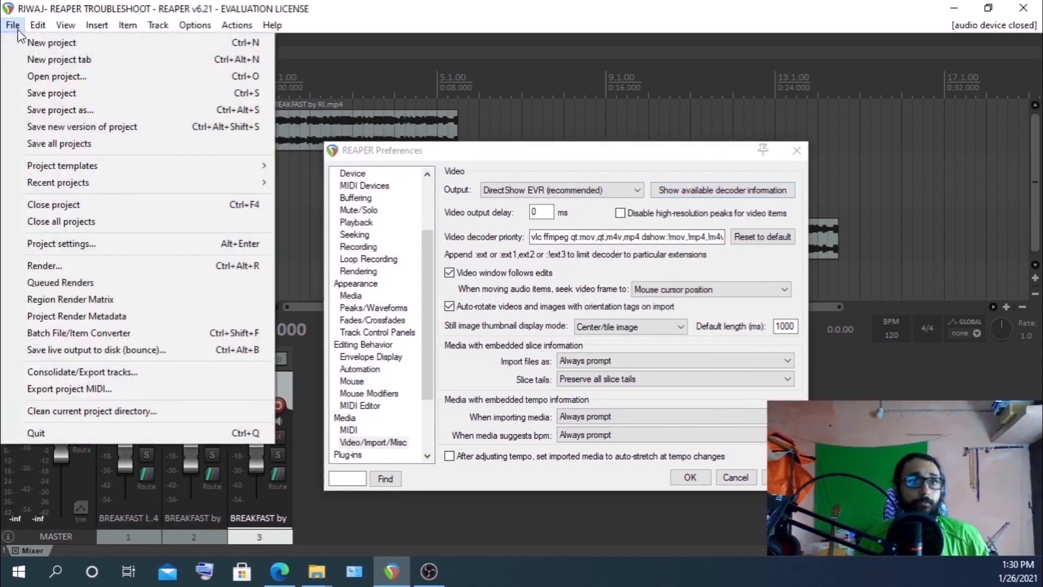
click(62, 265)
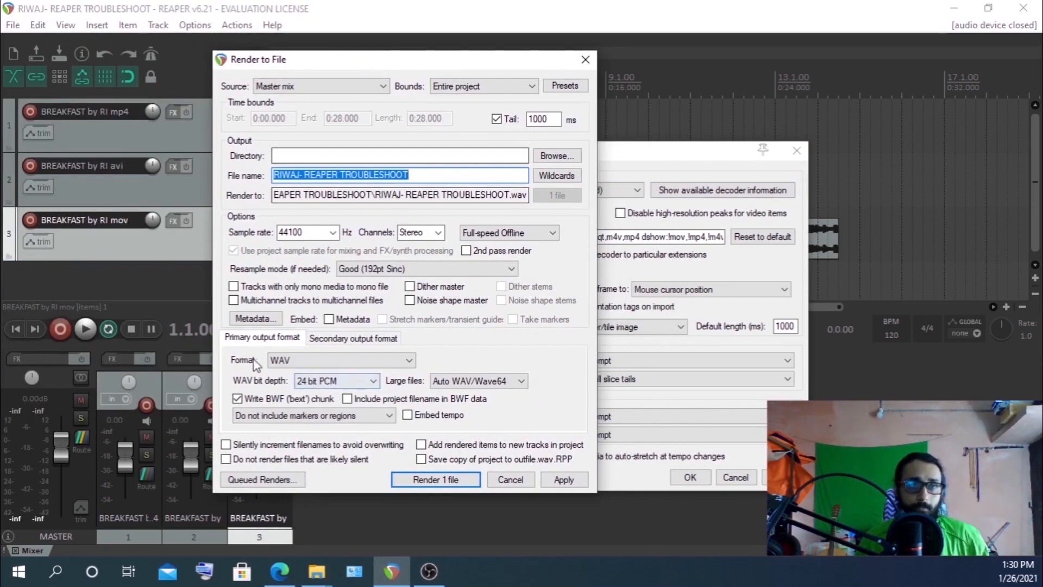
click(307, 361)
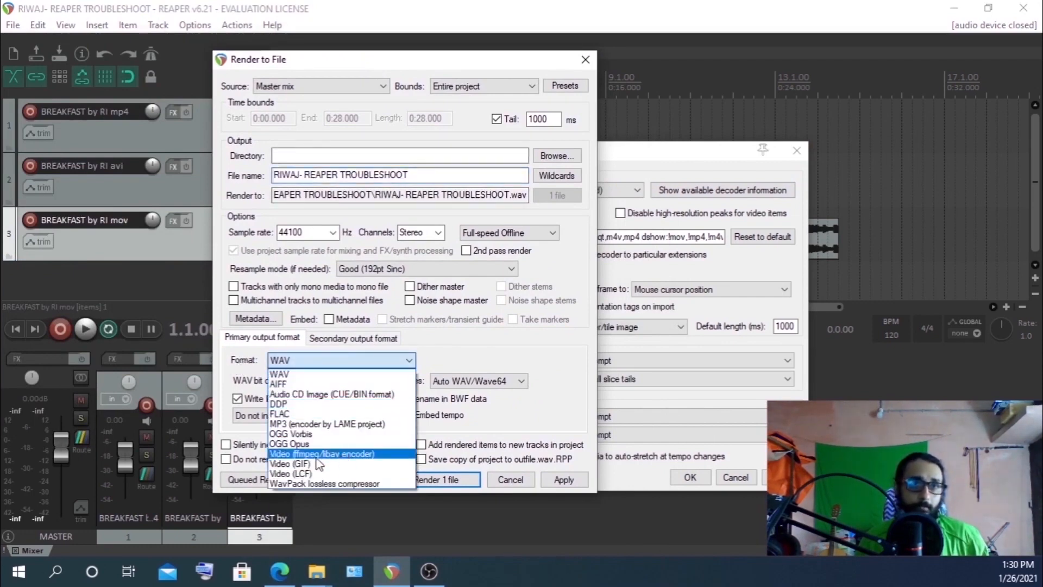
click(288, 455)
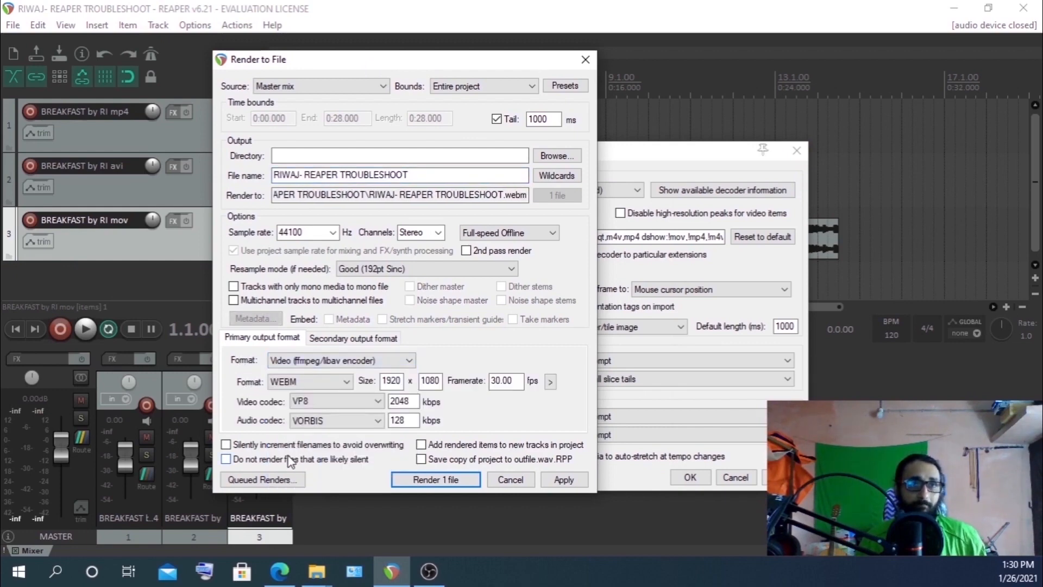
click(313, 382)
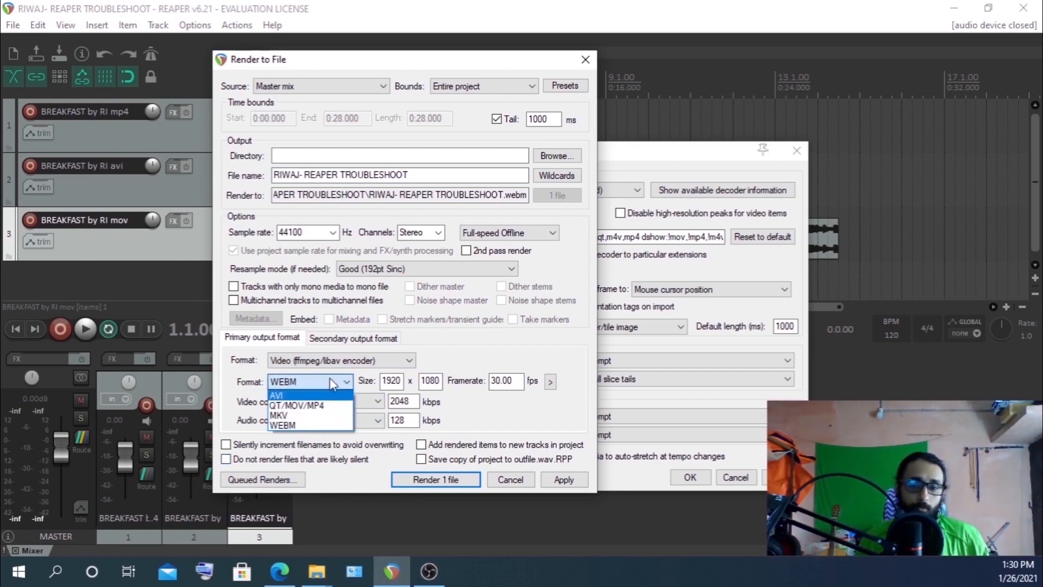
click(591, 60)
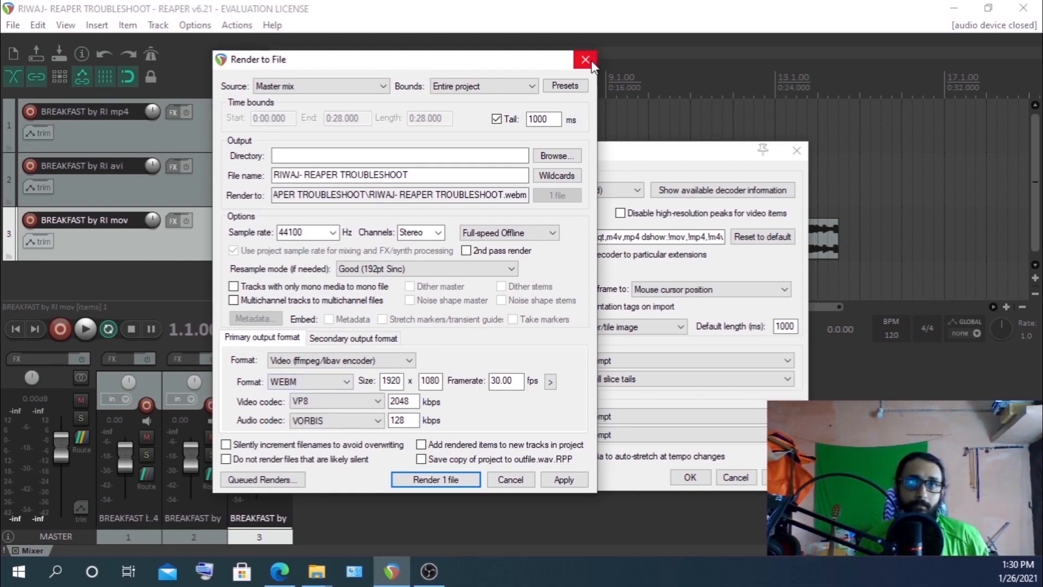
click(591, 60)
click(704, 191)
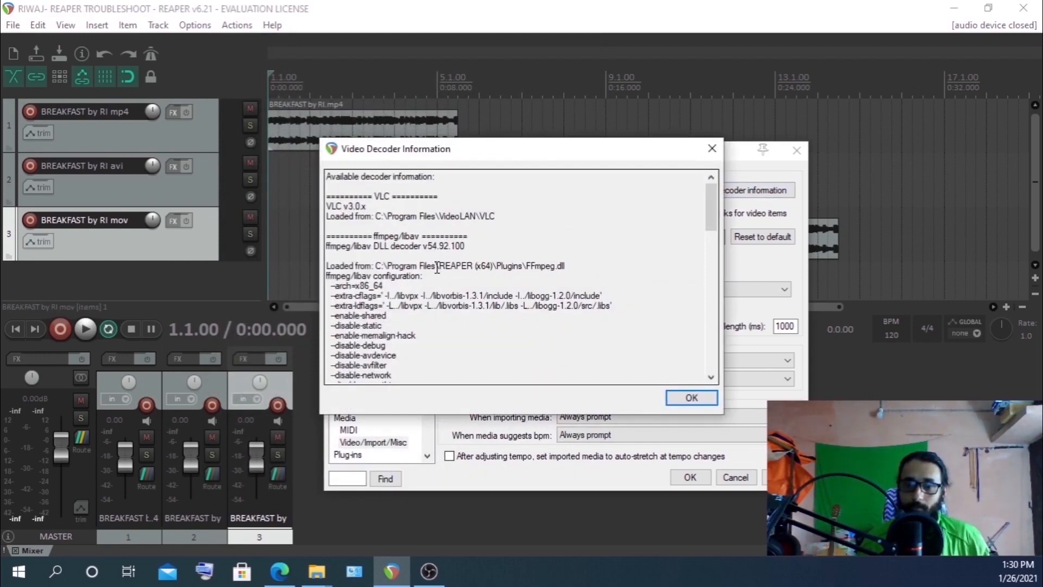
Open the ffmpeg FOR REAPER DAW archive and browse into 4.1.3 > 64-bit OS to select ffmpeg-4.1.3-shared-for-reaper-main.zip
click(954, 9)
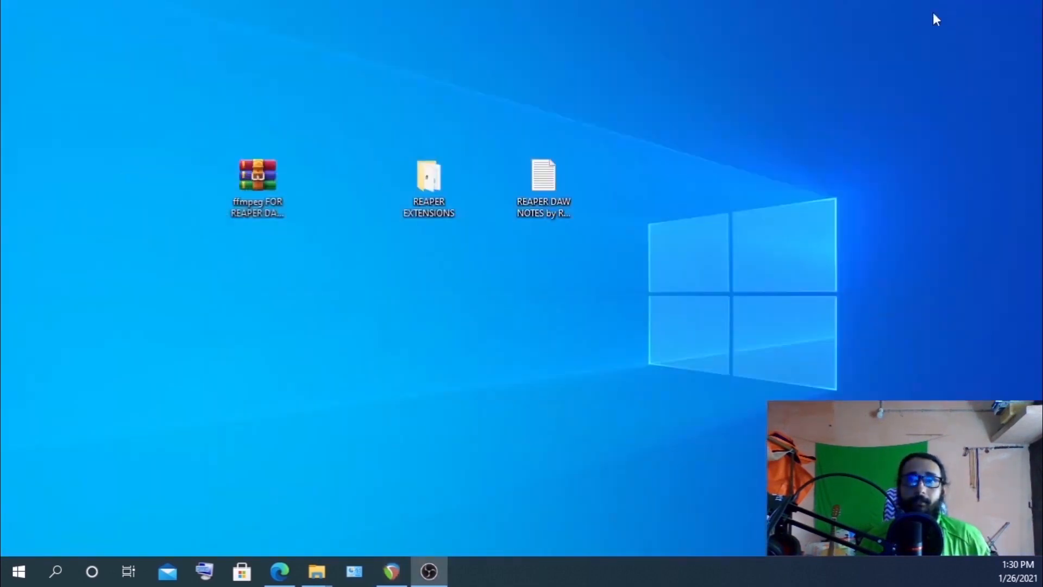
click(248, 177)
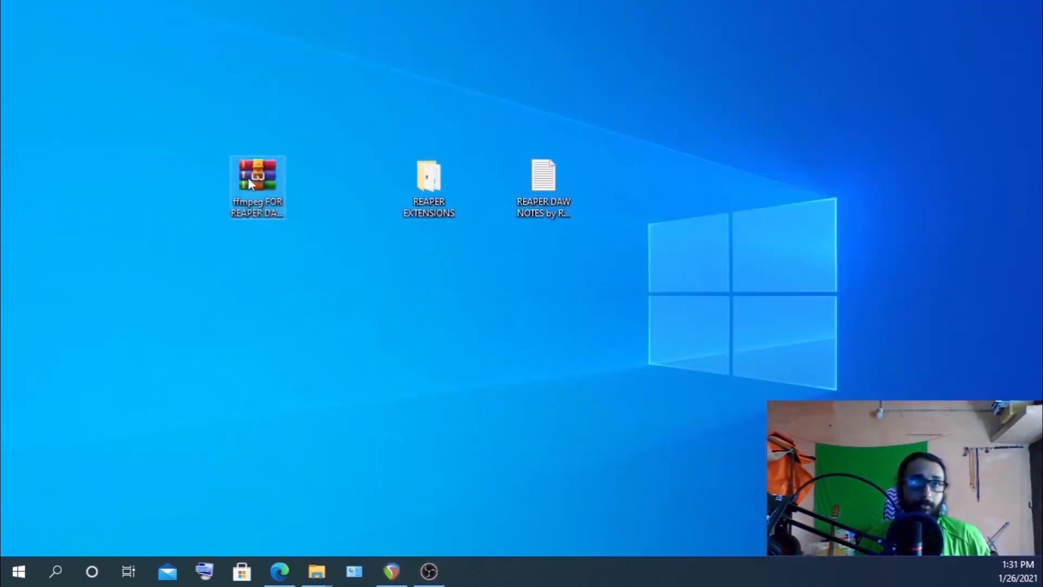
double_click(248, 177)
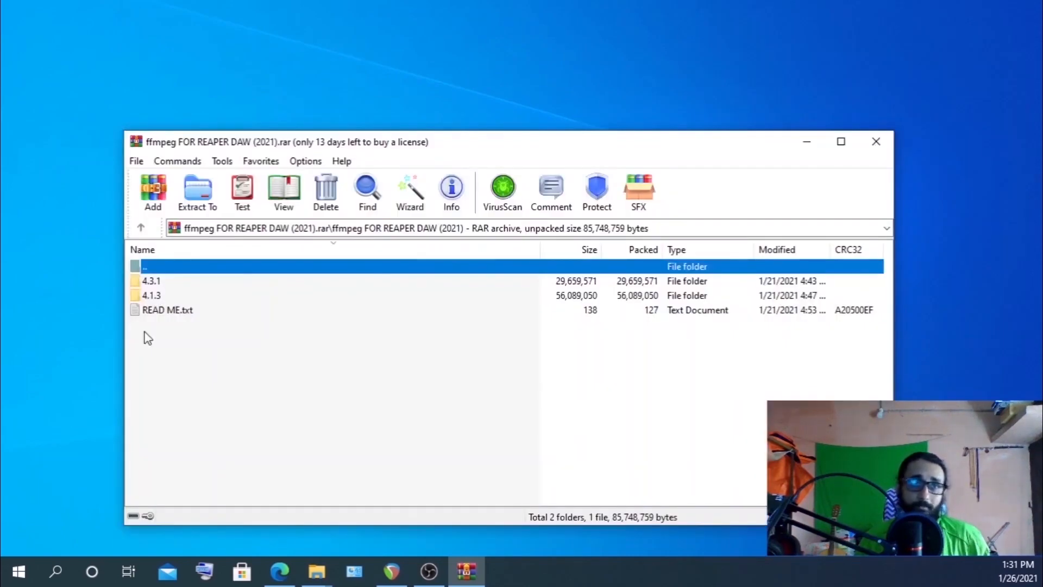
double_click(152, 296)
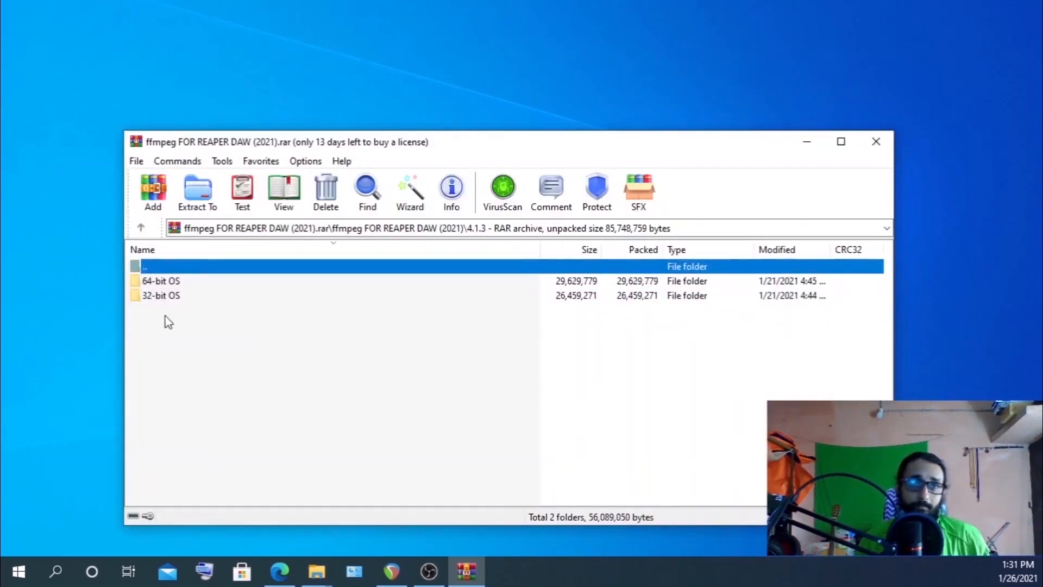
double_click(155, 283)
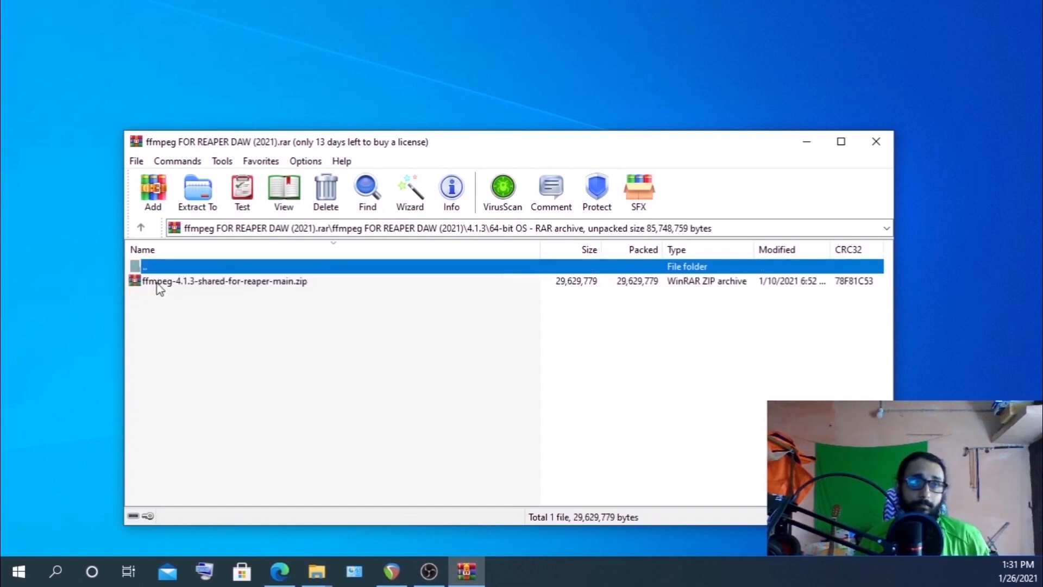
click(191, 288)
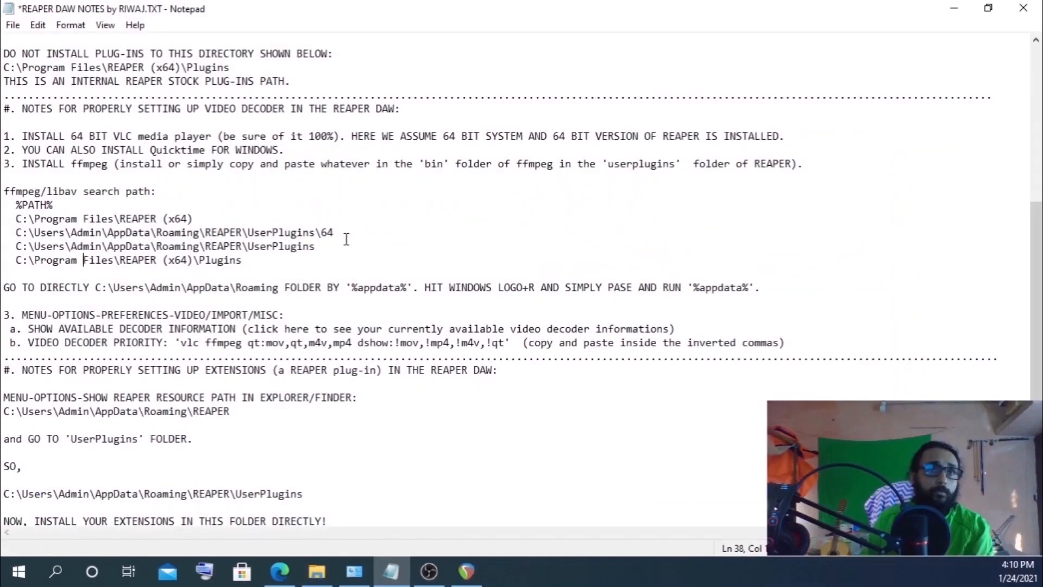
Show REAPER's resource path in Explorer and open the UserPlugins folder
scroll(346, 238, down, 2)
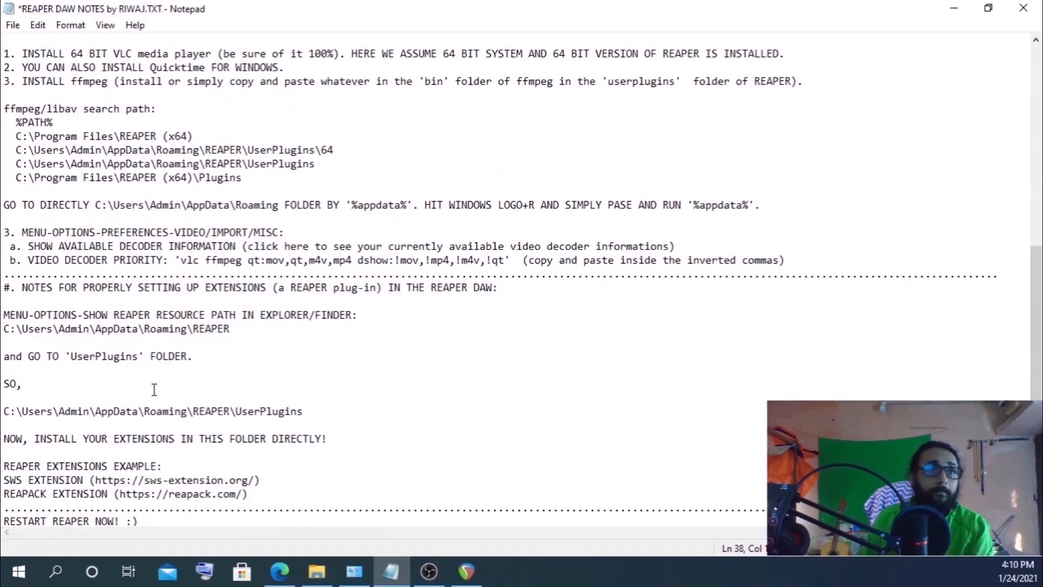
scroll(153, 393, down, 1)
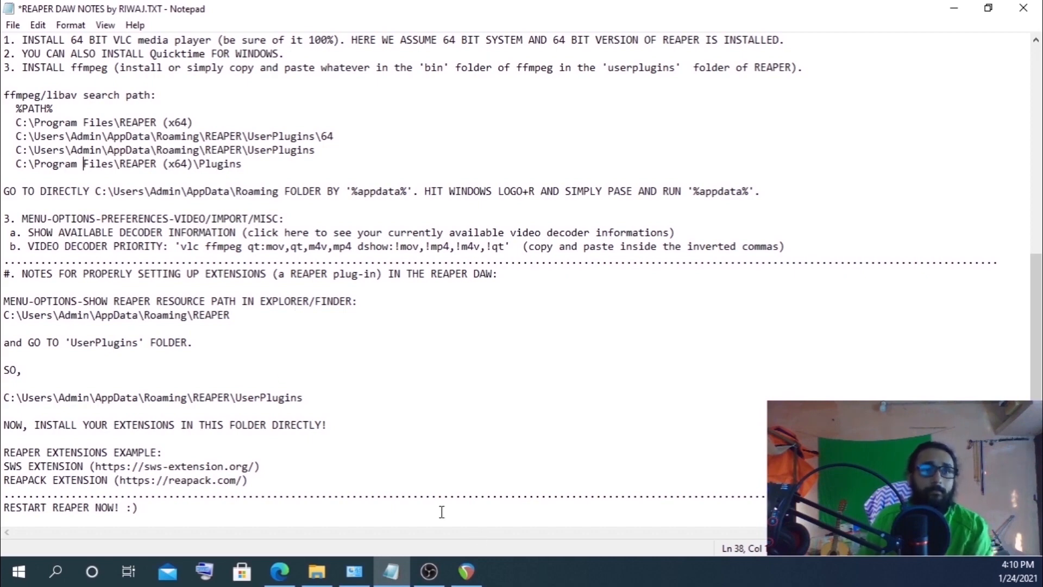
click(466, 567)
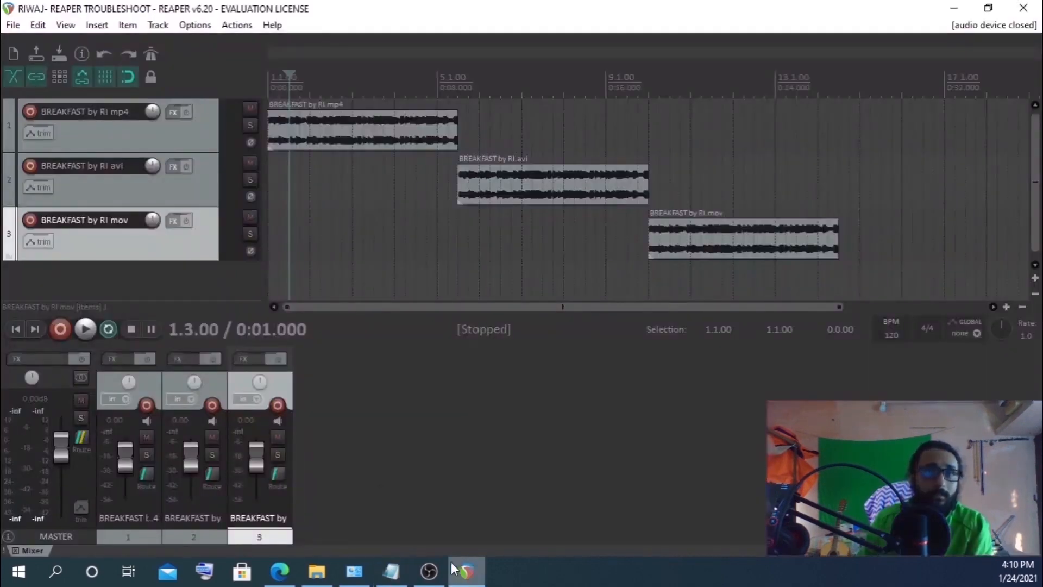
click(197, 32)
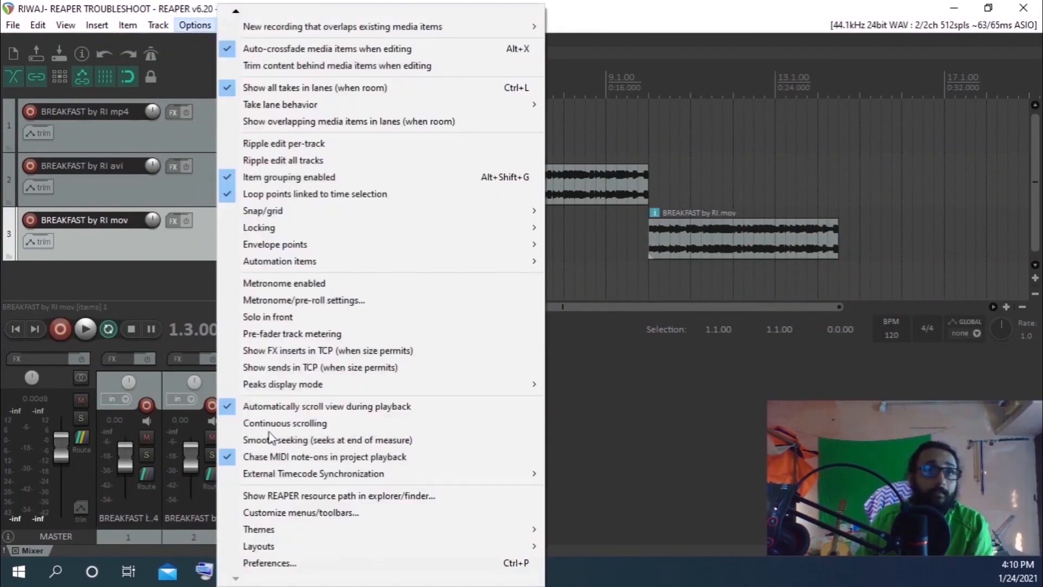
click(283, 493)
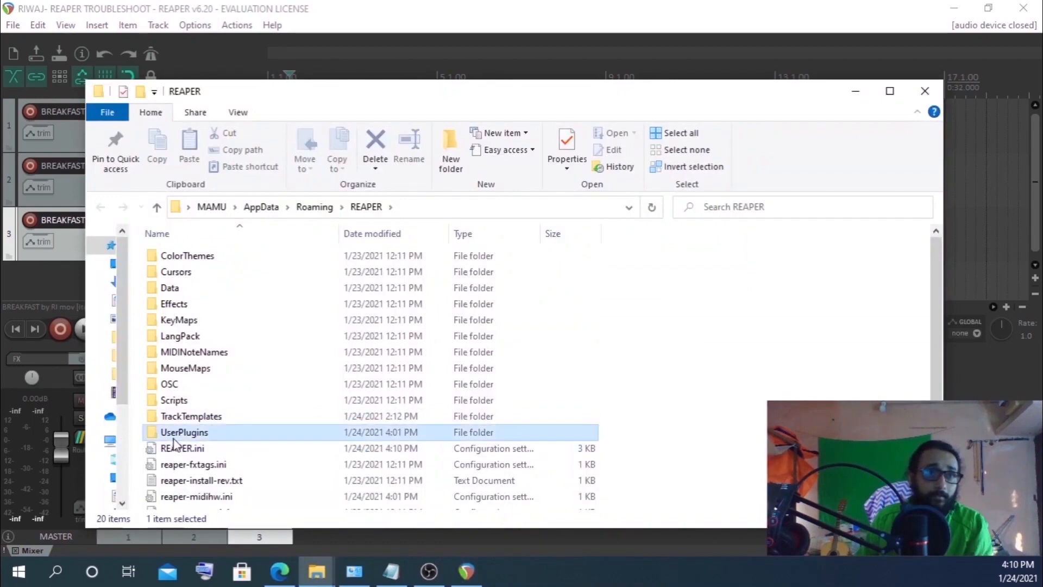
double_click(175, 434)
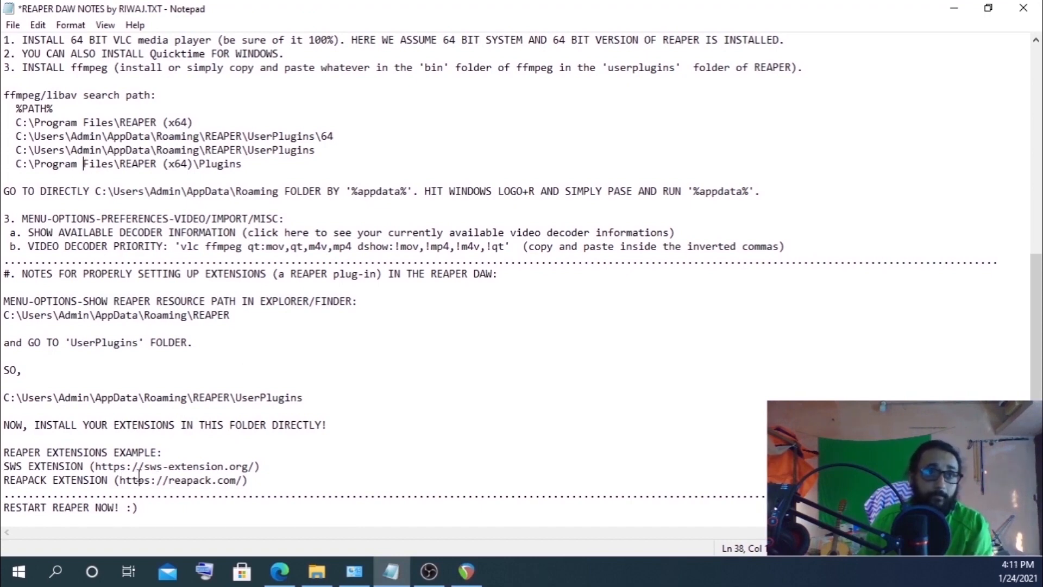
Review the SWS and ReaPack extension web pages listed in the notes
drag(91, 466, 252, 460)
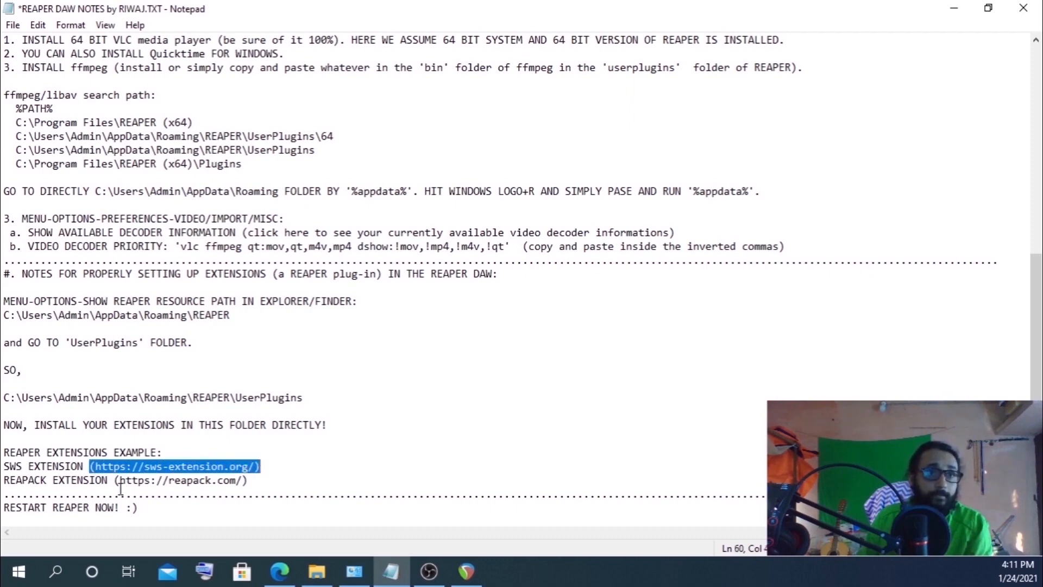
drag(115, 480, 264, 478)
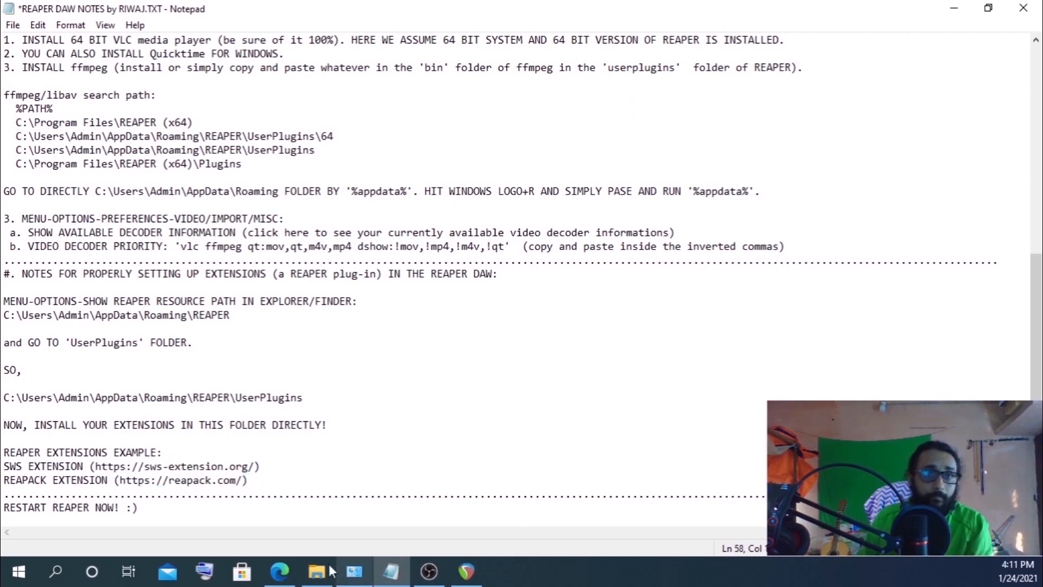
click(280, 570)
click(611, 13)
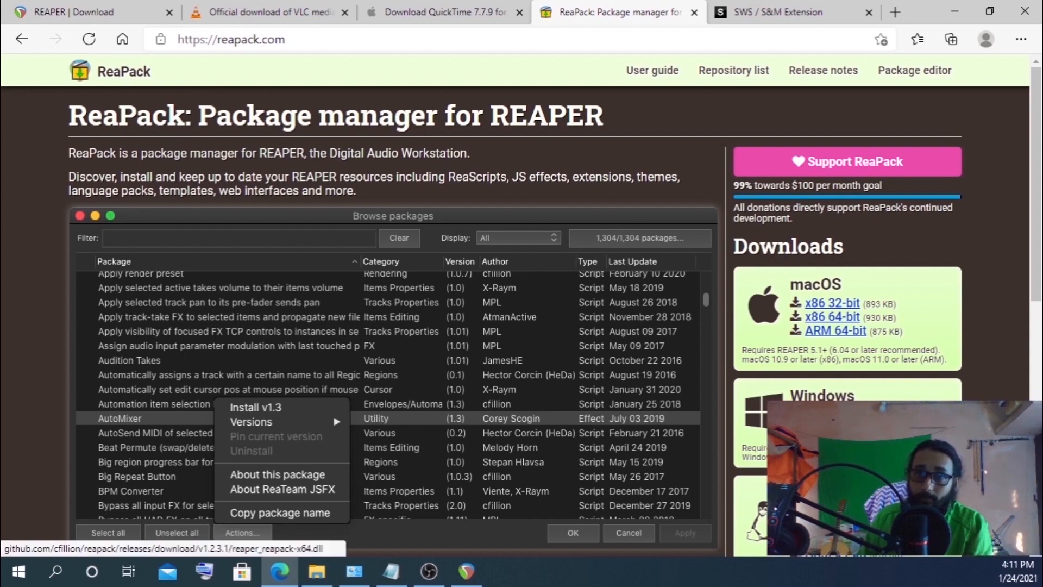
click(803, 12)
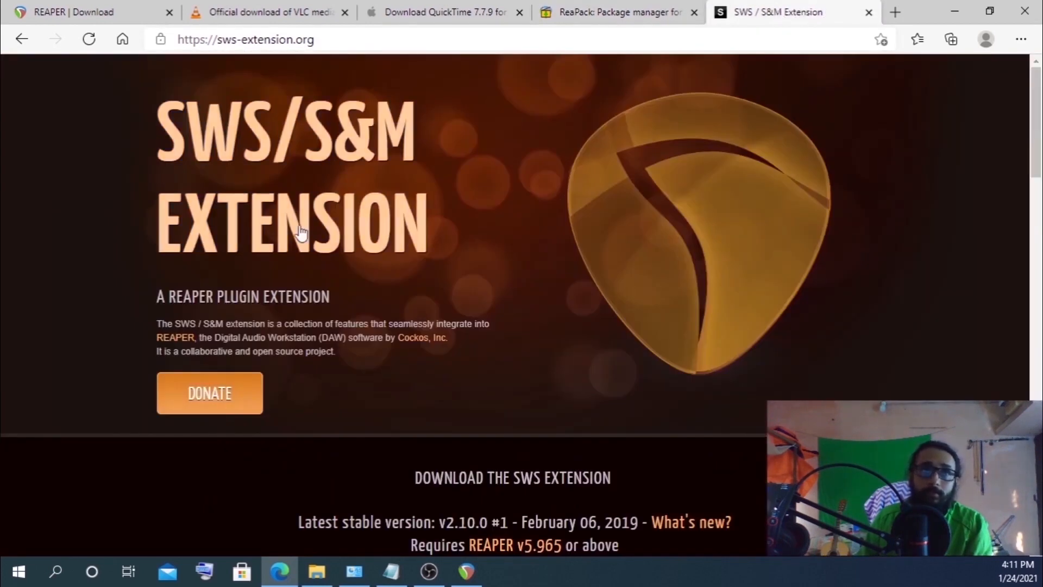
scroll(581, 389, down, 4)
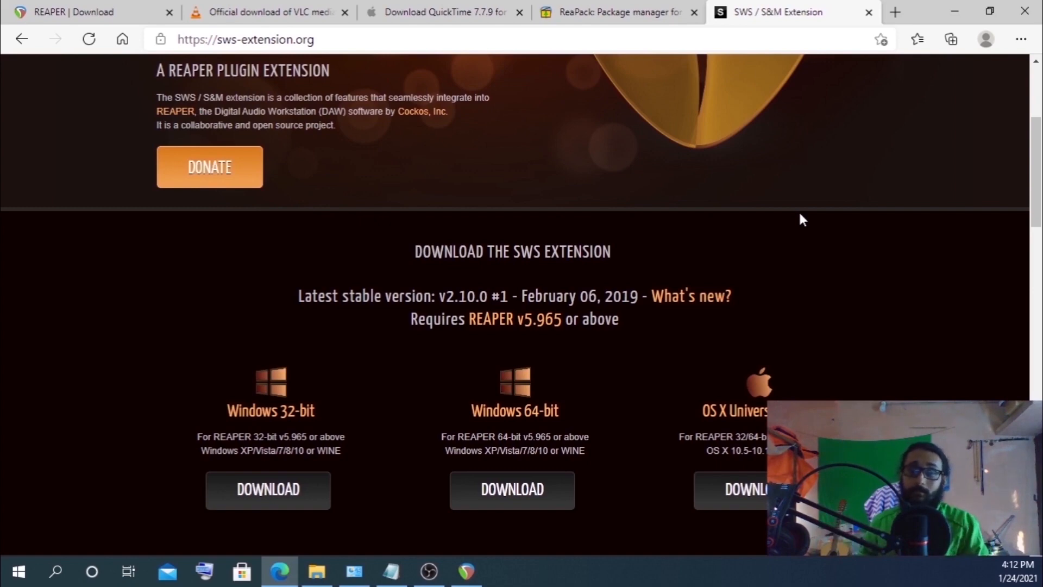
key(ctrl+shift+Tab)
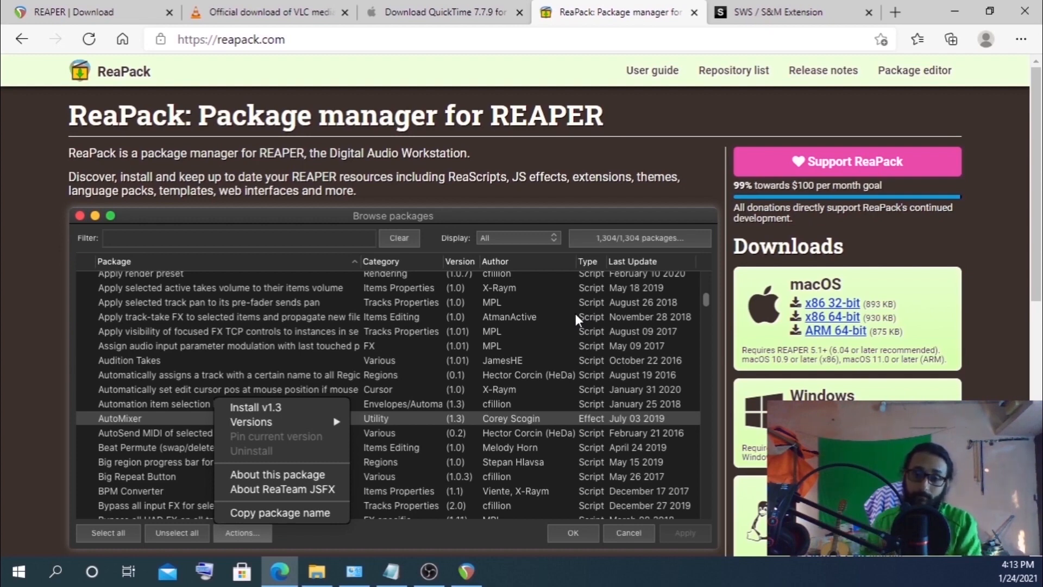
click(955, 10)
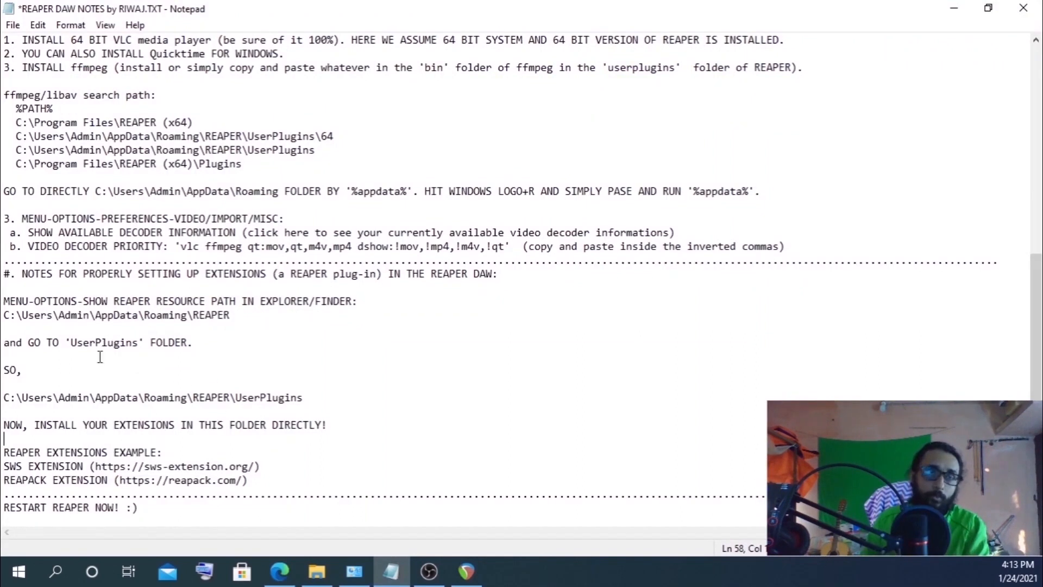
Highlight the UserPlugins folder name in the notes file
drag(72, 343, 139, 344)
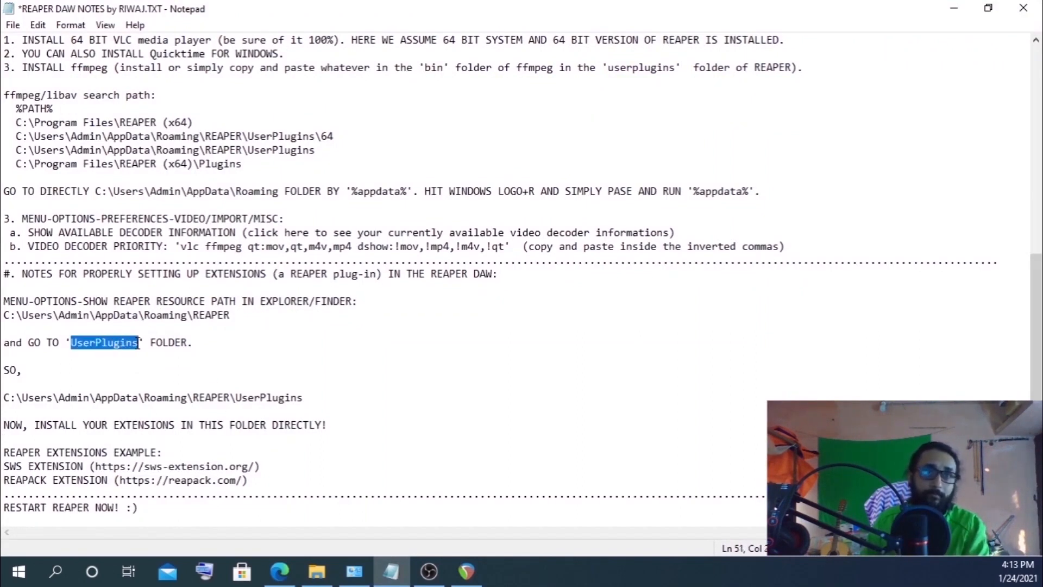
click(351, 189)
click(357, 365)
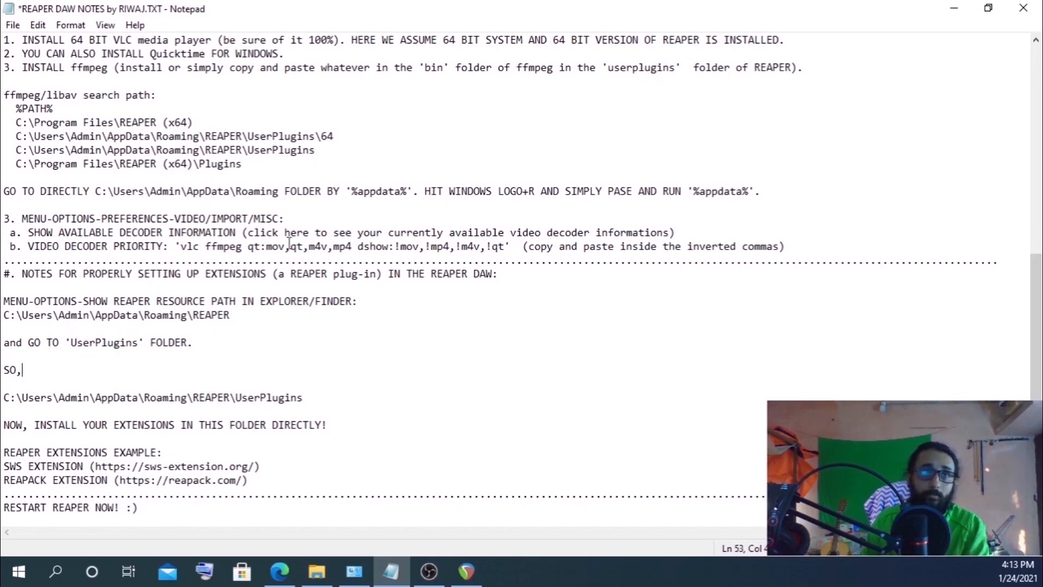
Highlight %appdata% in the notes file's instructions for reaching the Roaming folder
drag(352, 190, 406, 191)
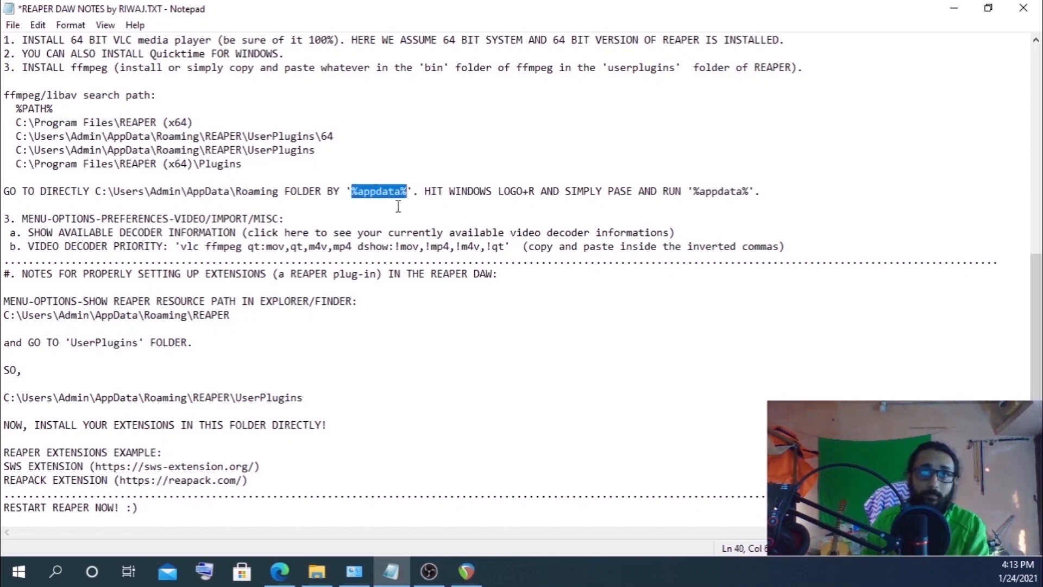
click(289, 370)
Show REAPER's resource path in Explorer, open the UserPlugins folder to check its ffmpeg files, and close it
click(466, 571)
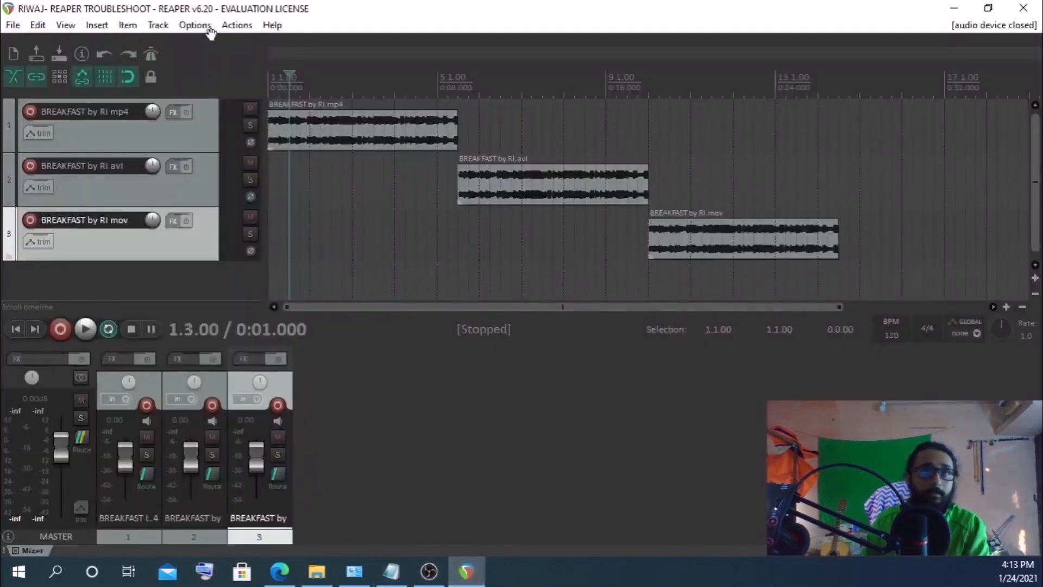
click(192, 26)
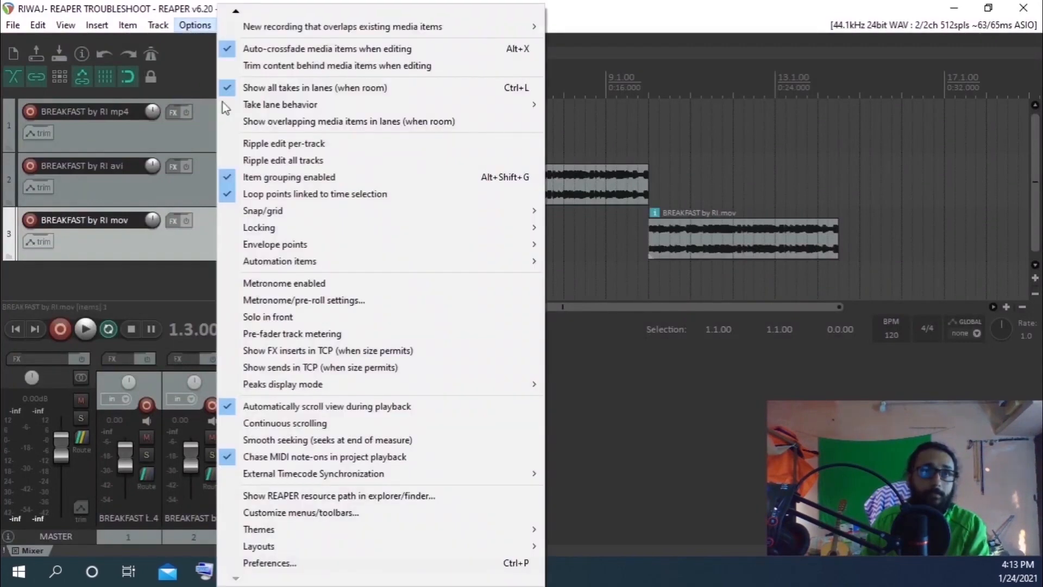
click(279, 495)
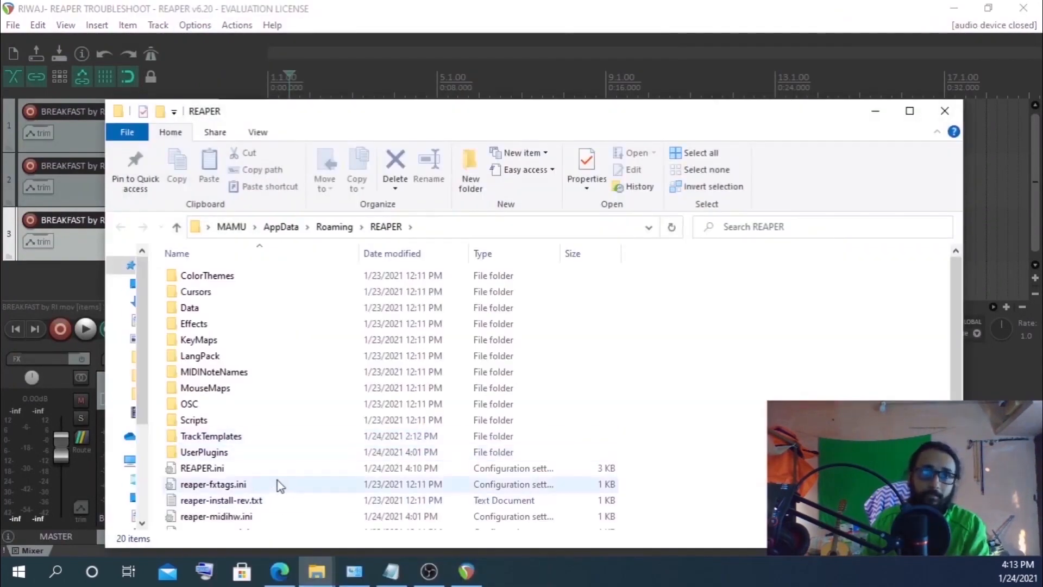
click(205, 454)
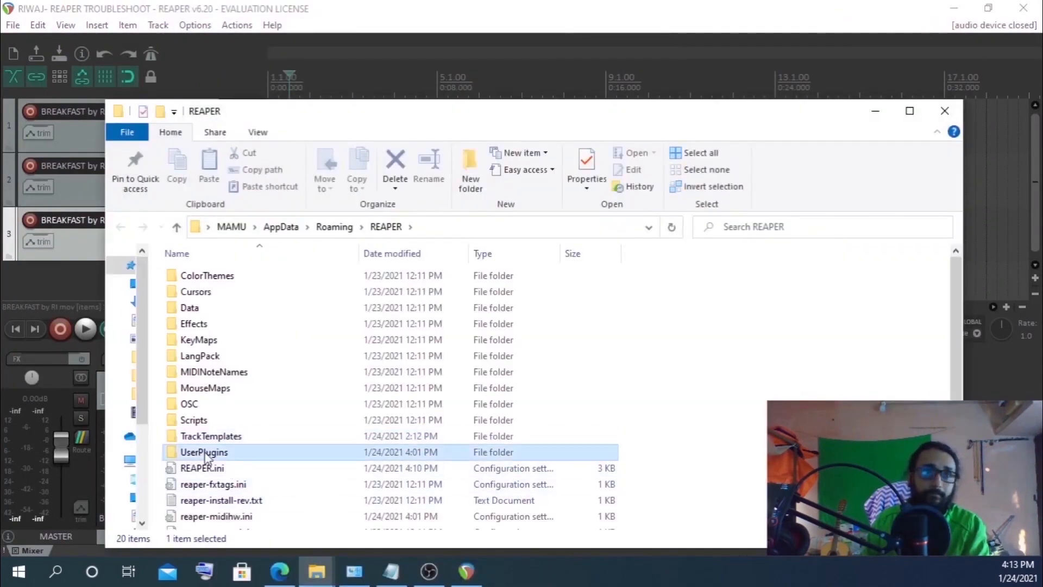
double_click(205, 453)
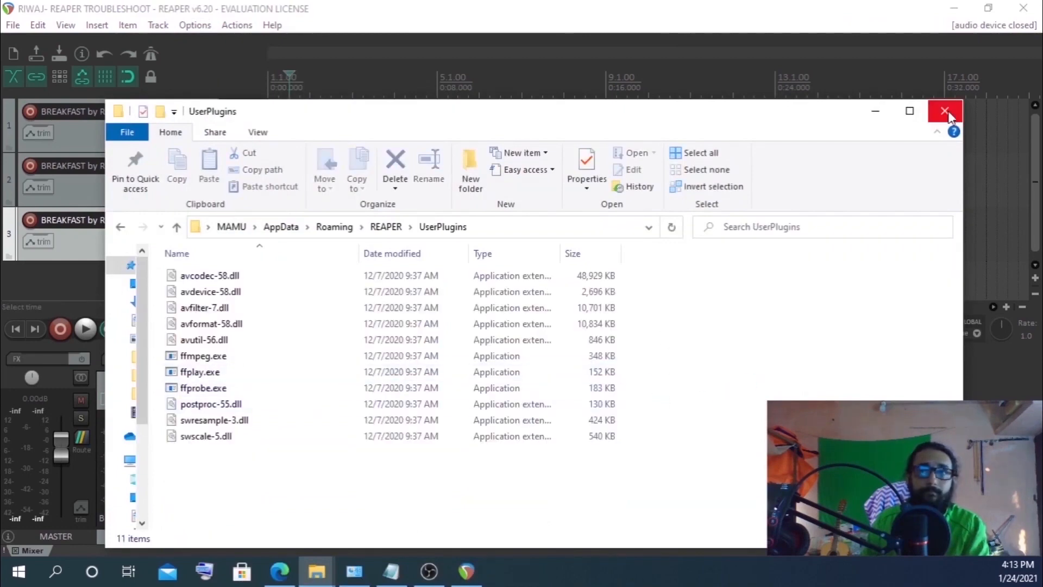
click(945, 110)
Minimize REAPER and open the REAPER EXTENSIONS folder on the desktop to inspect the extension files
click(392, 570)
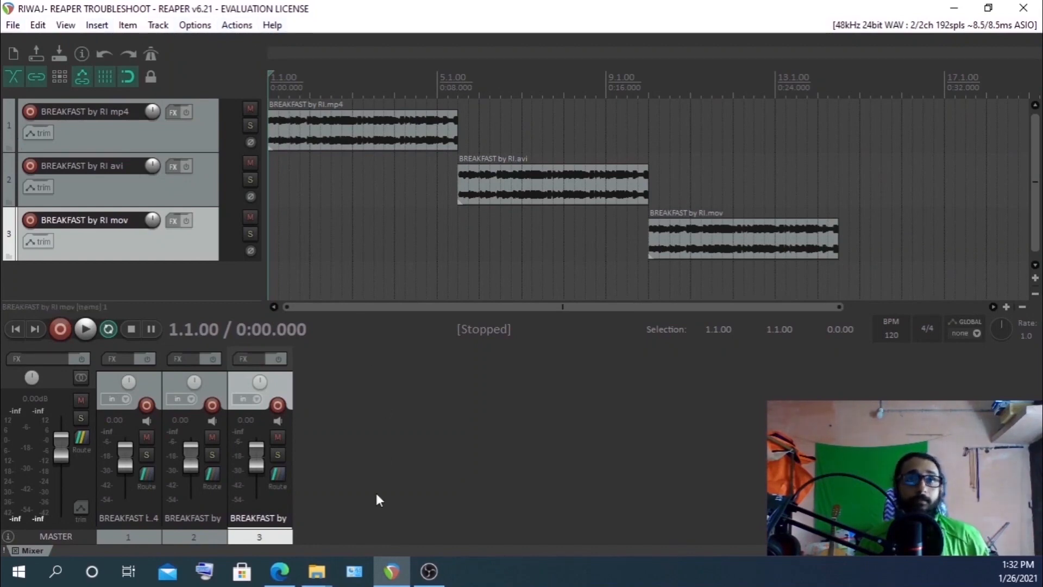
click(393, 574)
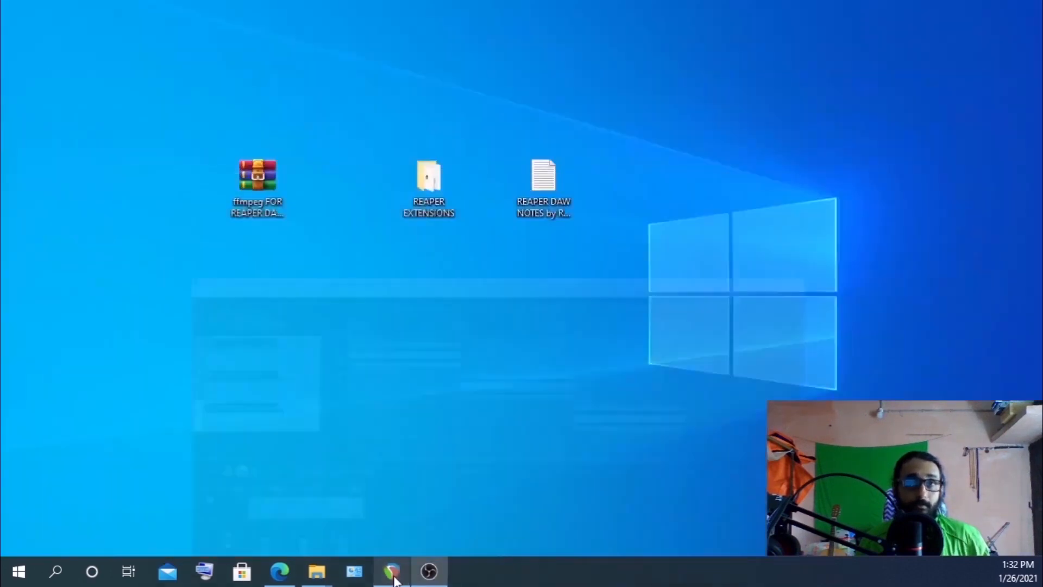
double_click(435, 190)
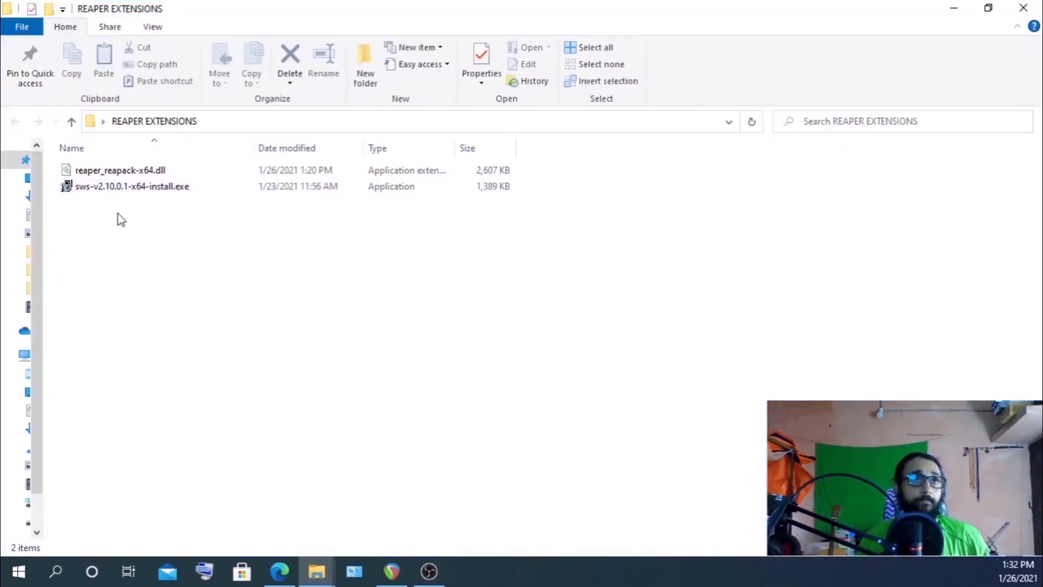
click(92, 190)
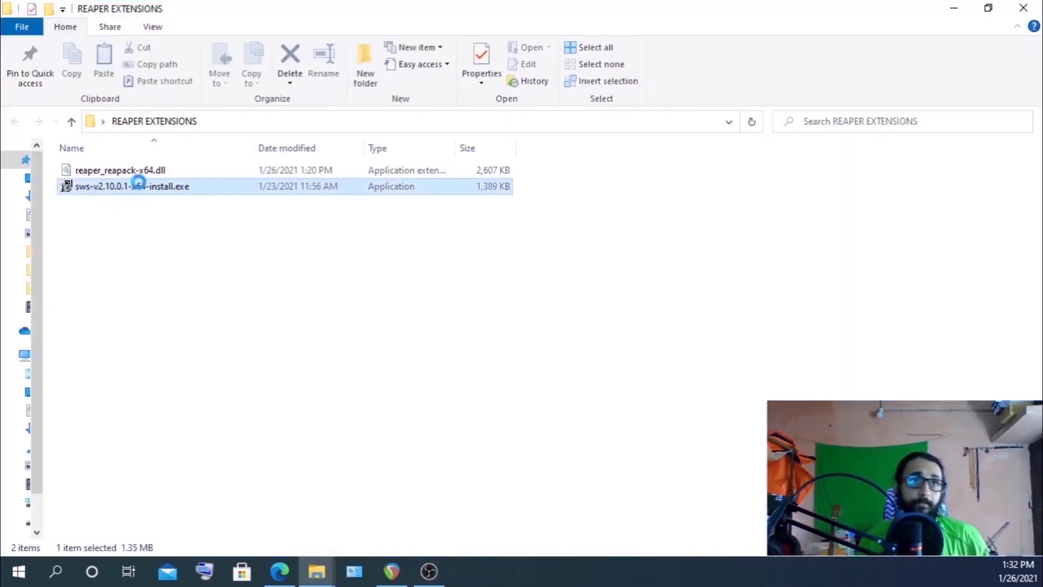
click(134, 175)
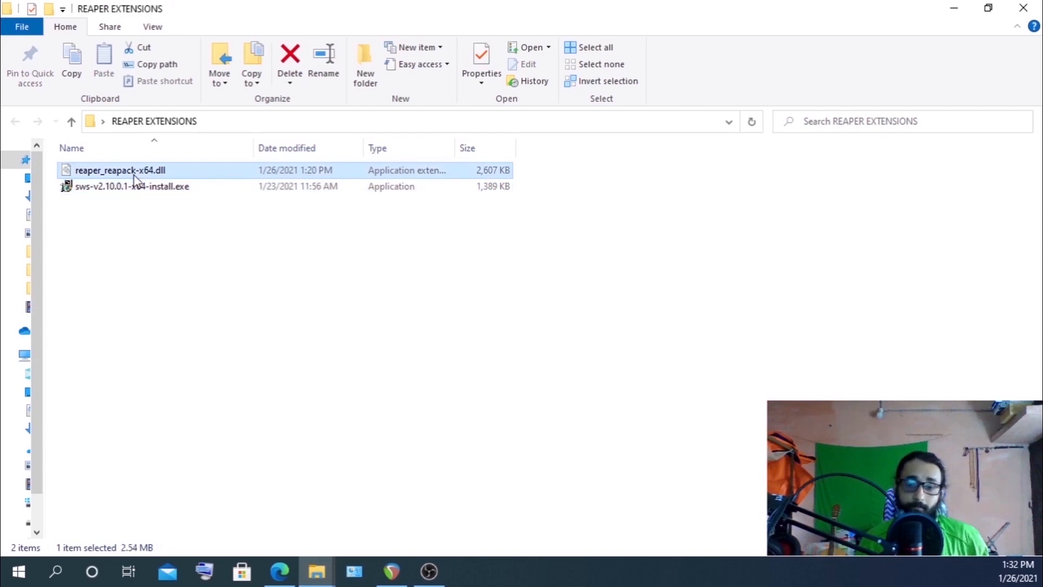
click(128, 278)
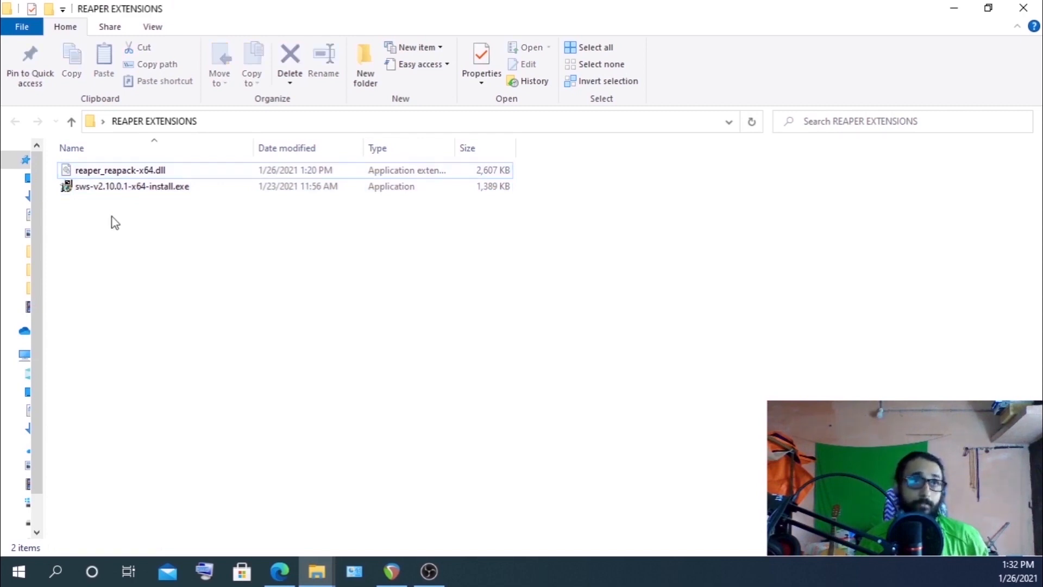
click(95, 191)
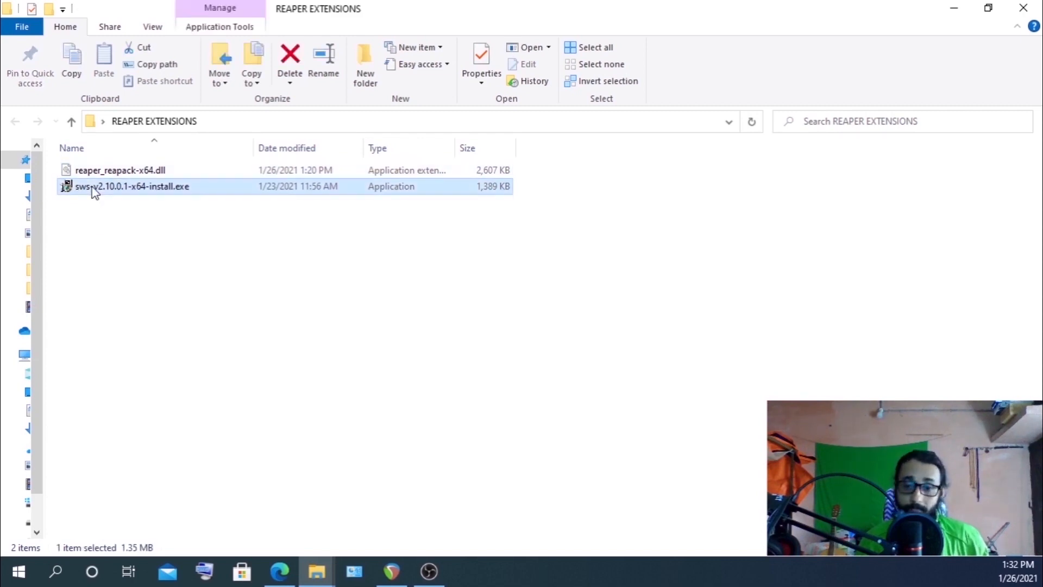
Run sws-v2.10.0.1-x64-install.exe, accept the licence, install into C:\Program Files\REAPER (x64), review the details and close
double_click(95, 192)
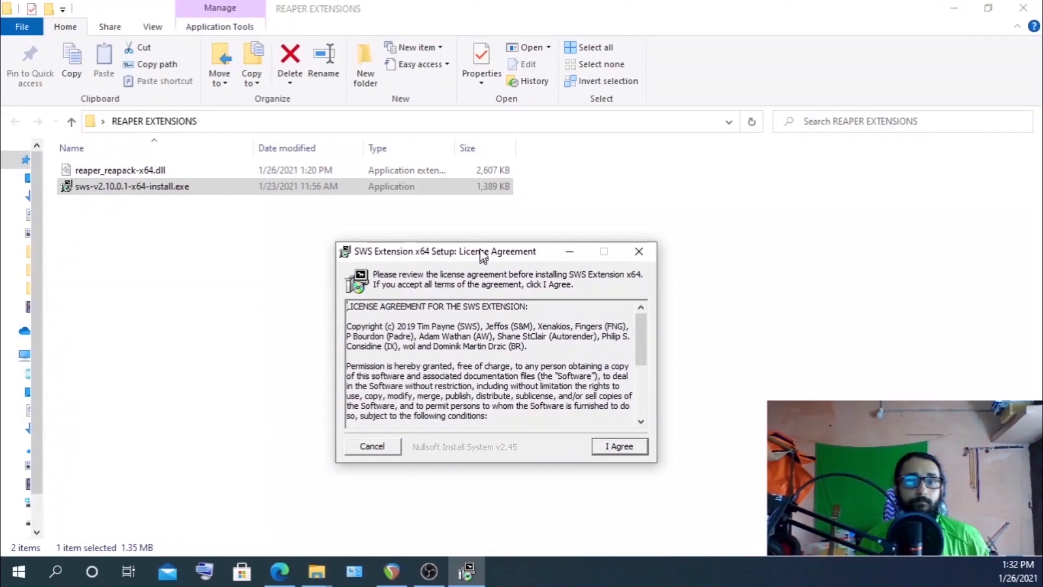
drag(481, 248, 482, 148)
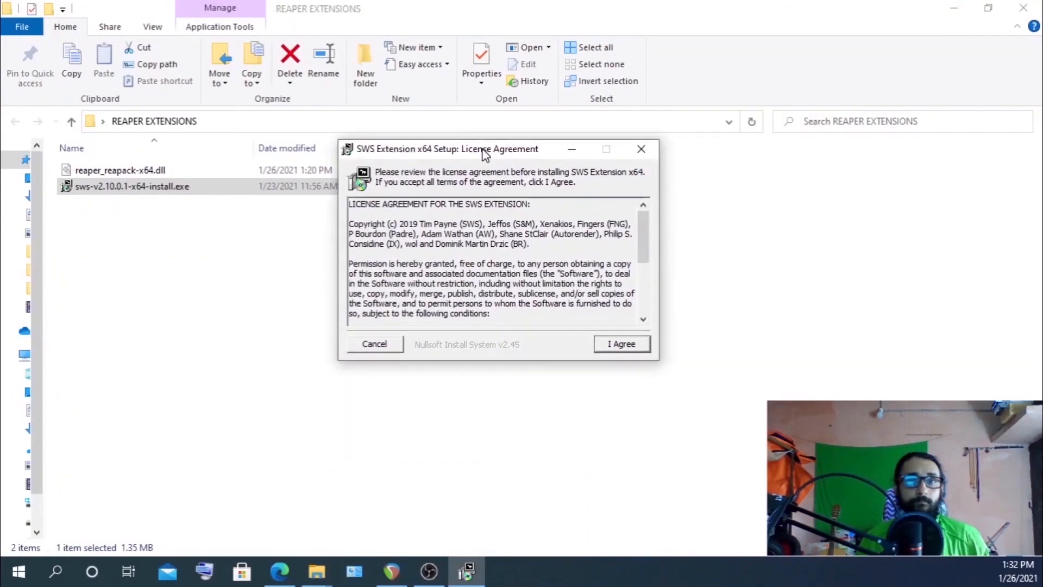
click(612, 347)
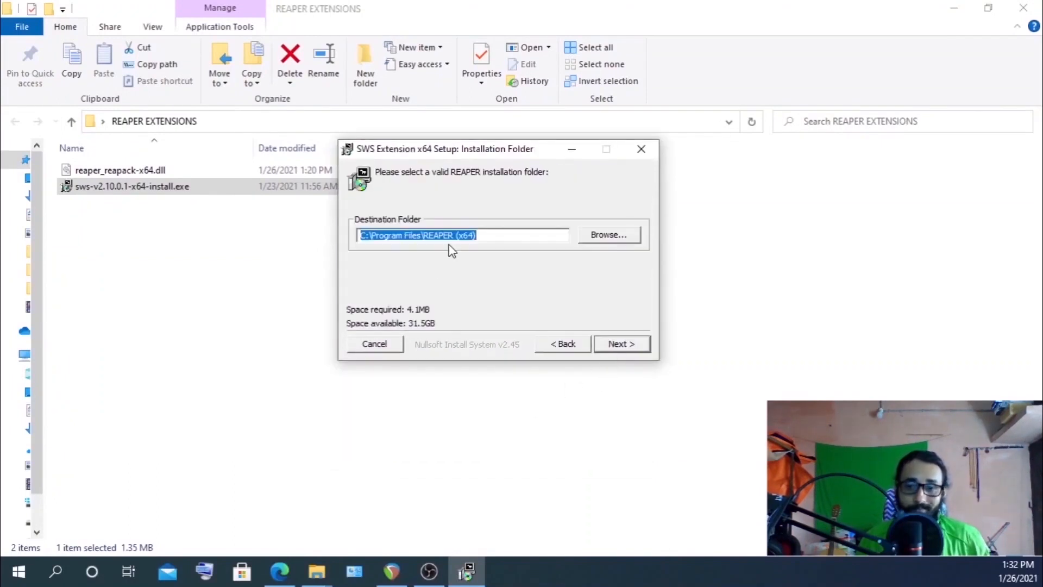
click(634, 352)
click(627, 348)
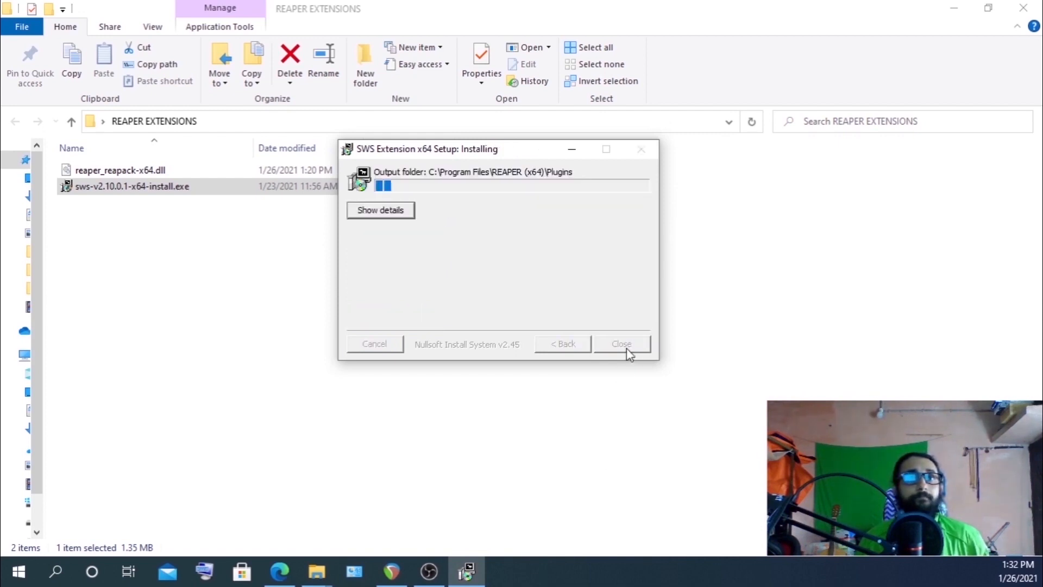
click(388, 211)
scroll(391, 244, up, 15)
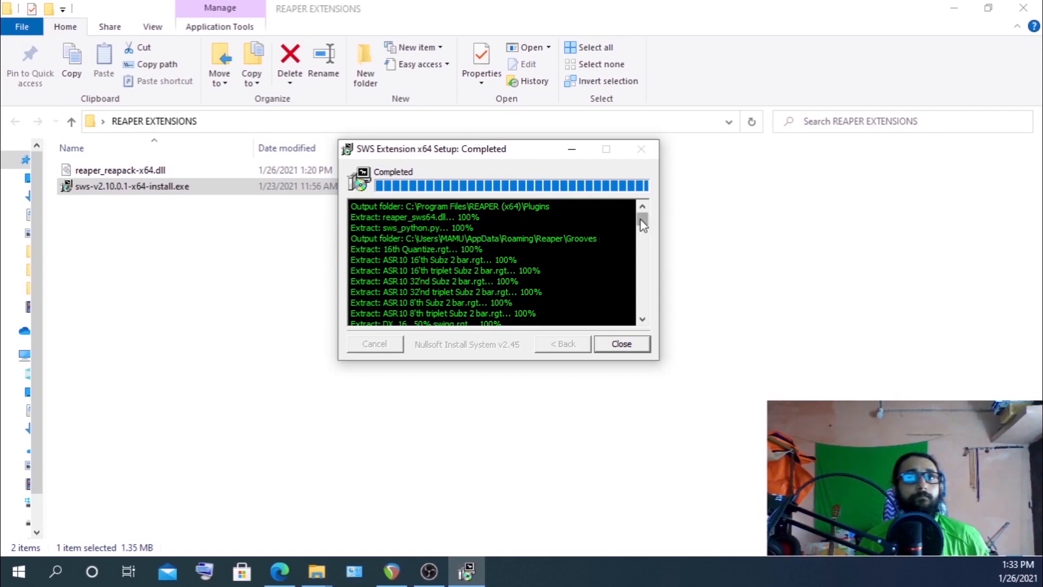
drag(643, 224, 662, 322)
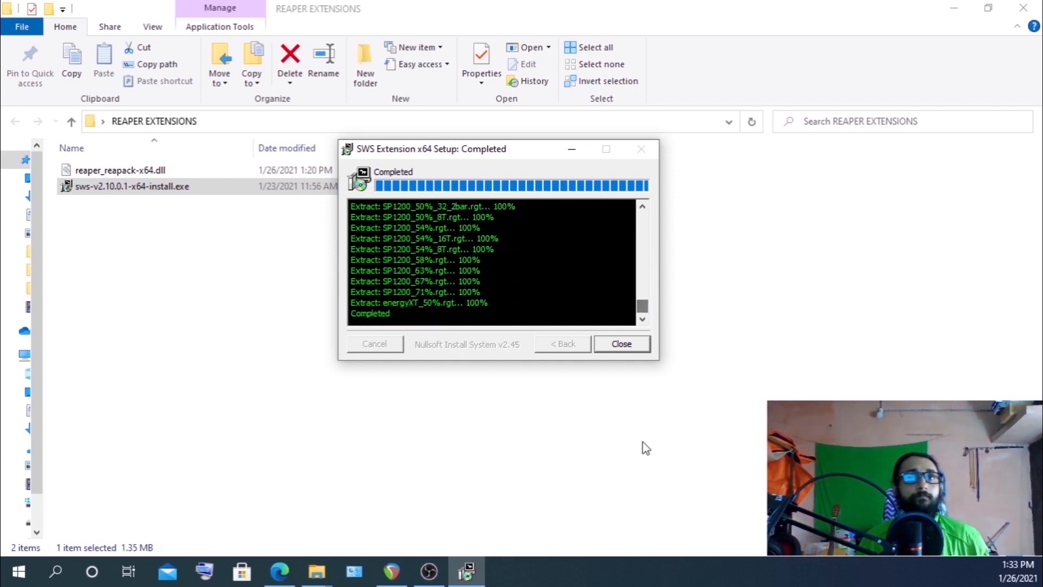
click(619, 346)
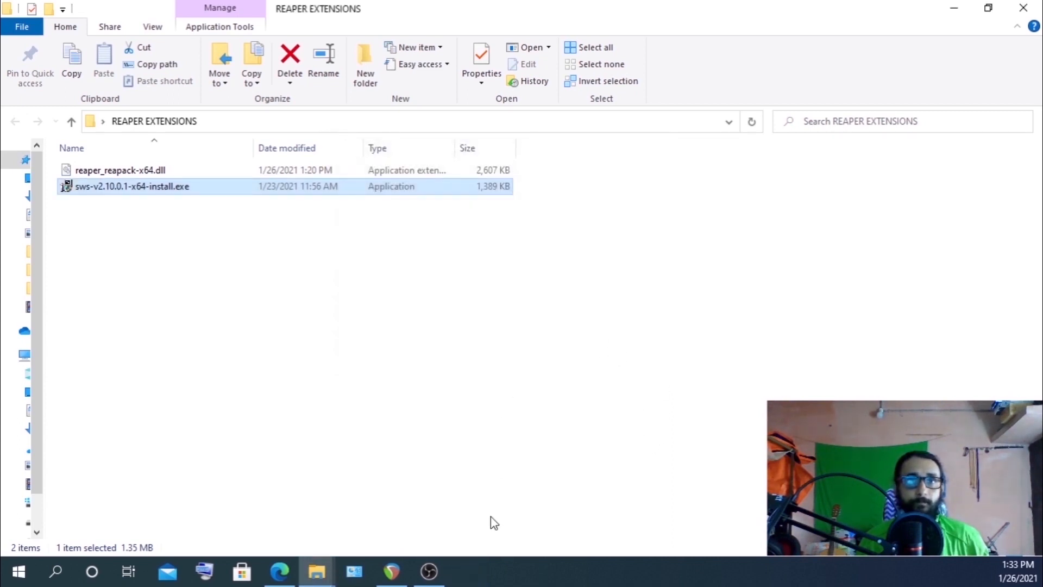
Minimize Explorer and restart REAPER so it loads the SWS extension
click(954, 15)
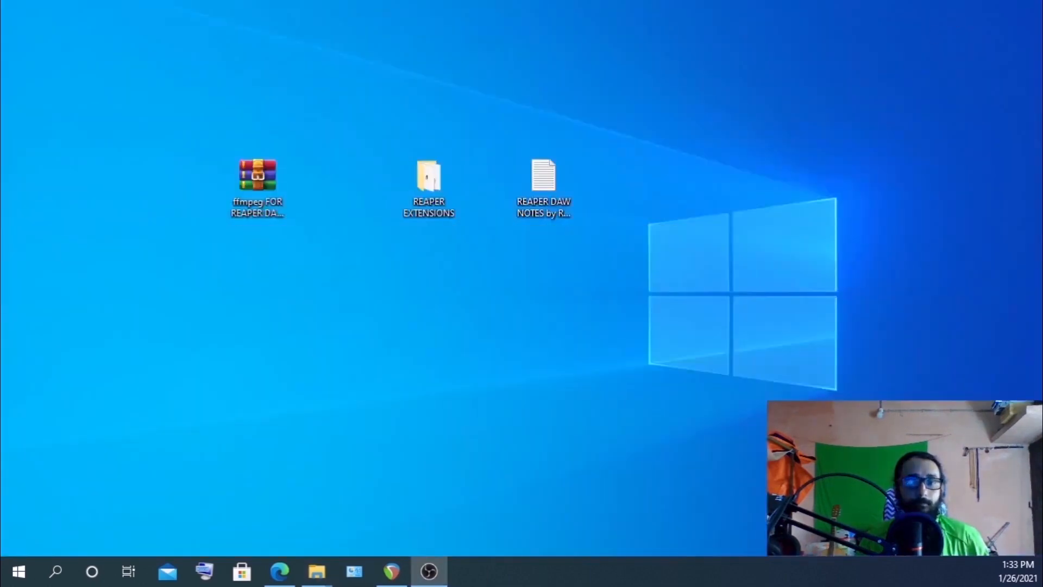
click(391, 572)
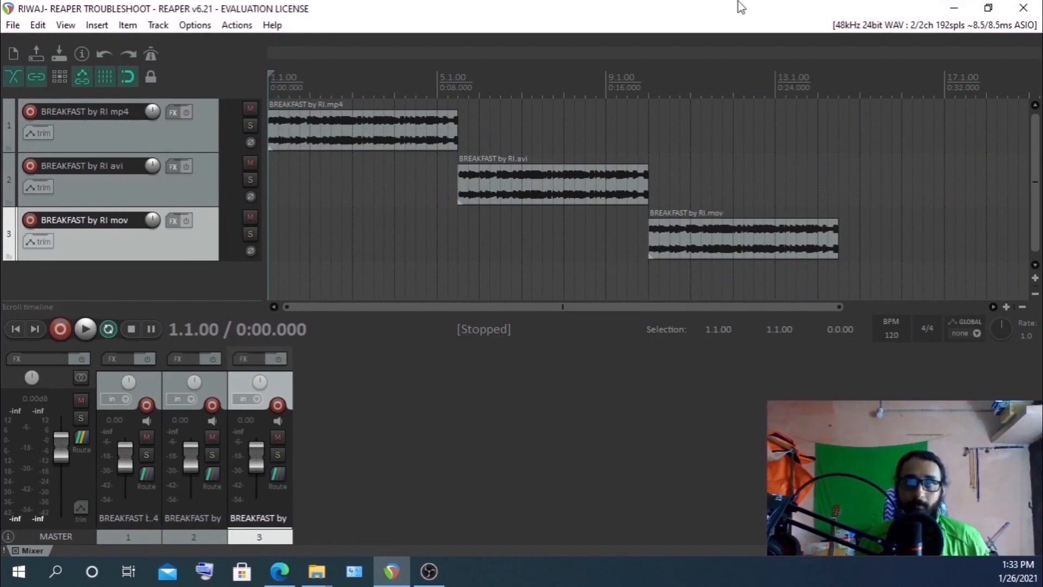
click(1029, 12)
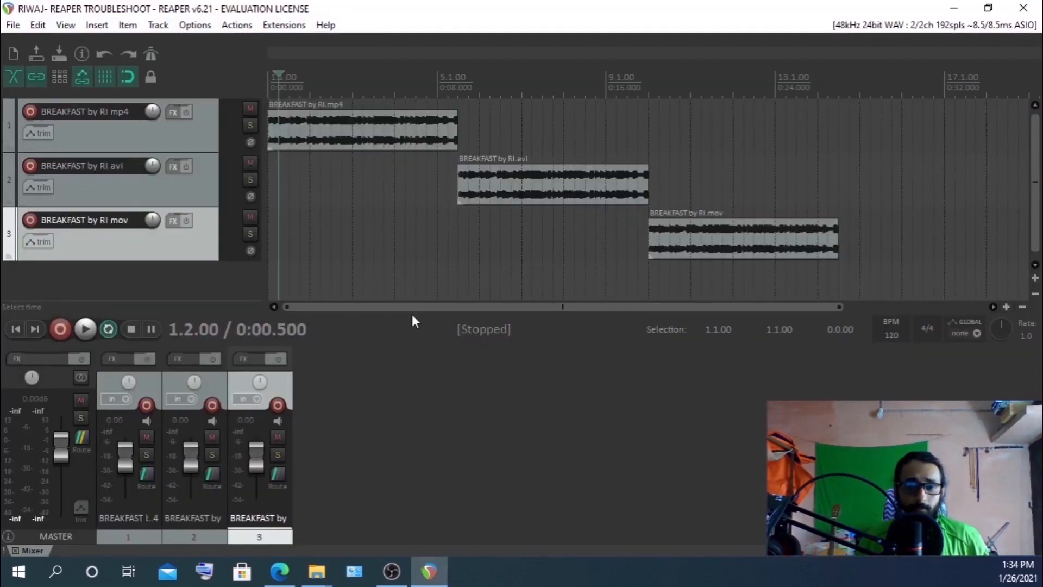
Open About SWS Extension from the Extensions menu to check the installed version, then close it
click(285, 25)
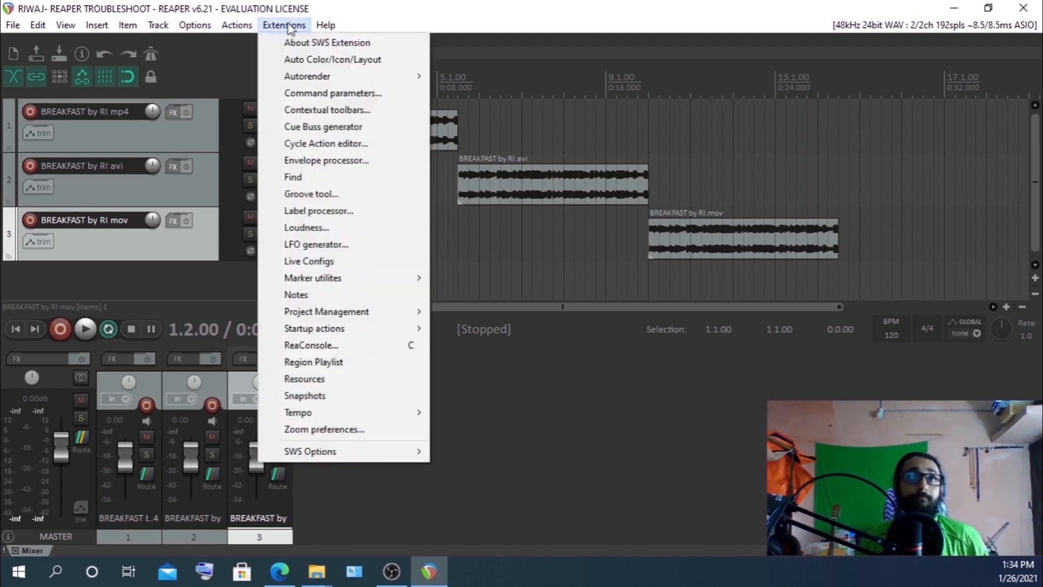
click(329, 52)
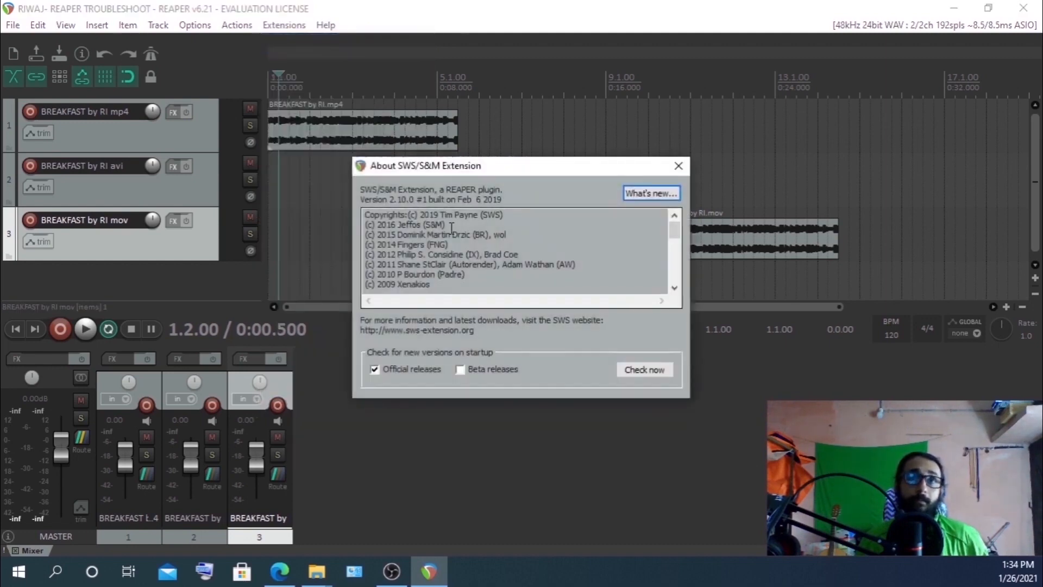
click(682, 168)
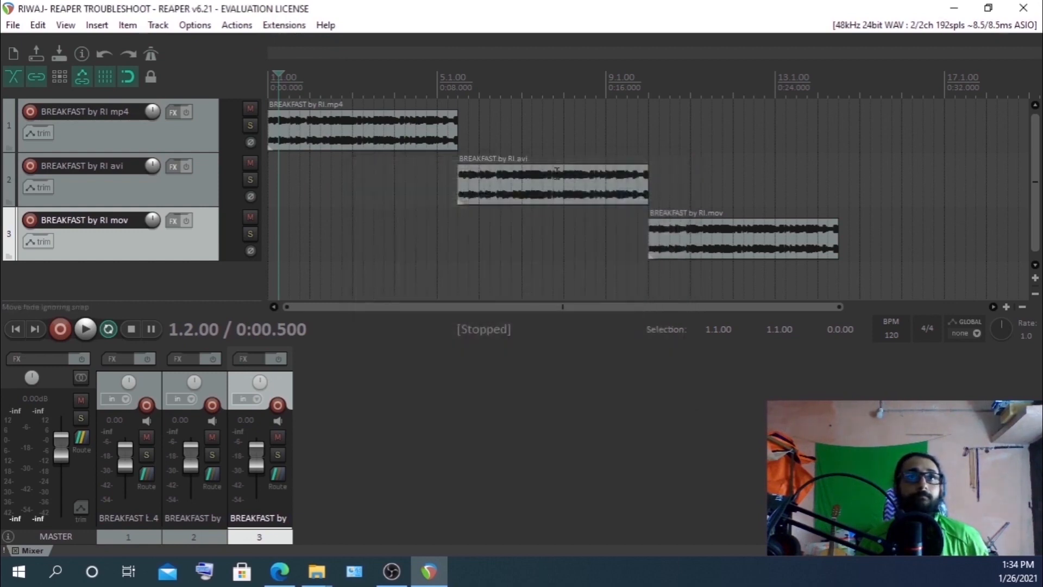
Minimize REAPER, open the REAPER EXTENSIONS folder and select reaper_reapack-x64.dll
click(954, 8)
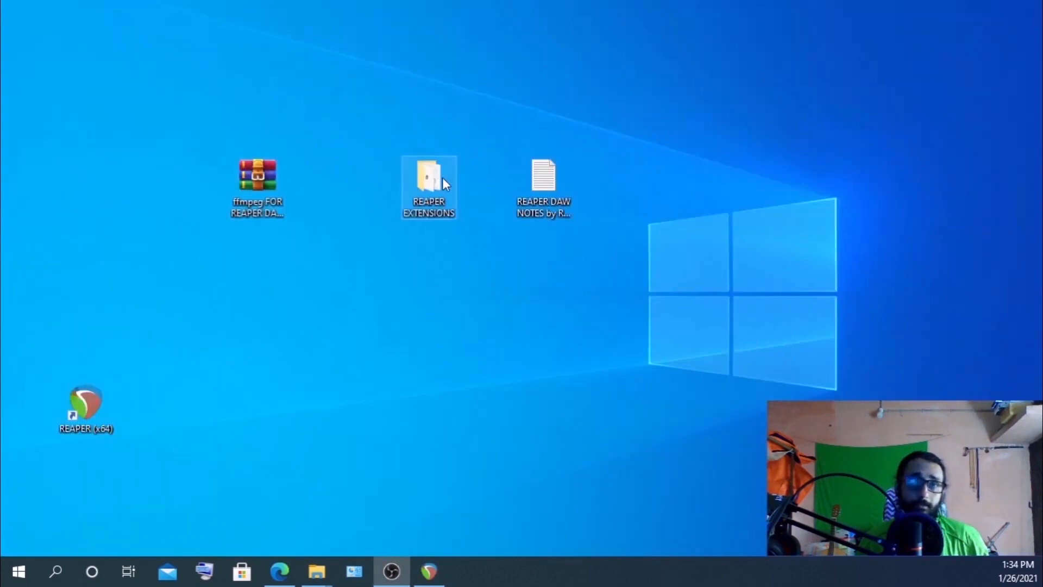
double_click(443, 177)
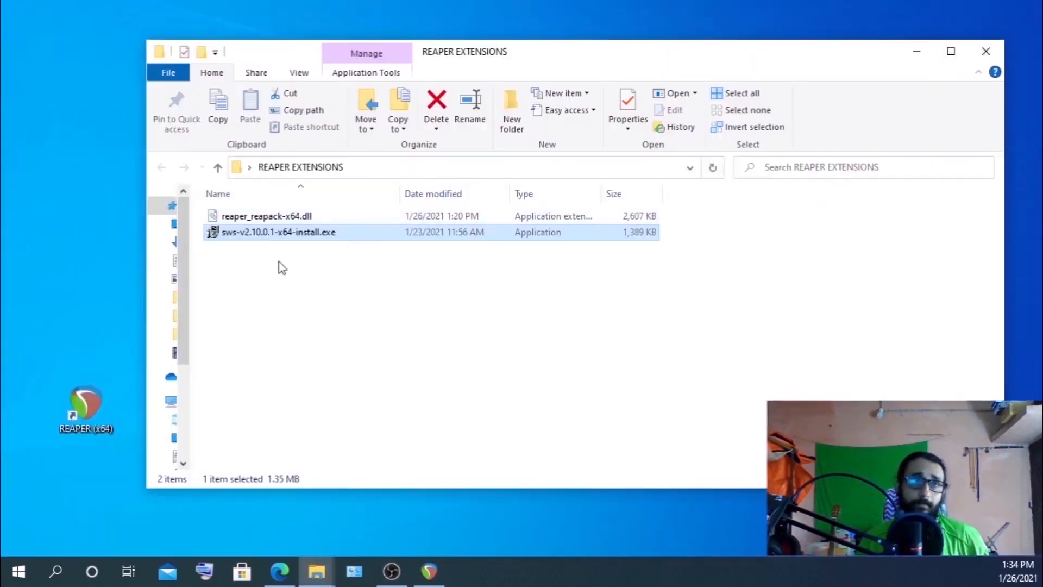
click(243, 220)
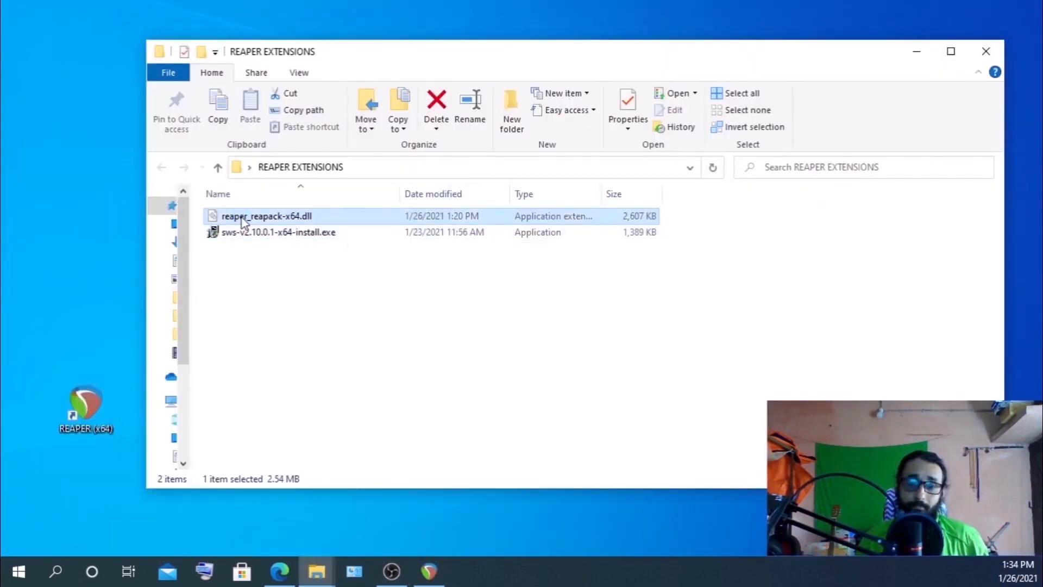
Show REAPER's resource path in Explorer and open the UserPlugins folder
click(430, 572)
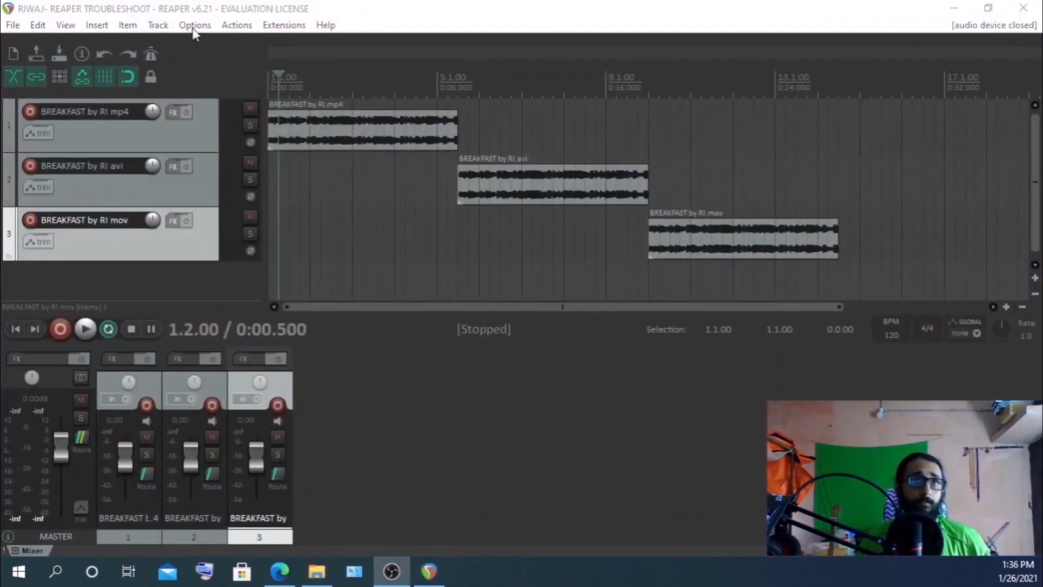
click(195, 25)
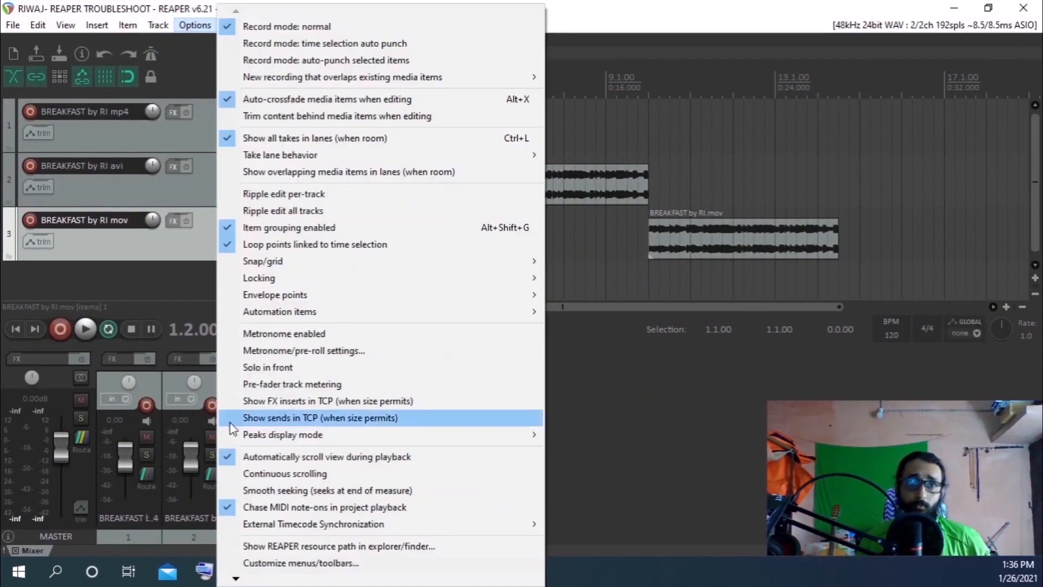
click(295, 546)
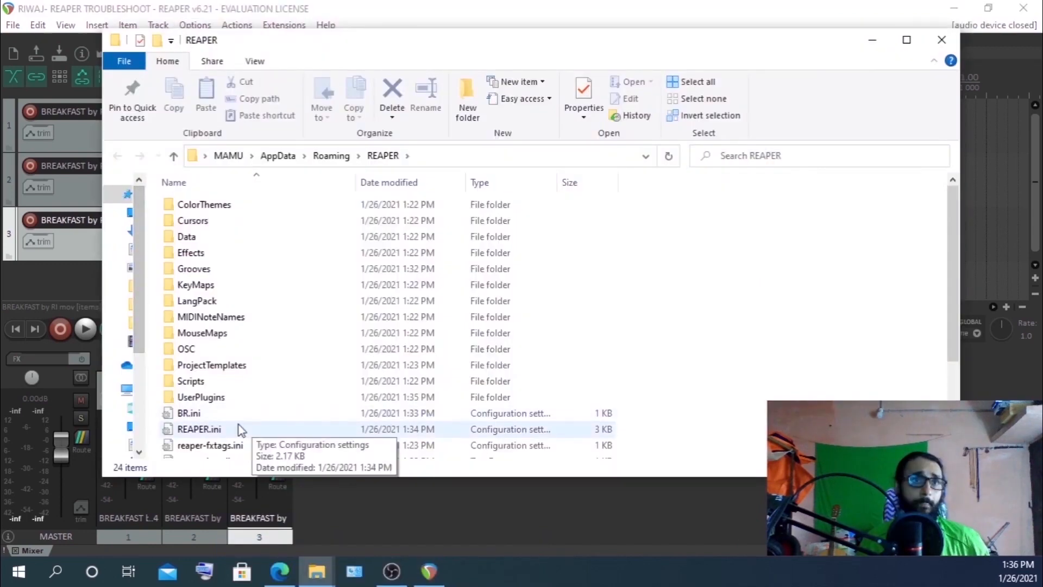
double_click(202, 397)
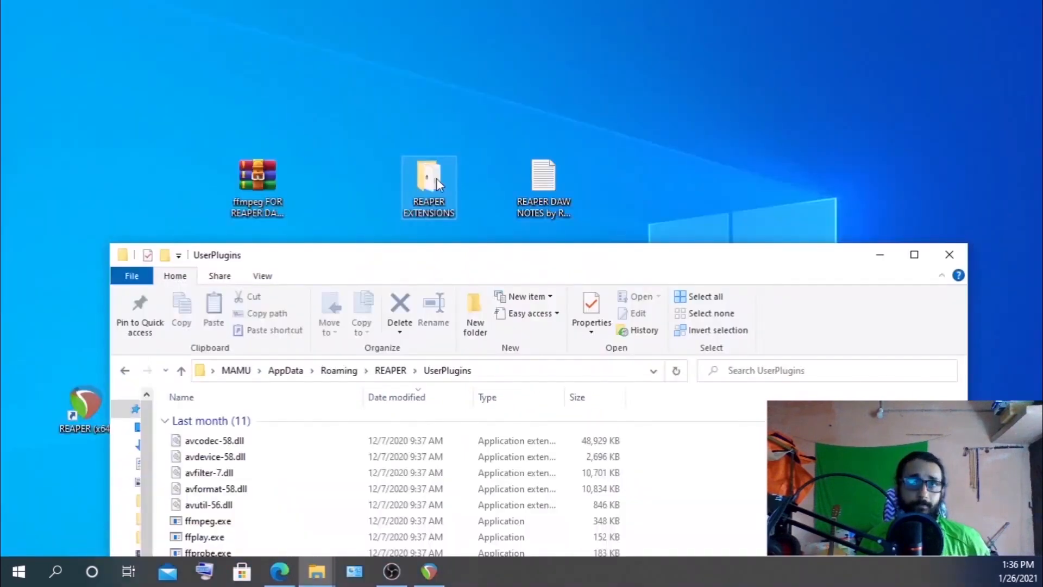
Copy reaper_reapack-x64.dll from the REAPER EXTENSIONS folder into the UserPlugins folder, then close UserPlugins
double_click(436, 180)
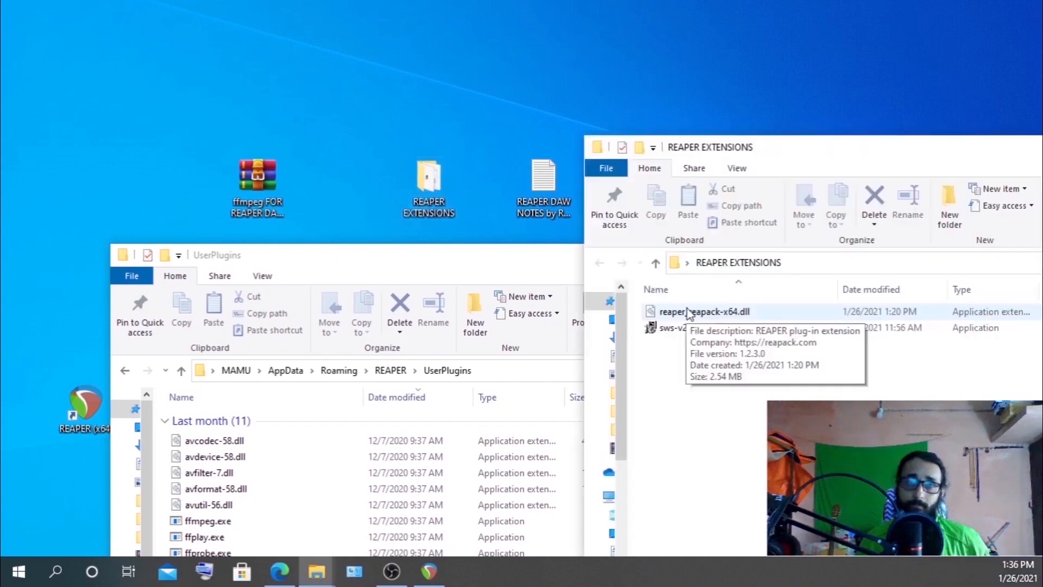
click(685, 315)
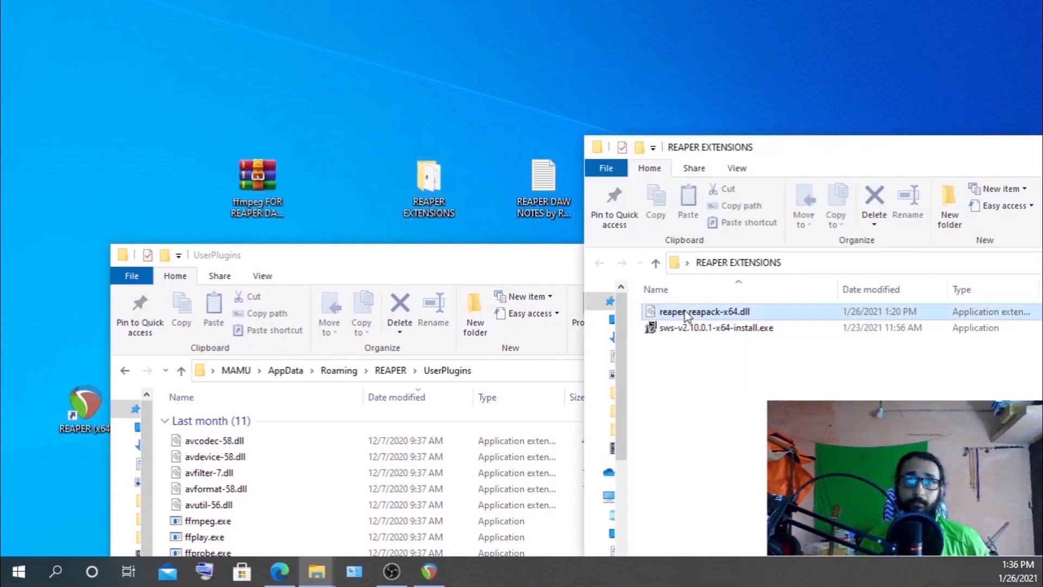
drag(677, 314, 438, 385)
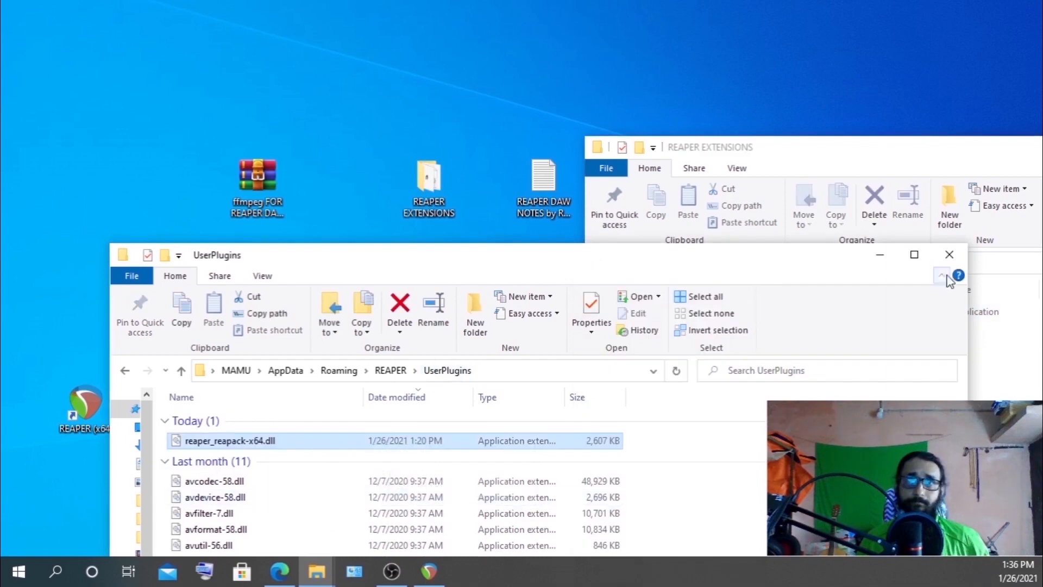
drag(769, 256, 759, 193)
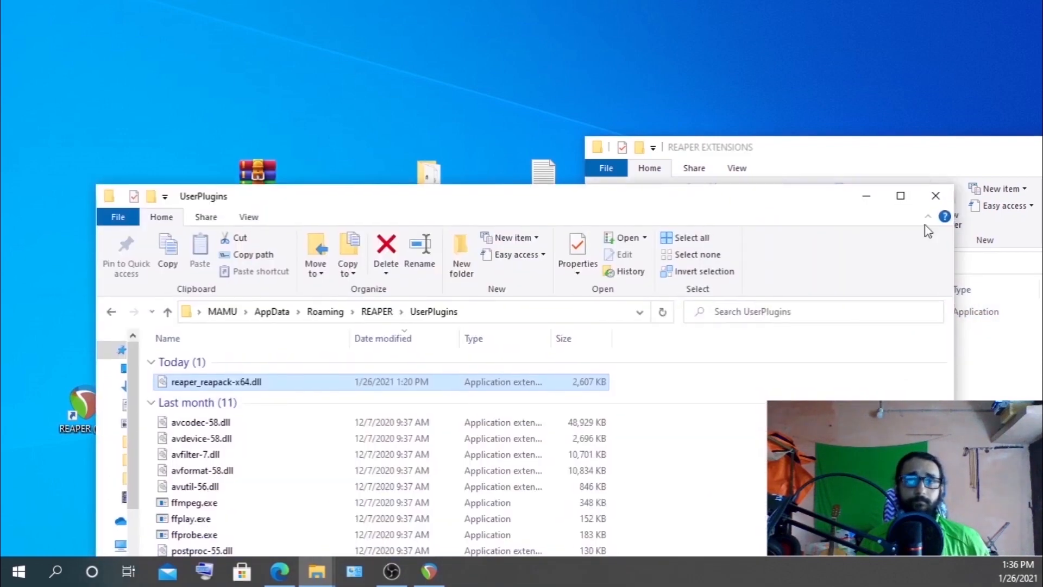
click(939, 193)
Restart REAPER so it loads the ReaPack extension
click(434, 570)
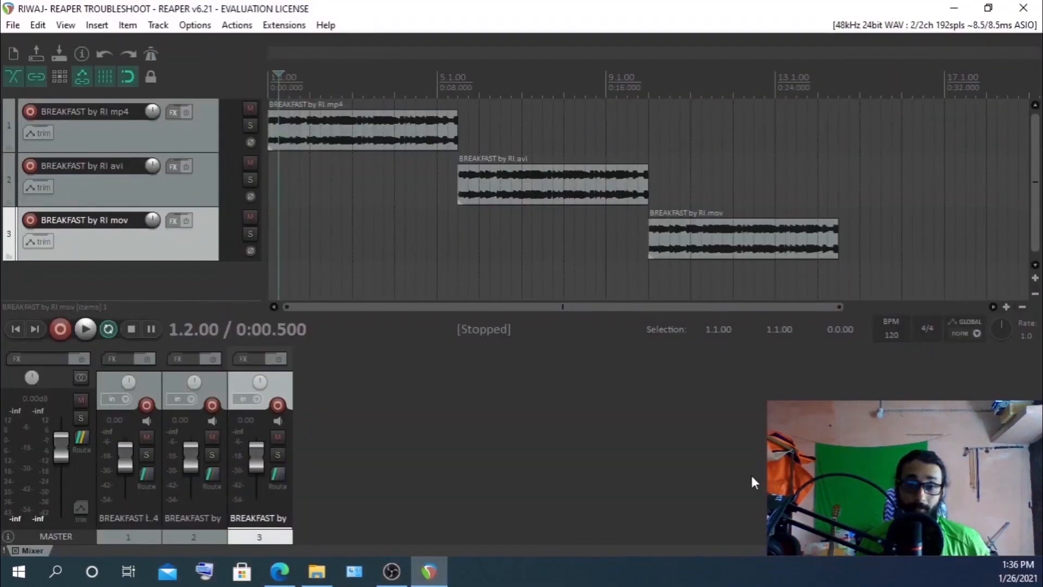
click(1021, 10)
double_click(88, 405)
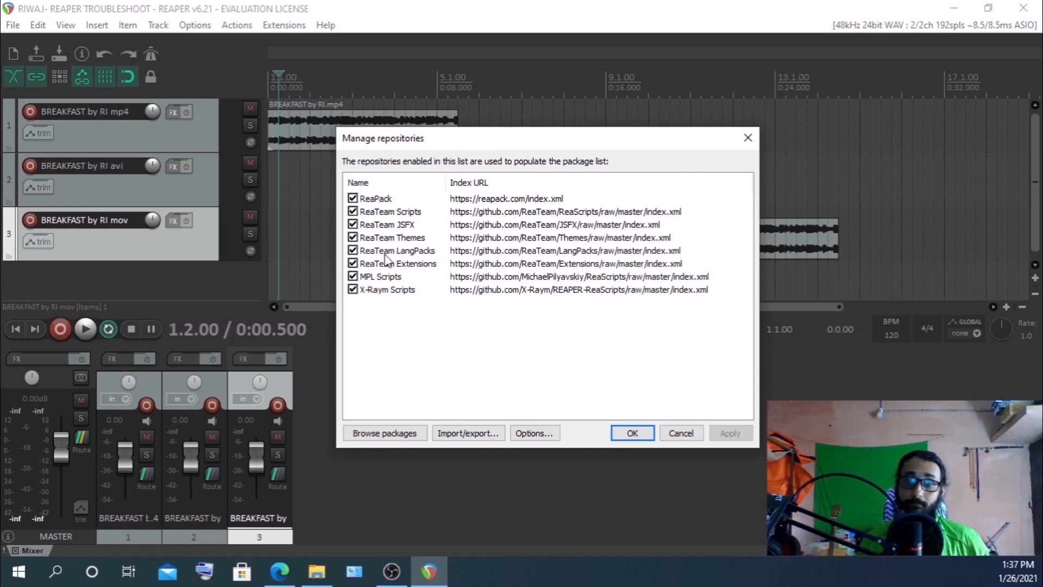
Dismiss the Manage repositories dialog and open the Extensions menu to check for the ReaPack entry
key(Escape)
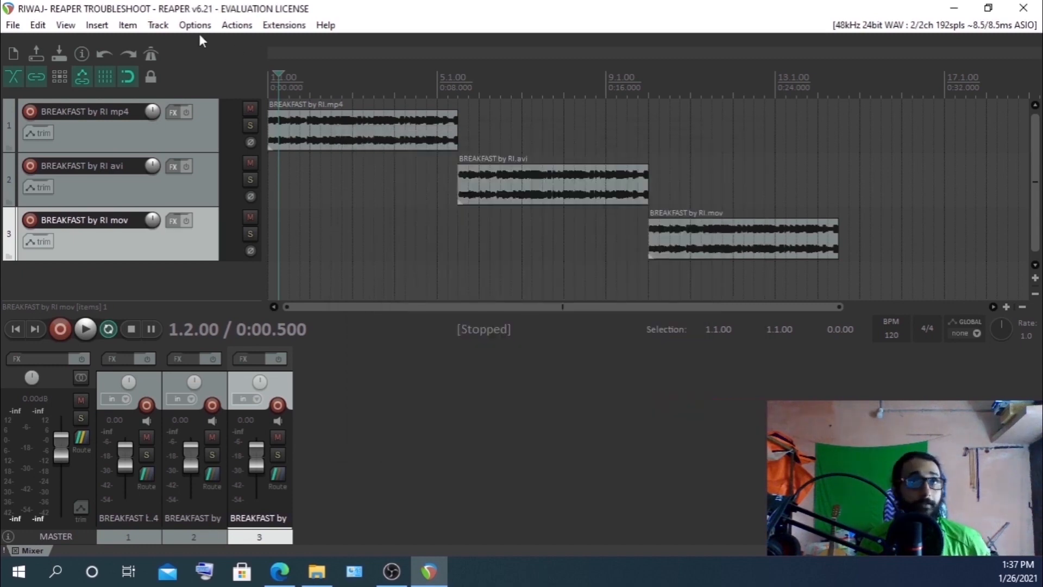
click(284, 25)
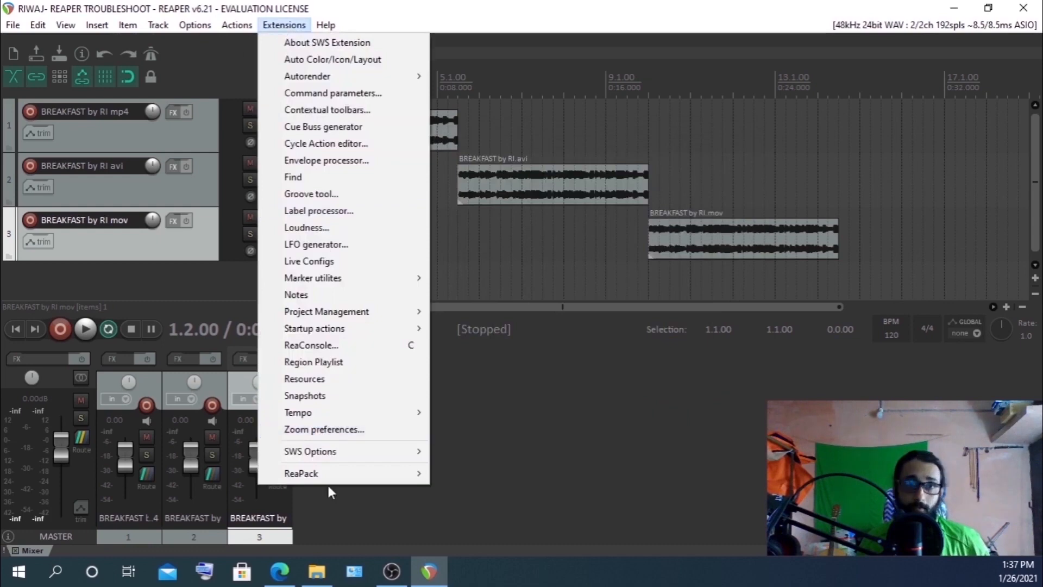
mouse_move(318, 480)
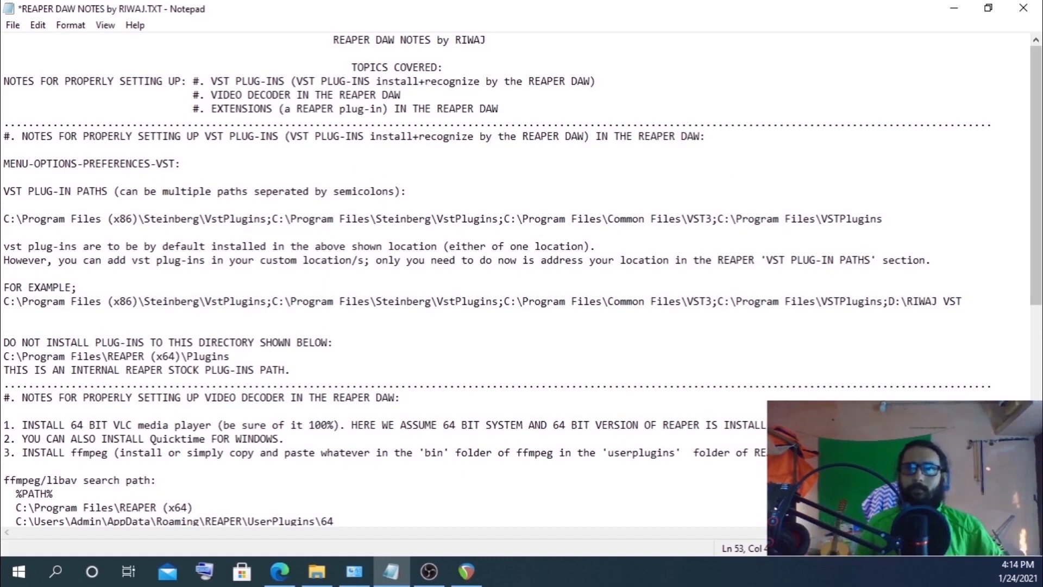
Scroll through the REAPER DAW NOTES text file in Notepad to review the extension setup instructions
scroll(380, 280, down, 2)
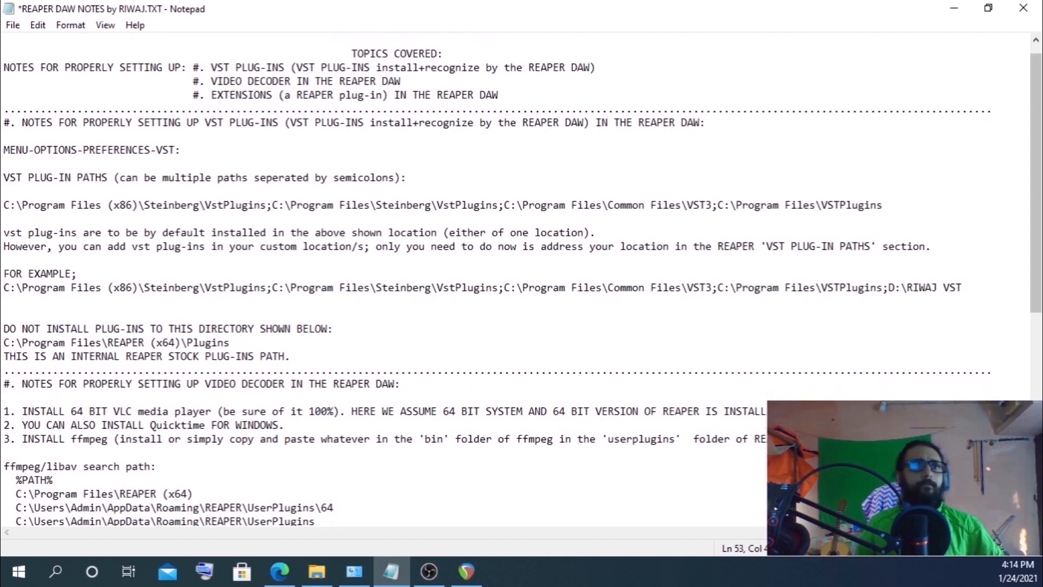
scroll(380, 280, down, 4)
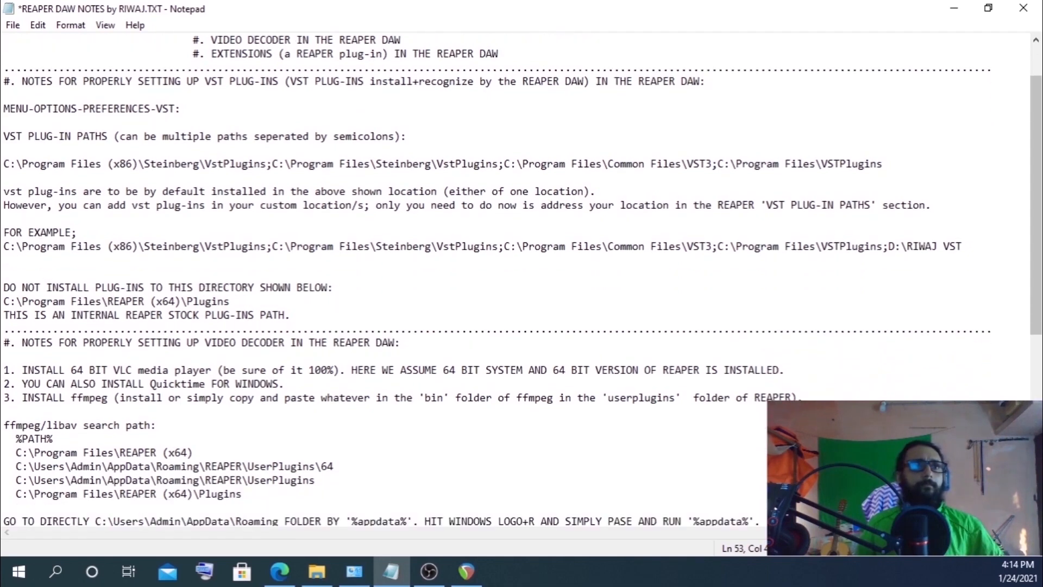
scroll(380, 280, down, 4)
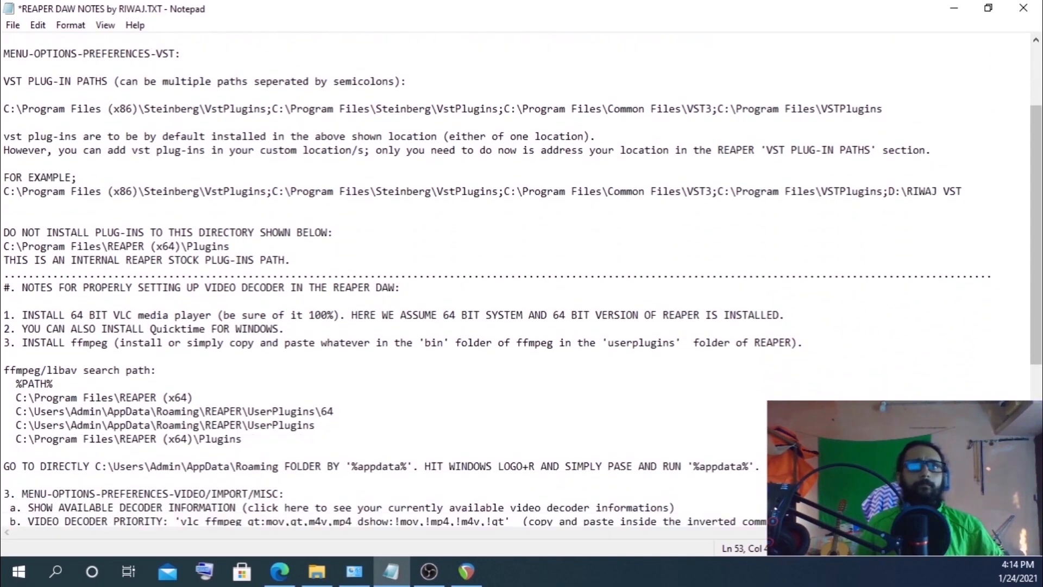
scroll(380, 280, down, 3)
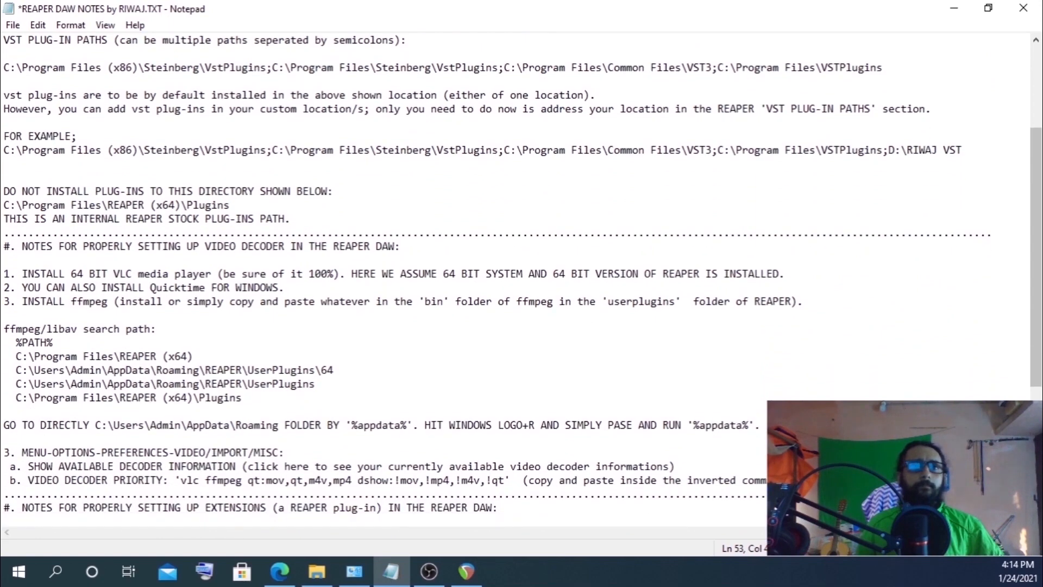
scroll(381, 280, down, 4)
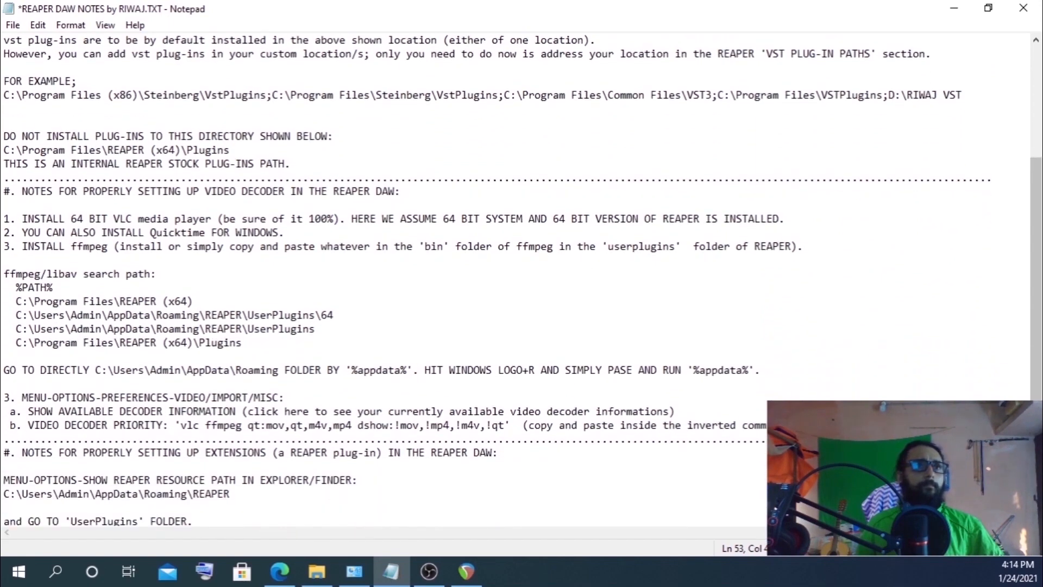
scroll(381, 280, down, 4)
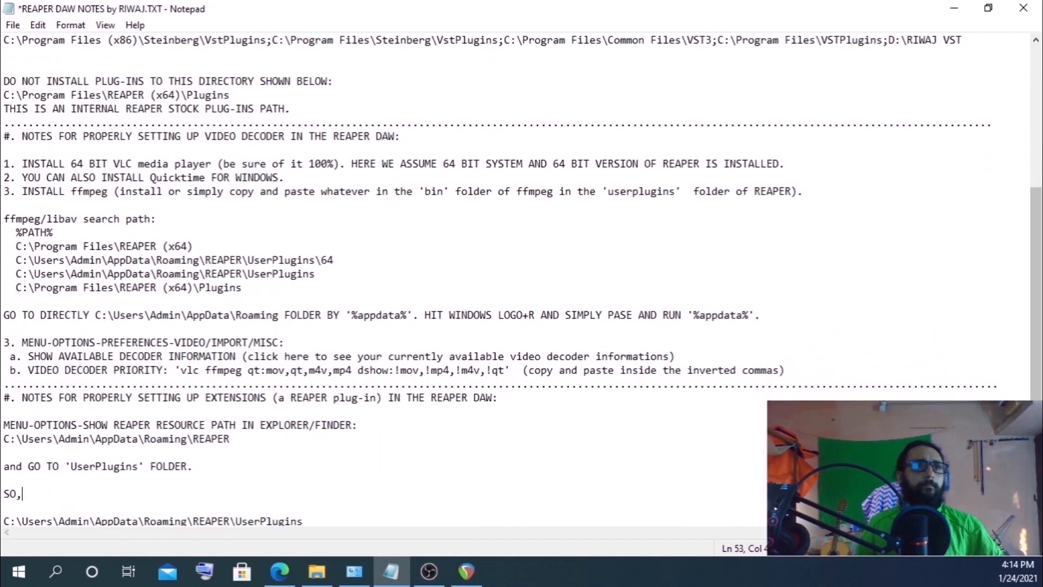
scroll(381, 280, down, 4)
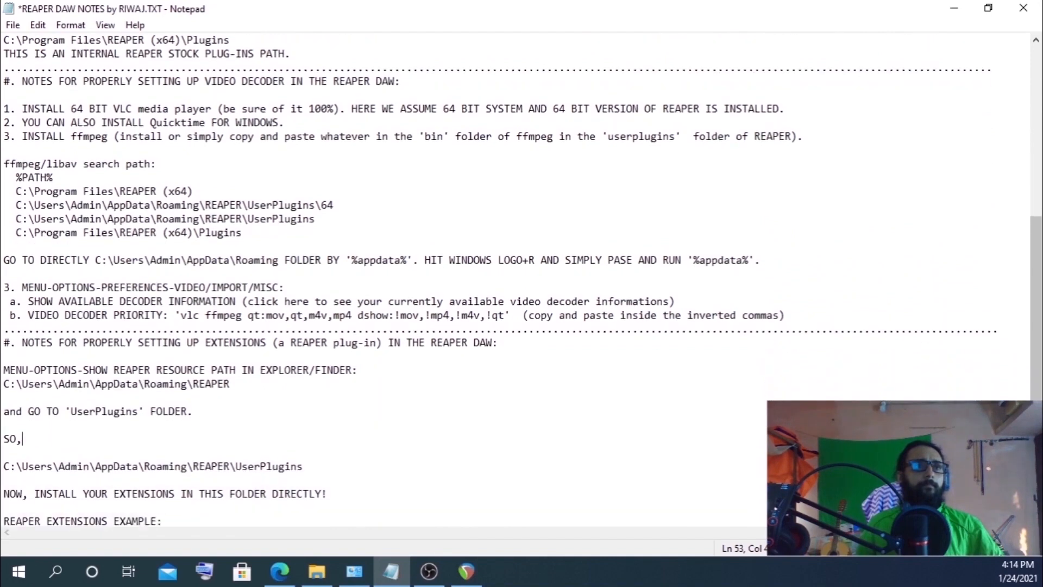
scroll(380, 279, down, 3)
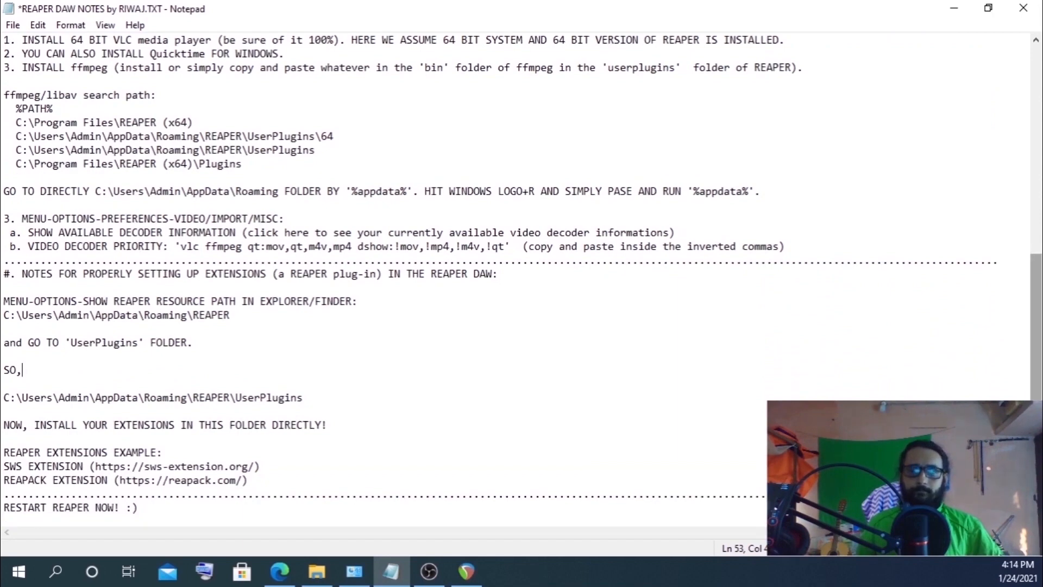
drag(1037, 476, 1036, 222)
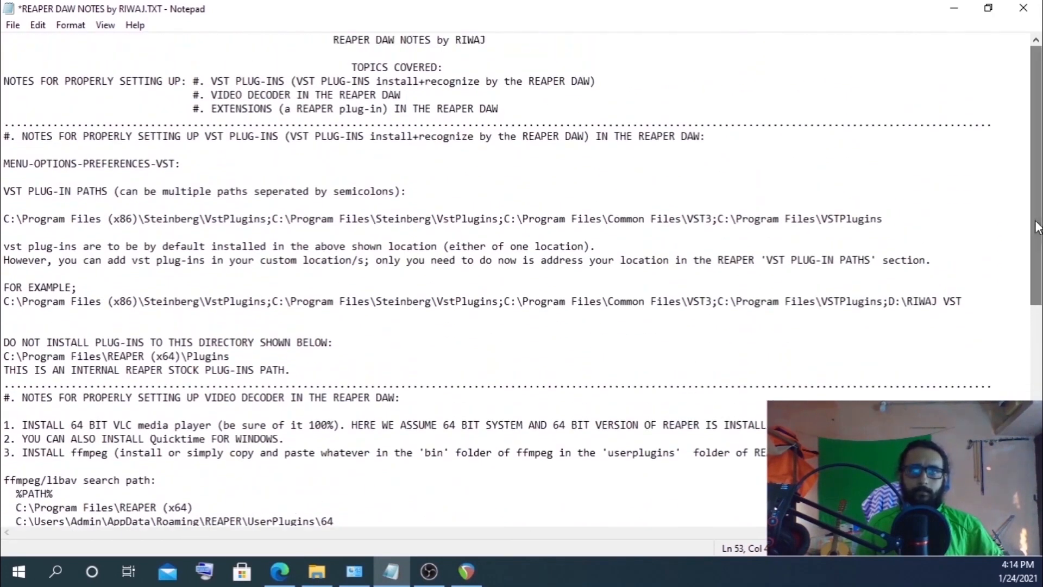